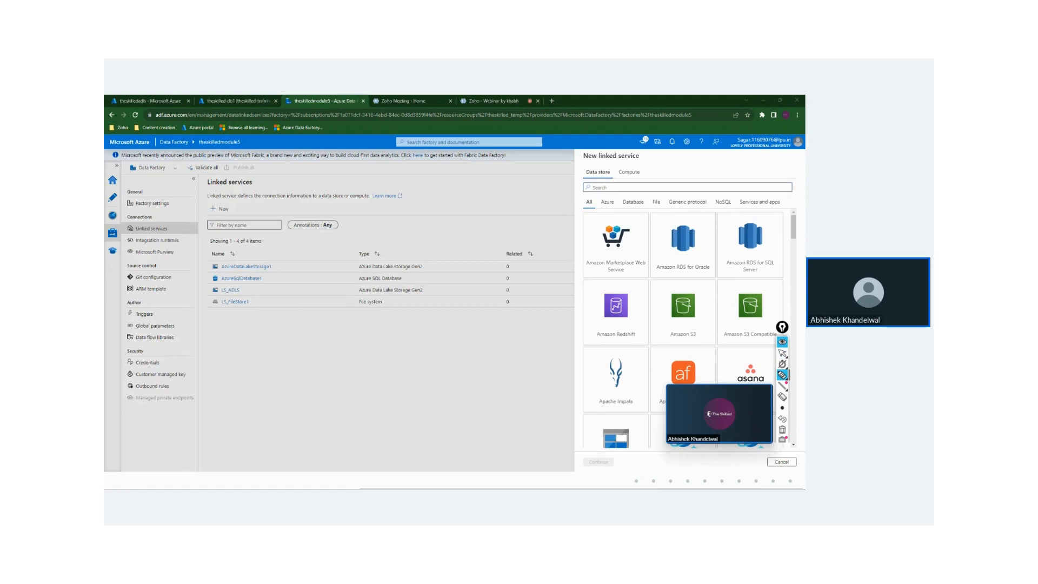
# Draw a freehand monitor over the linked services list with three lines branching out from its side.
pyautogui.moveTo(249, 253); pyautogui.dragTo(249, 343)
pyautogui.moveTo(241, 254)
pyautogui.mouseDown()
pyautogui.moveTo(372, 259)
pyautogui.moveTo(264, 347)
pyautogui.moveTo(270, 386)
pyautogui.moveTo(327, 360)
pyautogui.moveTo(317, 350)
pyautogui.mouseUp()
pyautogui.moveTo(464, 234)
pyautogui.mouseDown()
pyautogui.moveTo(383, 294)
pyautogui.moveTo(466, 292)
pyautogui.mouseUp()
pyautogui.moveTo(385, 304); pyautogui.dragTo(475, 357)
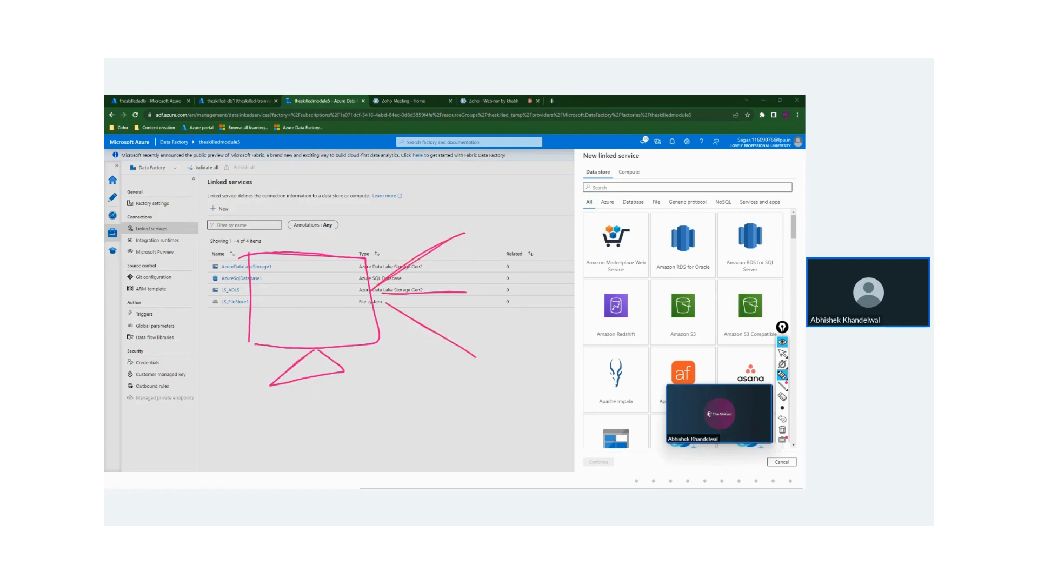
# Label the ends of the monitor's three branching lines DB1, DB2 and DB3 in freehand writing.
pyautogui.moveTo(474, 210); pyautogui.dragTo(481, 248)
pyautogui.moveTo(475, 211)
pyautogui.mouseDown()
pyautogui.moveTo(481, 248)
pyautogui.moveTo(520, 247)
pyautogui.mouseUp()
pyautogui.moveTo(523, 210)
pyautogui.mouseDown()
pyautogui.moveTo(549, 232)
pyautogui.moveTo(529, 255)
pyautogui.mouseUp()
pyautogui.moveTo(578, 197); pyautogui.dragTo(576, 249)
pyautogui.moveTo(476, 279); pyautogui.dragTo(477, 319)
pyautogui.moveTo(474, 281); pyautogui.dragTo(478, 318)
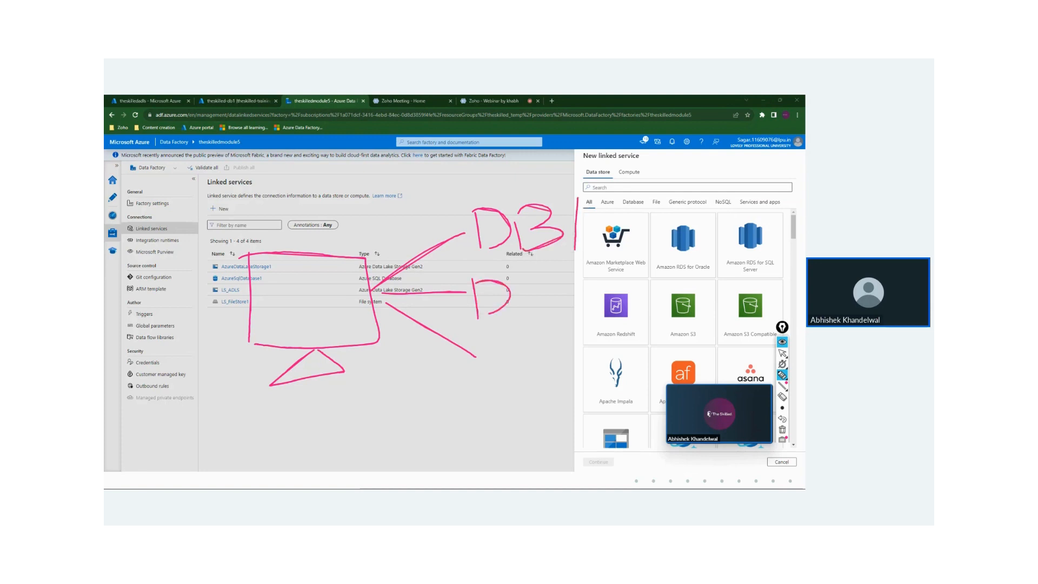
pyautogui.moveTo(520, 288)
pyautogui.mouseDown()
pyautogui.moveTo(523, 322)
pyautogui.moveTo(529, 295)
pyautogui.mouseUp()
pyautogui.moveTo(529, 295); pyautogui.dragTo(530, 321)
pyautogui.moveTo(571, 288); pyautogui.dragTo(621, 322)
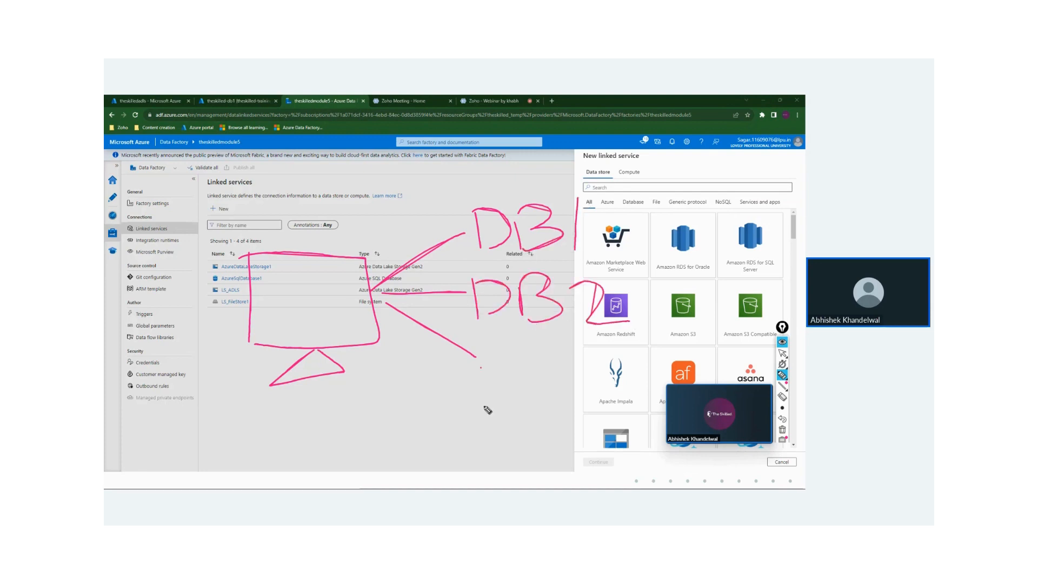
pyautogui.moveTo(484, 406); pyautogui.dragTo(480, 369)
pyautogui.moveTo(480, 369)
pyautogui.mouseDown()
pyautogui.moveTo(527, 381)
pyautogui.moveTo(503, 413)
pyautogui.mouseUp()
pyautogui.moveTo(538, 361); pyautogui.dragTo(538, 415)
pyautogui.moveTo(539, 362)
pyautogui.mouseDown()
pyautogui.moveTo(568, 385)
pyautogui.moveTo(541, 416)
pyautogui.mouseUp()
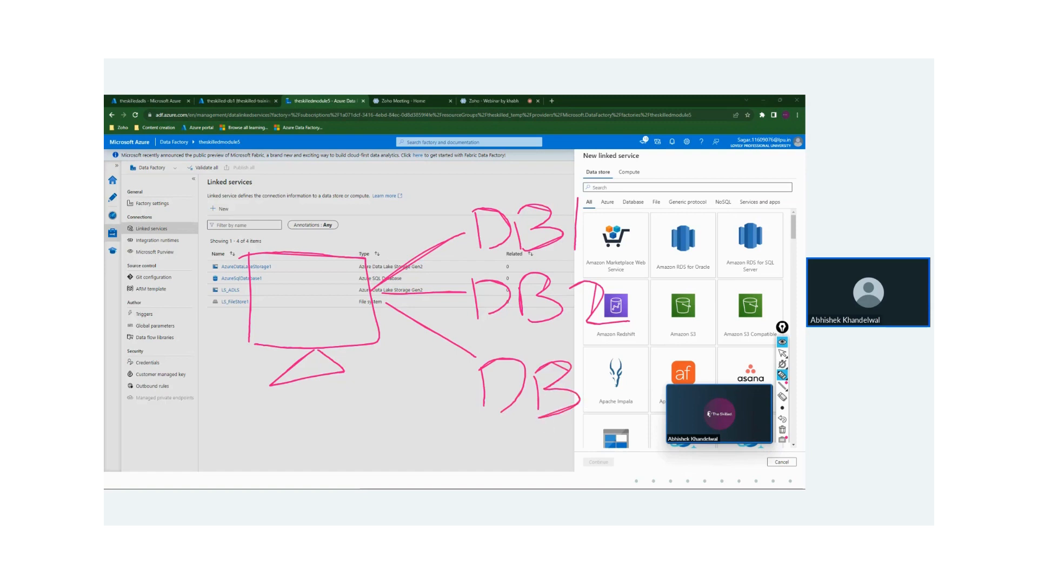
pyautogui.moveTo(590, 363)
pyautogui.mouseDown()
pyautogui.moveTo(622, 403)
pyautogui.moveTo(584, 448)
pyautogui.mouseUp()
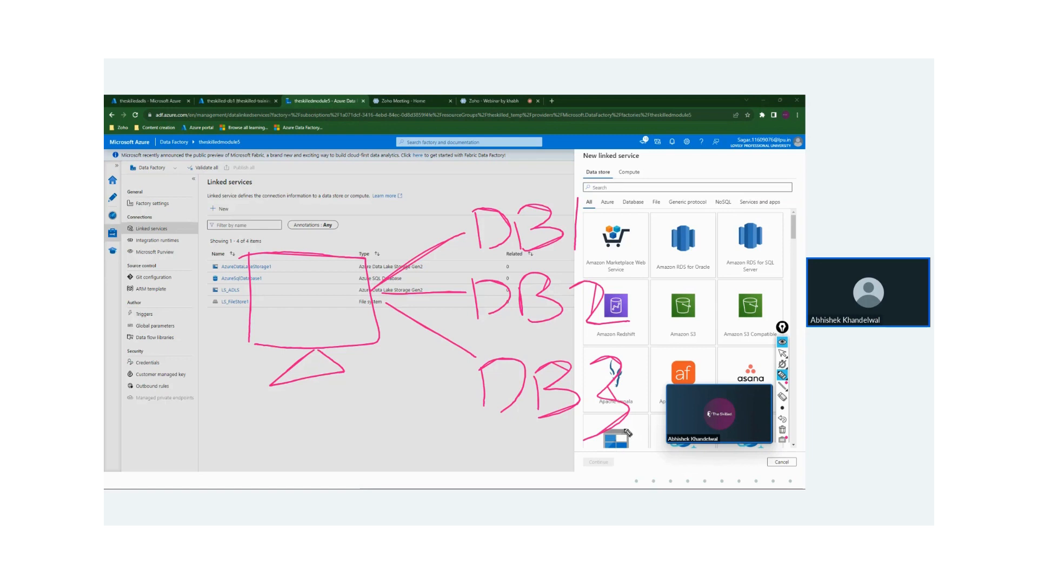
# Write LS below the monitor sketch with three lines beside it, and clear all annotations.
pyautogui.moveTo(169, 414)
pyautogui.mouseDown()
pyautogui.moveTo(158, 451)
pyautogui.moveTo(185, 451)
pyautogui.mouseUp()
pyautogui.moveTo(223, 410)
pyautogui.mouseDown()
pyautogui.moveTo(224, 457)
pyautogui.moveTo(209, 461)
pyautogui.mouseUp()
pyautogui.moveTo(253, 452)
pyautogui.mouseDown()
pyautogui.moveTo(399, 349)
pyautogui.moveTo(411, 388)
pyautogui.mouseUp()
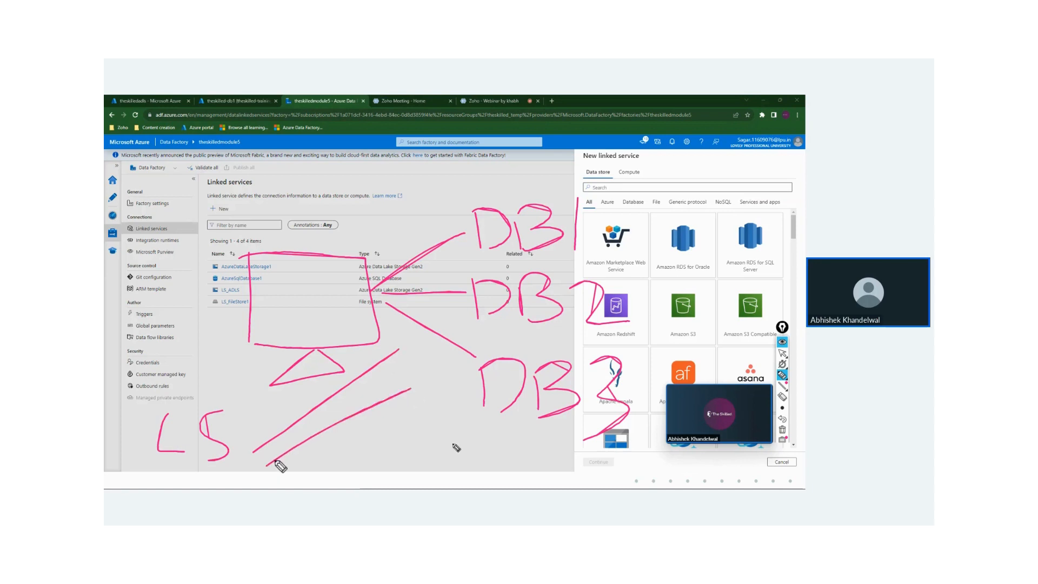
pyautogui.moveTo(275, 460); pyautogui.dragTo(470, 444)
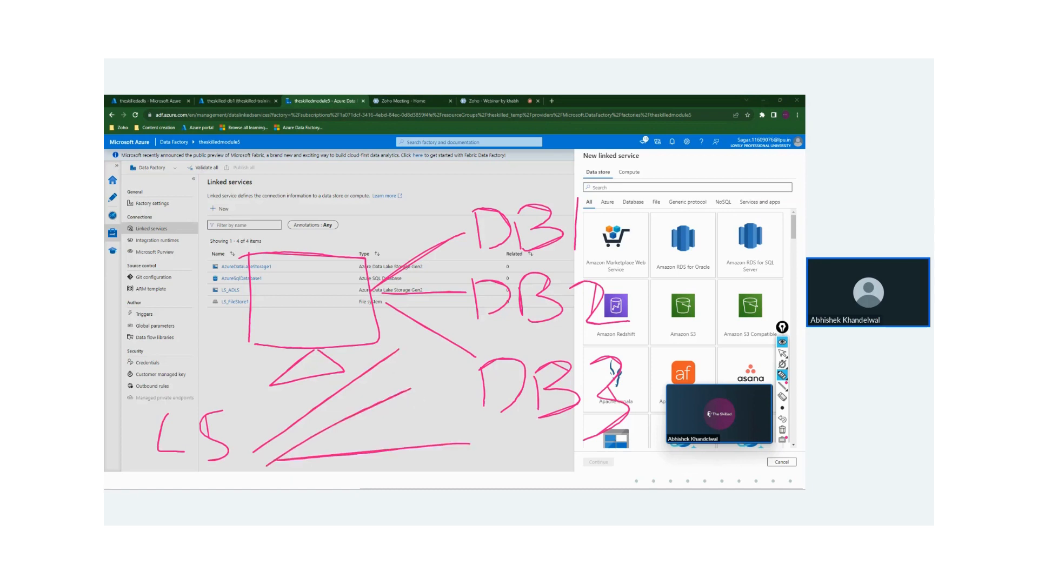
pyautogui.click(783, 429)
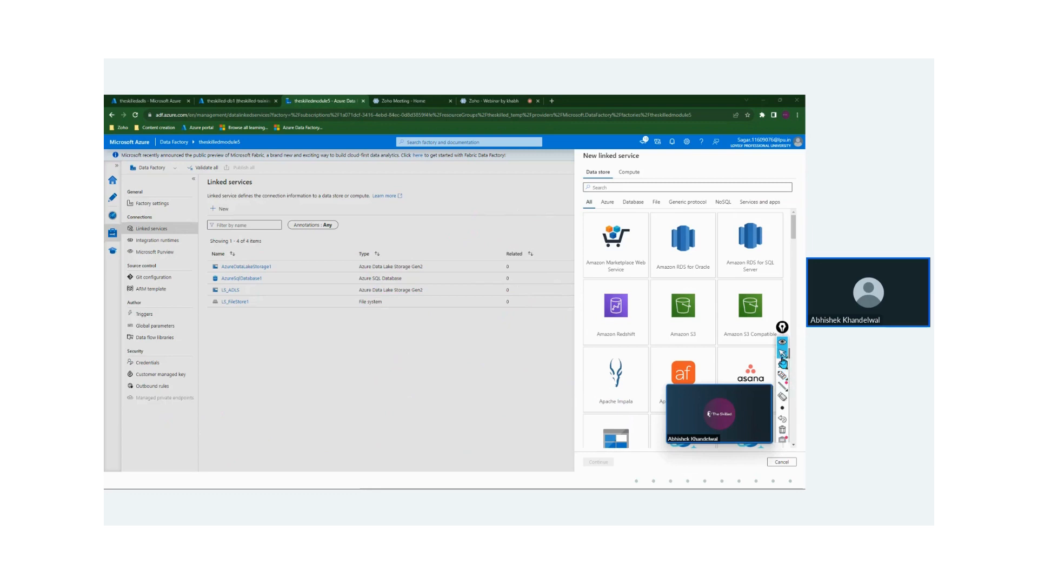
pyautogui.click(782, 352)
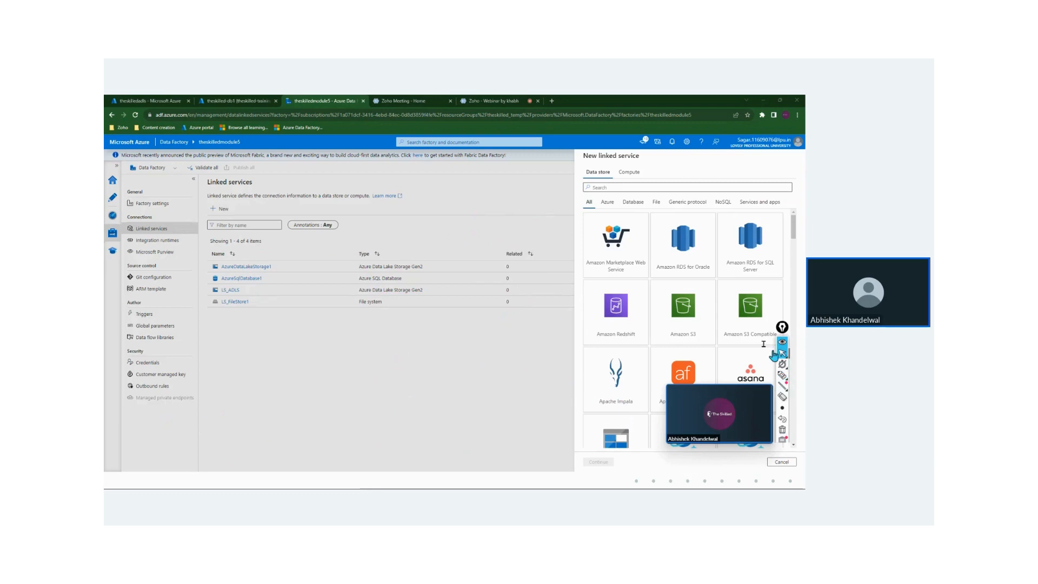
# Search the data stores for "azure sql" and continue with Azure SQL Database as the new linked service type.
pyautogui.click(616, 187)
pyautogui.write('azure')
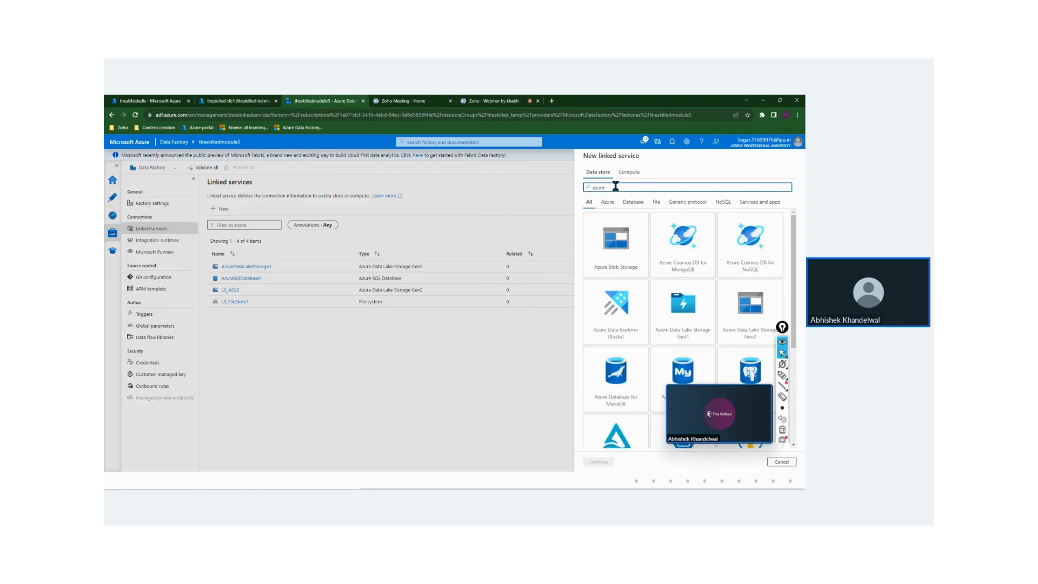
pyautogui.write(' sql')
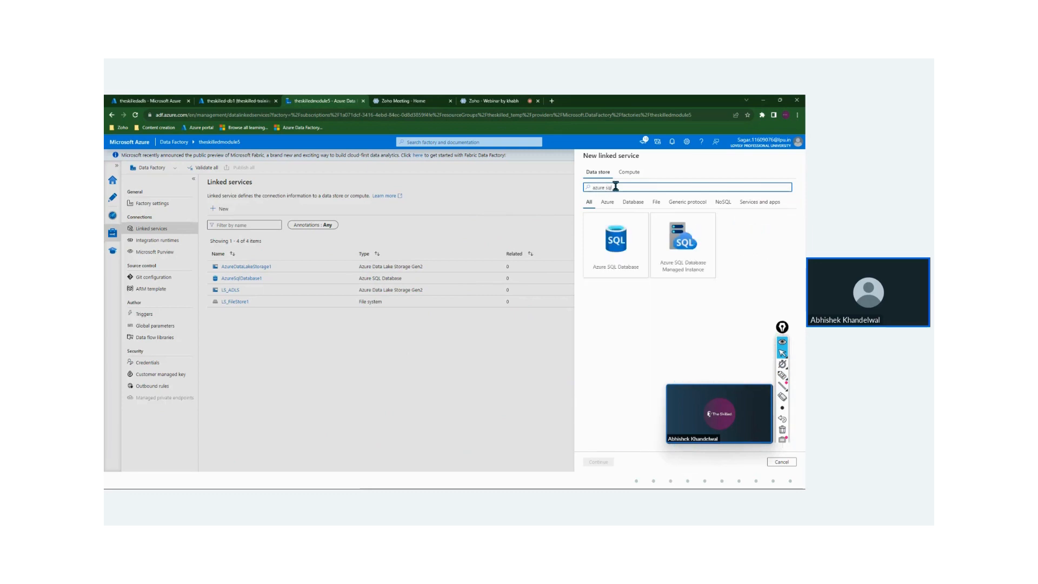
pyautogui.click(606, 244)
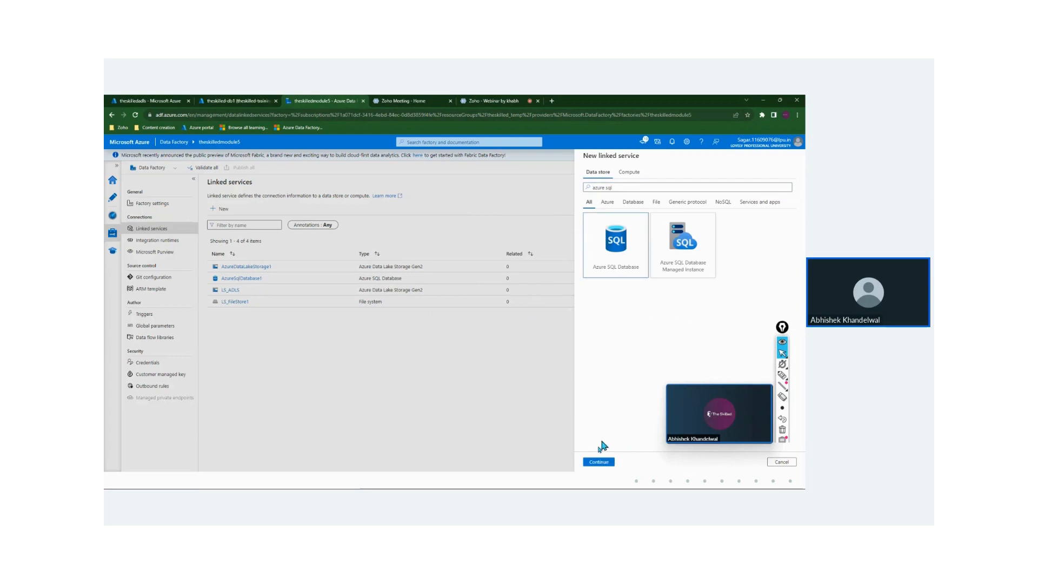
pyautogui.click(599, 462)
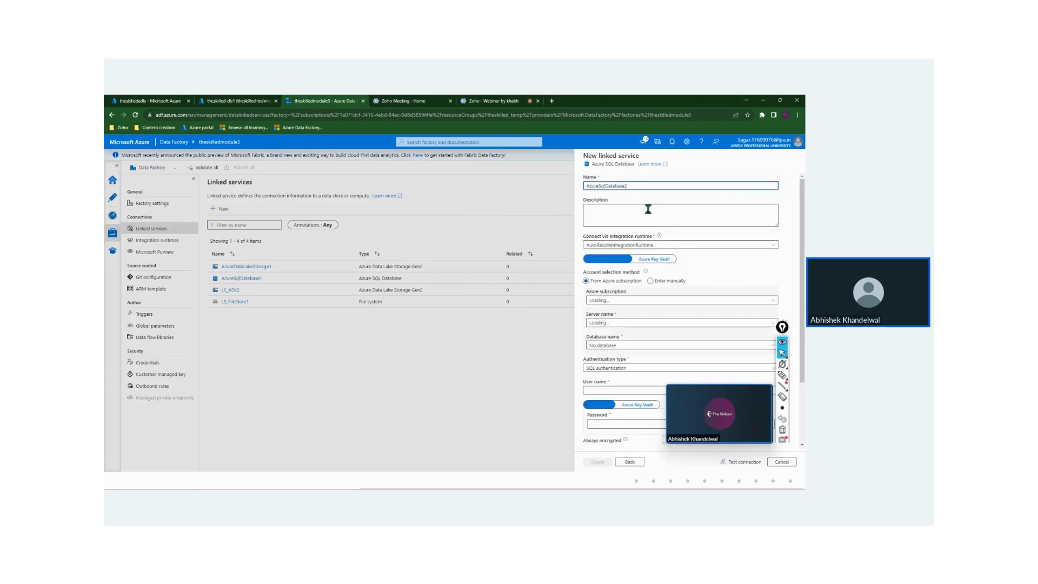
# Name the new linked service Demo_LS_SQL_params.
pyautogui.moveTo(642, 185); pyautogui.dragTo(579, 176)
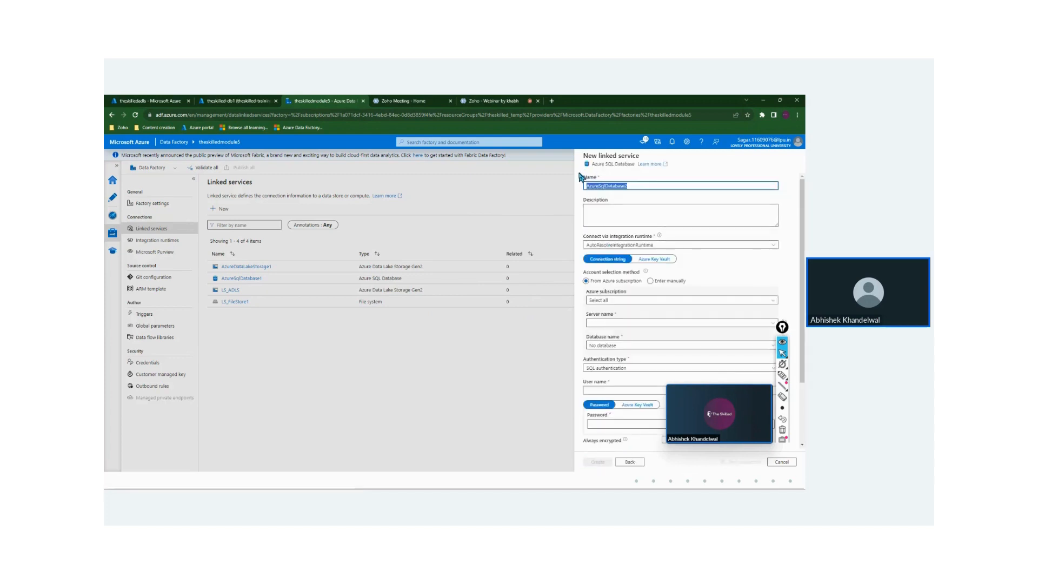
pyautogui.write('Demo_Ls_')
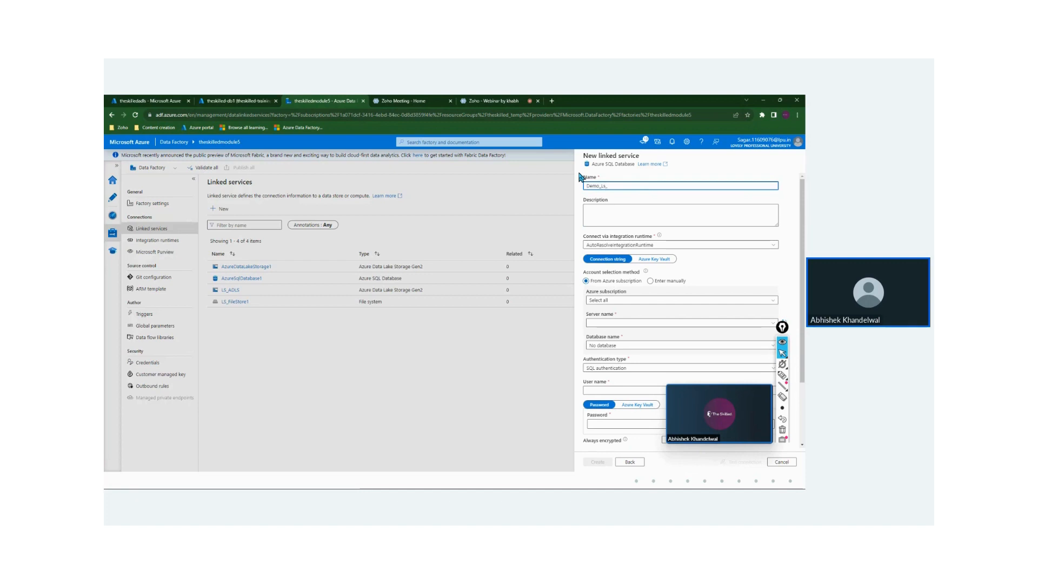
pyautogui.write('SQL')
pyautogui.write('_params')
pyautogui.write('S')
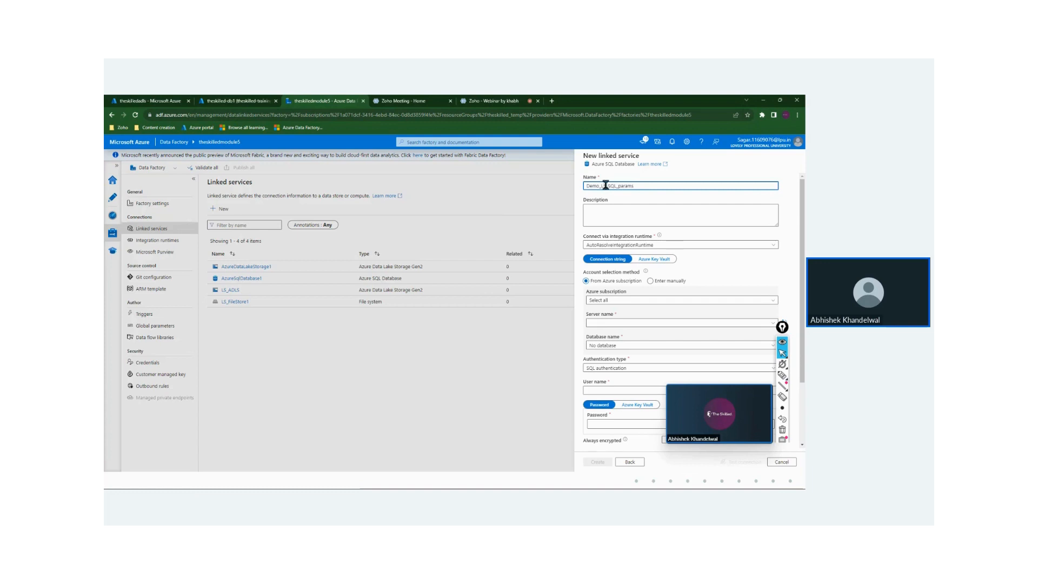
# Select the Azure for Students subscription, the server theskilled-training1 and the database theskilled-db1 for the connection.
pyautogui.click(598, 300)
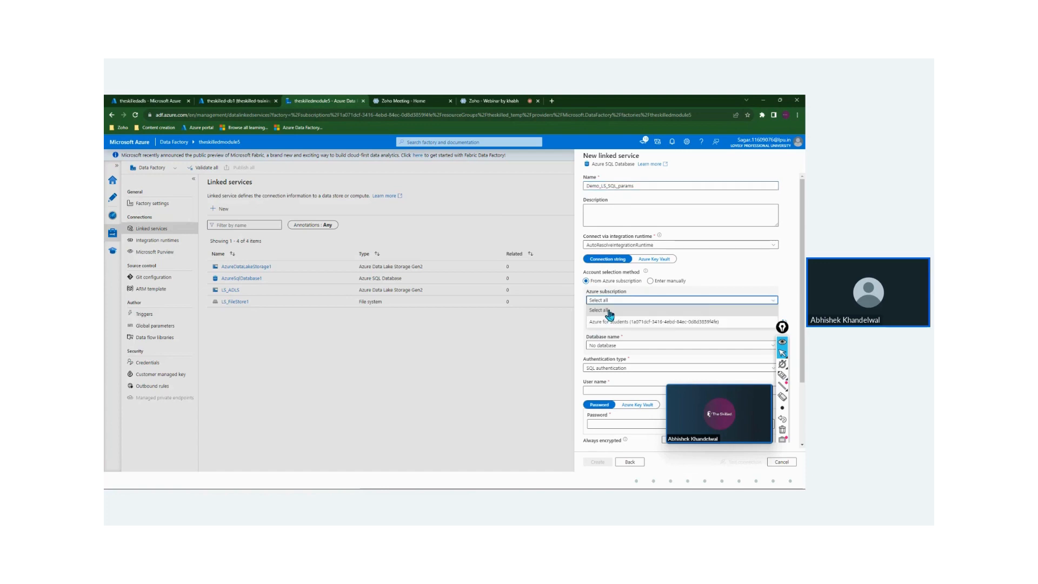
pyautogui.click(614, 324)
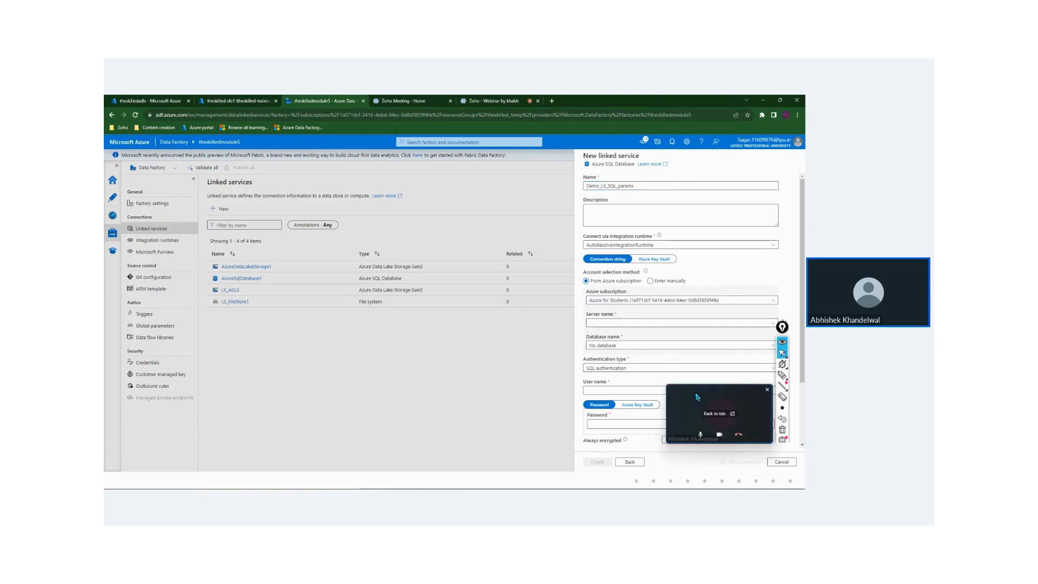
pyautogui.moveTo(694, 397); pyautogui.dragTo(486, 366)
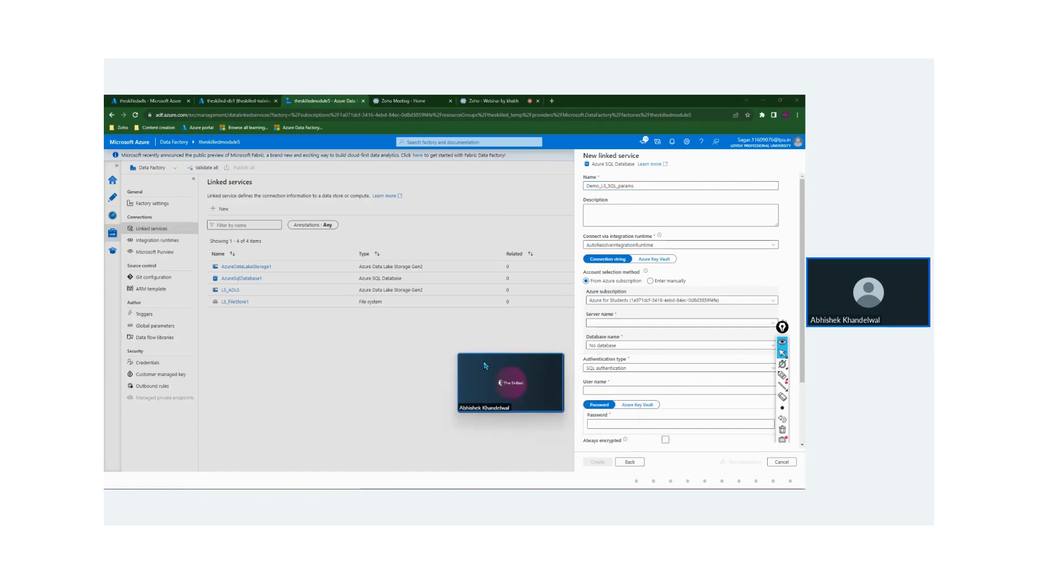
pyautogui.click(625, 323)
pyautogui.click(622, 333)
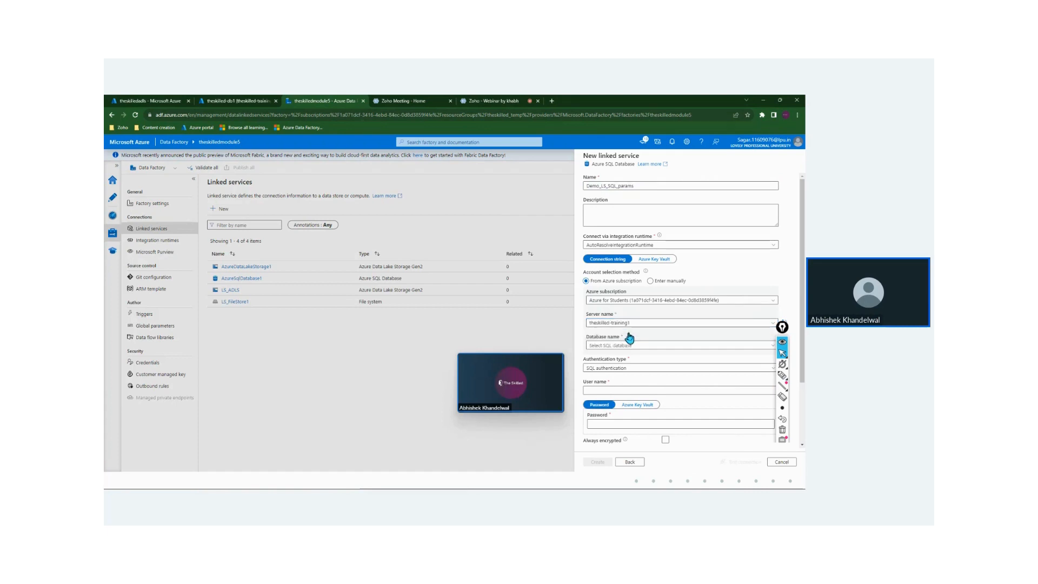
pyautogui.click(615, 346)
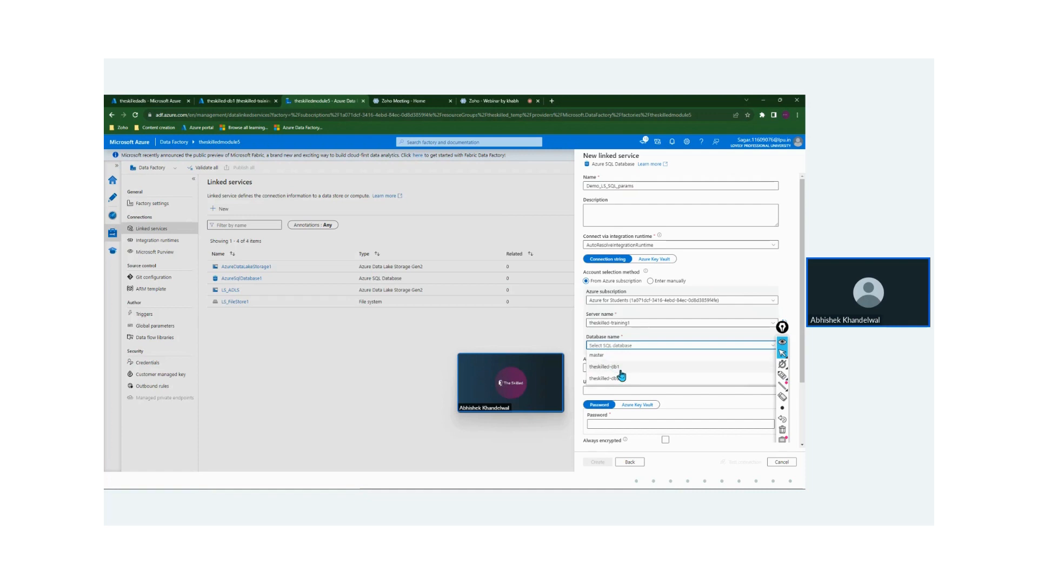
pyautogui.click(609, 367)
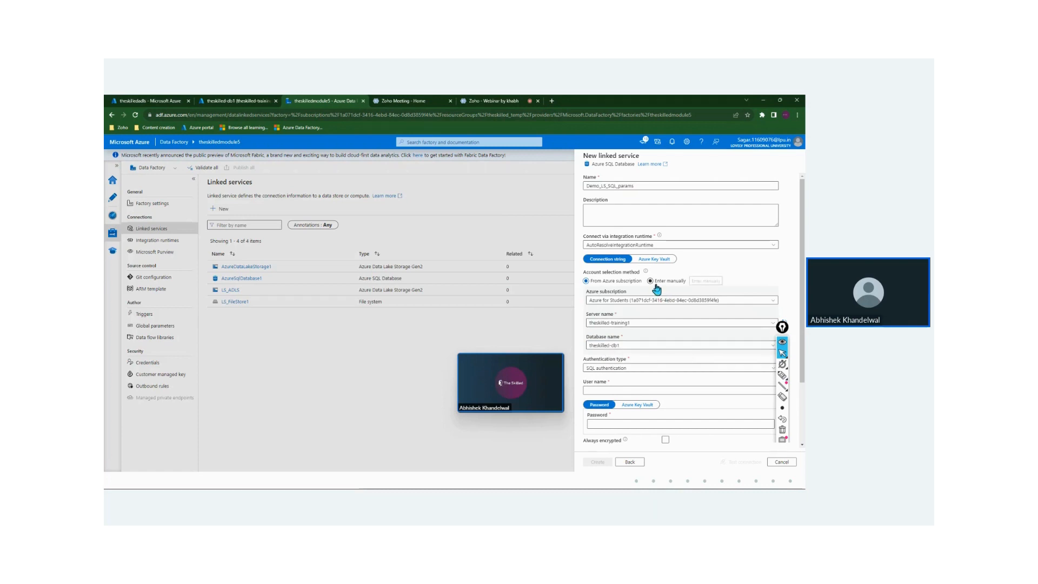
# Switch account selection to manual entry and fill the fully qualified domain name with theskilled-training1.database.windows.net, copied from the theskilled-db1 overview in the Azure portal.
pyautogui.click(656, 285)
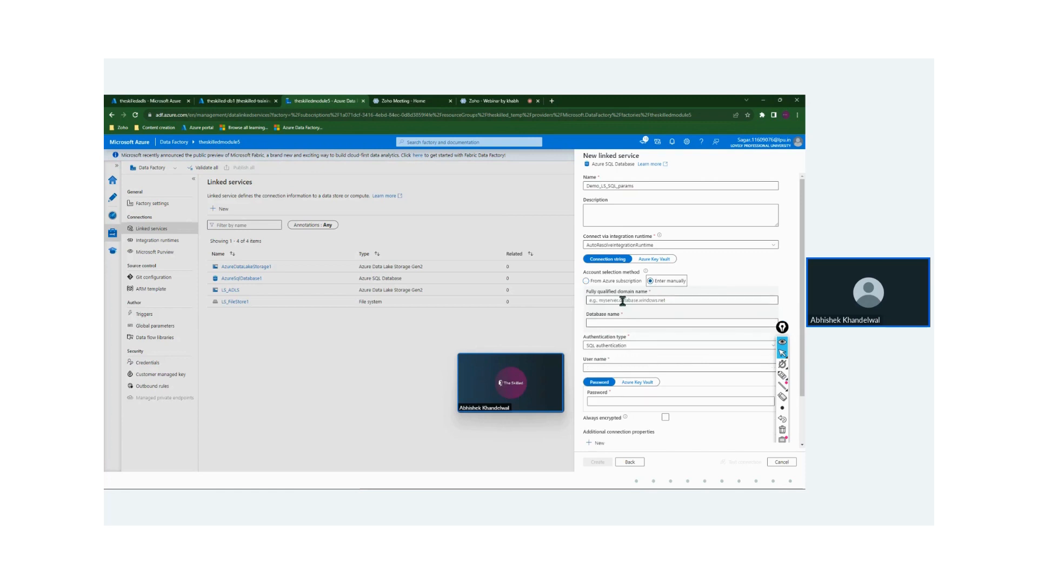
pyautogui.click(622, 300)
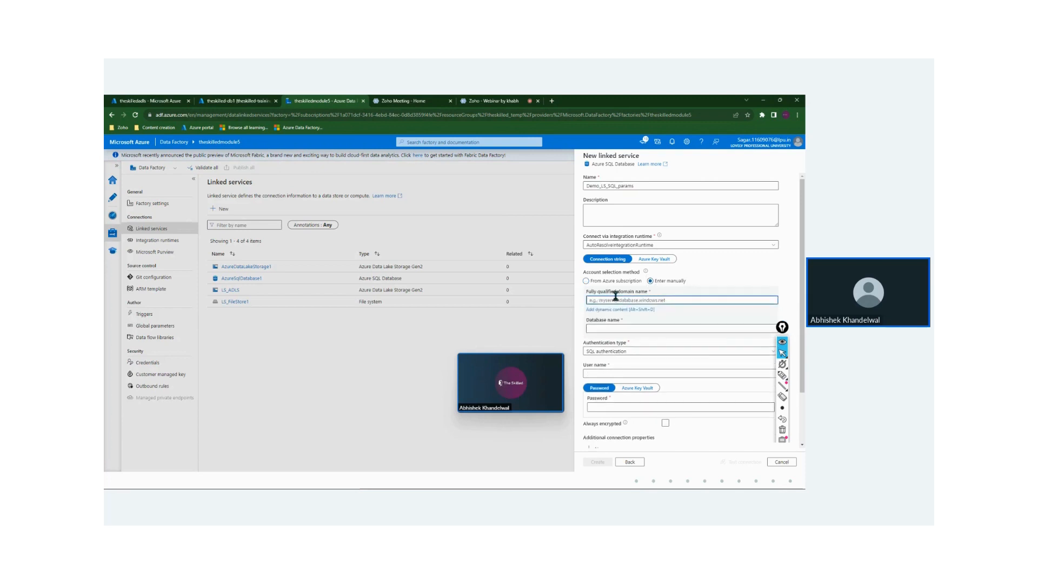
pyautogui.click(237, 101)
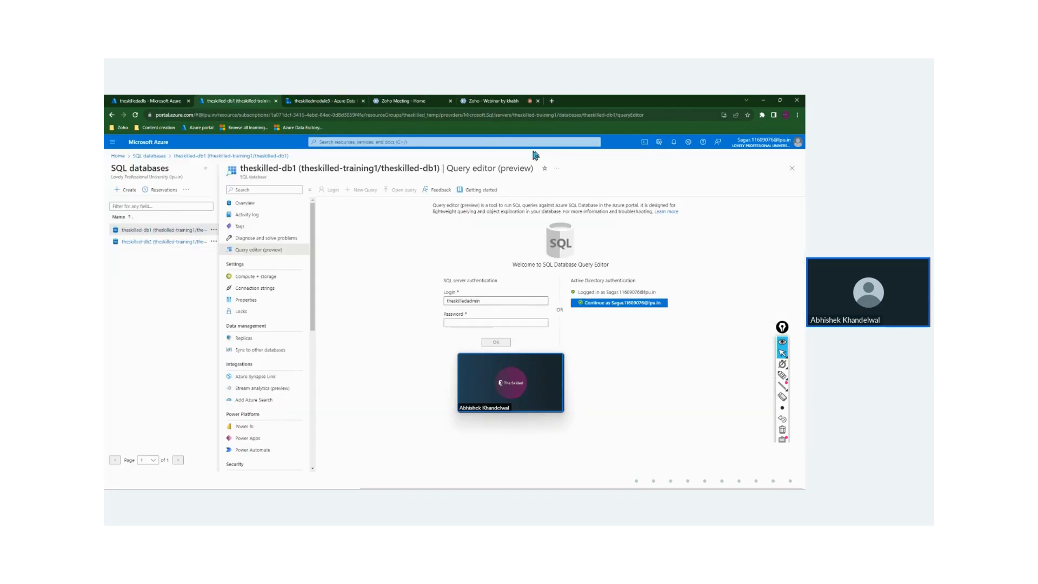
pyautogui.click(284, 210)
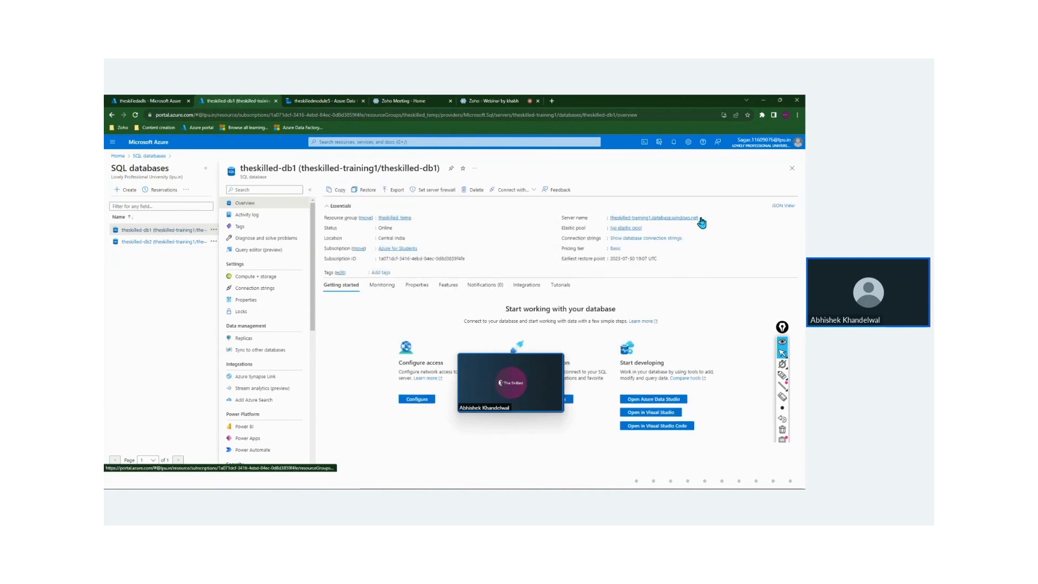
pyautogui.click(344, 102)
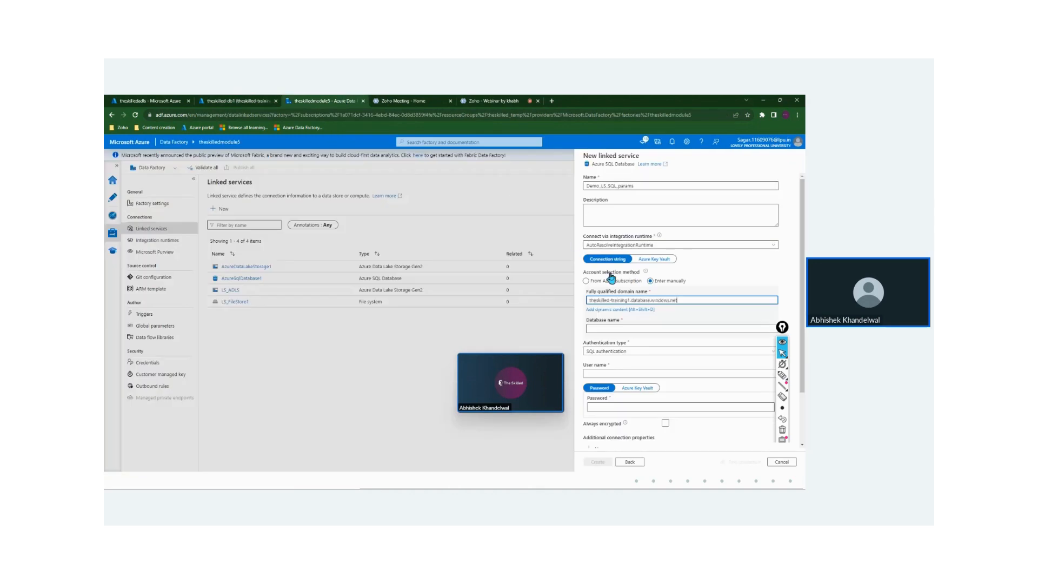
# Circle the area of the dynamic content option beneath the database name field, and clear the mark.
pyautogui.click(642, 326)
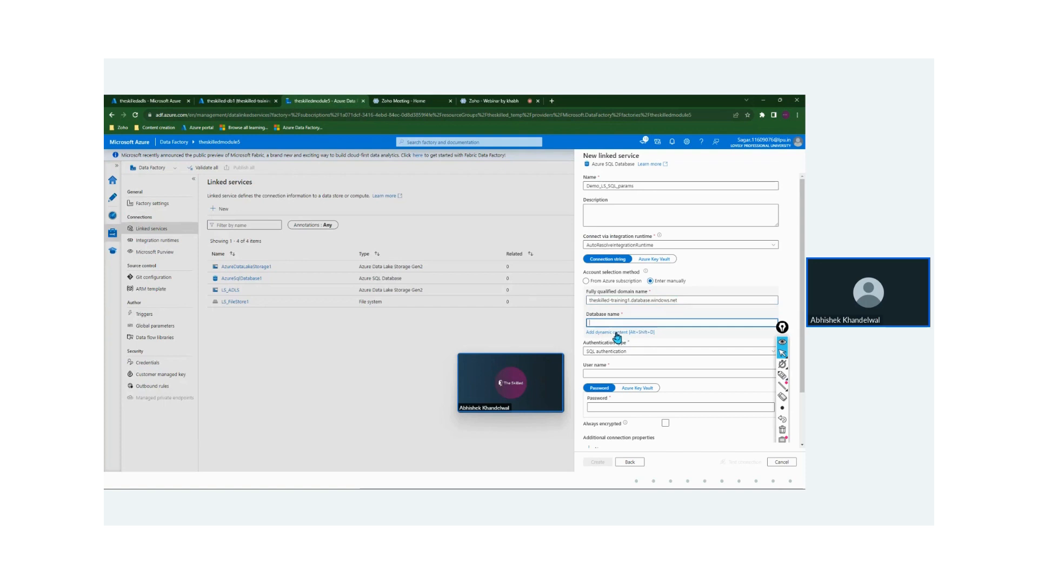
pyautogui.click(782, 374)
pyautogui.moveTo(583, 341)
pyautogui.mouseDown()
pyautogui.moveTo(656, 339)
pyautogui.moveTo(640, 327)
pyautogui.moveTo(581, 342)
pyautogui.mouseUp()
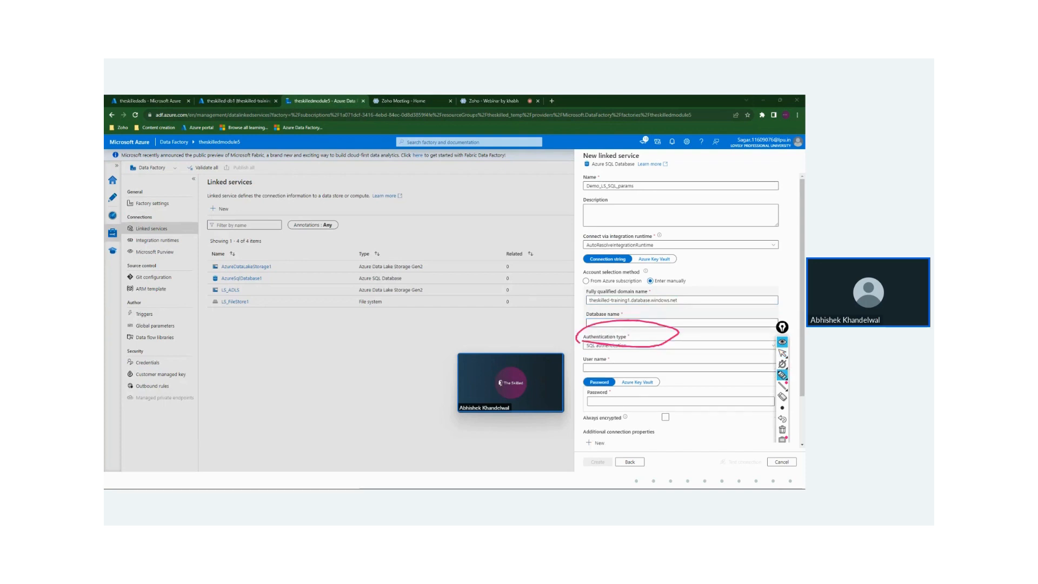
pyautogui.click(783, 433)
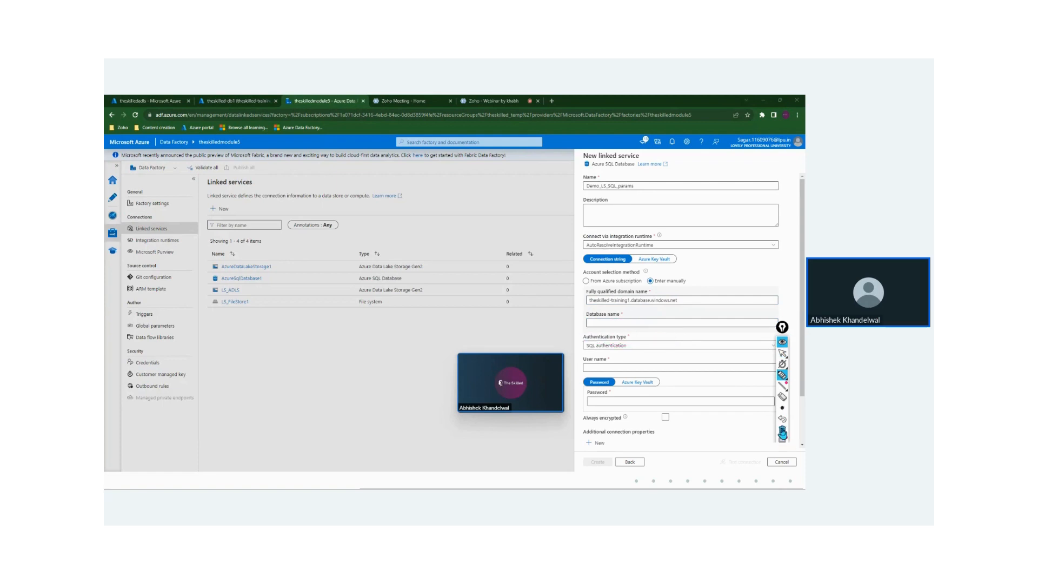
# Open the pipeline expression builder to add dynamic content for the database name.
pyautogui.click(781, 354)
pyautogui.click(688, 322)
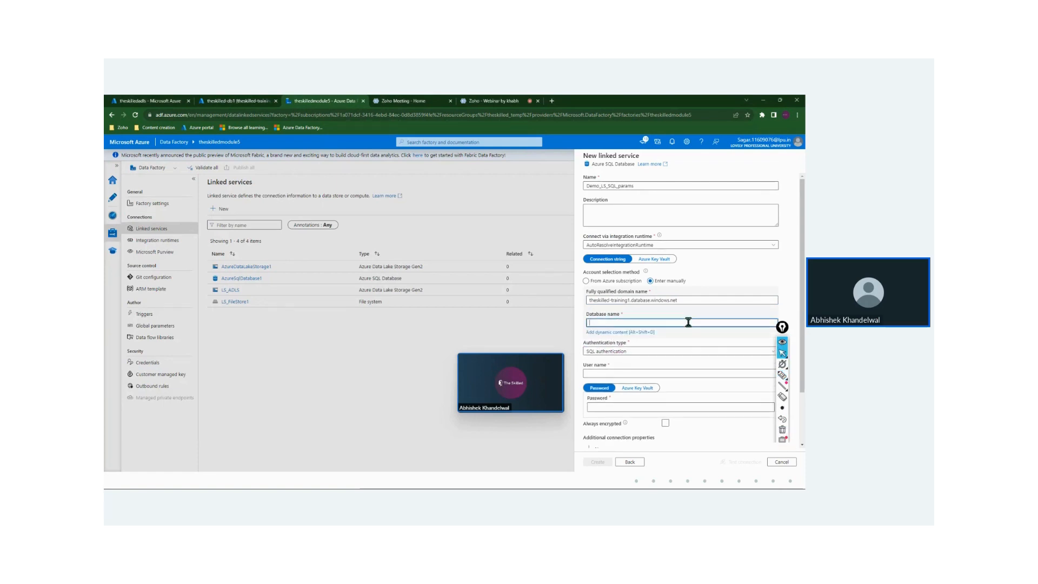
pyautogui.click(621, 332)
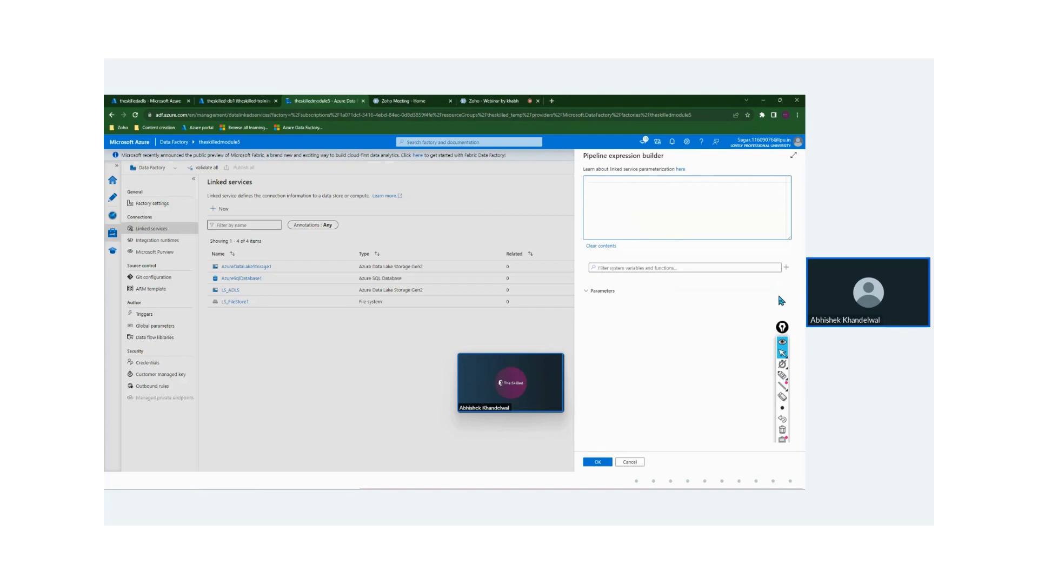
# Handwrite a sample function definition with parameters P1 and P2 and a sketched body over the screen, and clear the drawing.
pyautogui.click(783, 374)
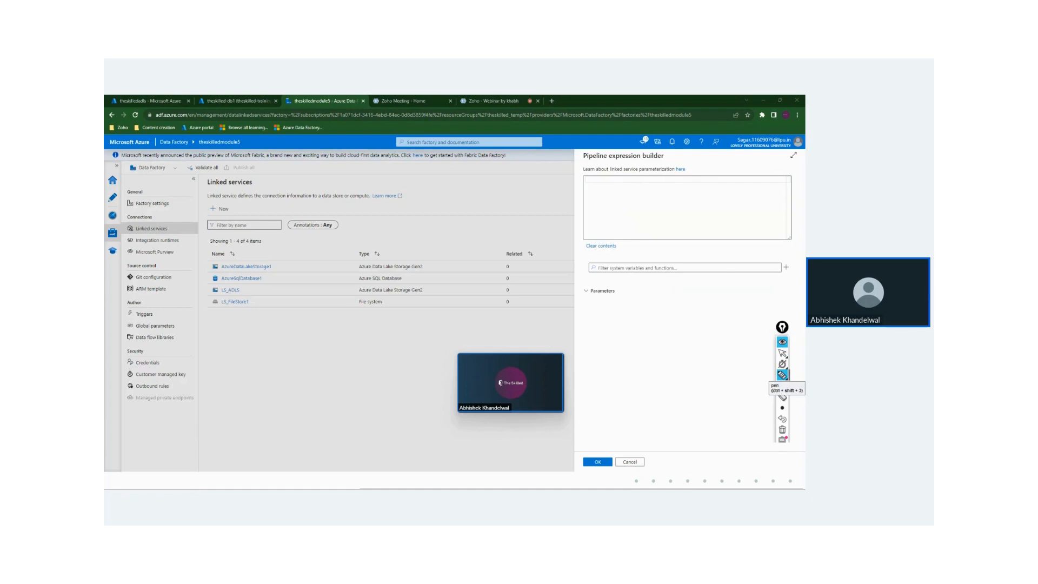
pyautogui.moveTo(204, 237)
pyautogui.mouseDown()
pyautogui.moveTo(203, 292)
pyautogui.moveTo(254, 286)
pyautogui.moveTo(262, 303)
pyautogui.mouseUp()
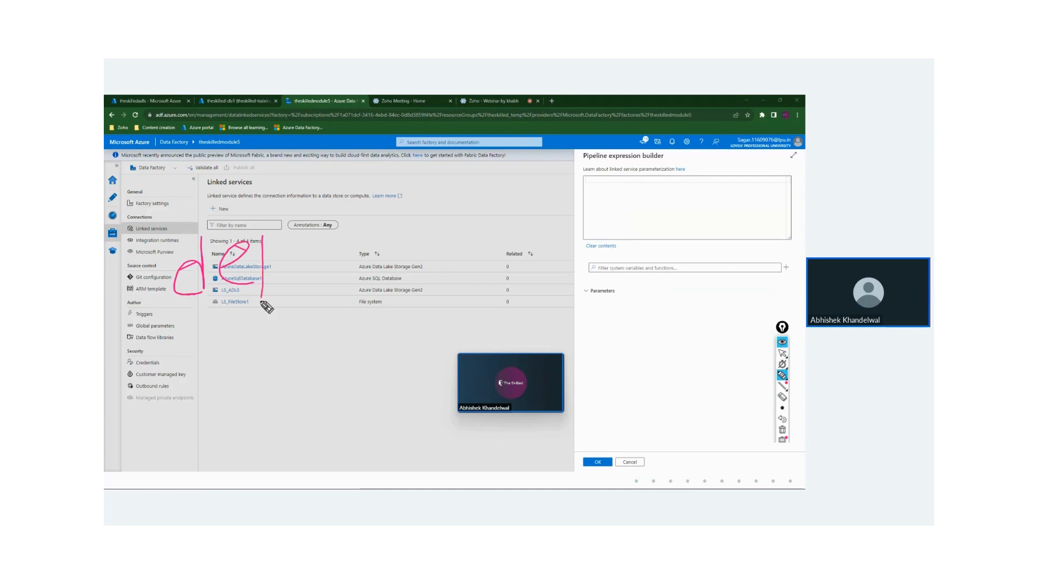
pyautogui.moveTo(336, 234)
pyautogui.mouseDown()
pyautogui.moveTo(337, 295)
pyautogui.moveTo(363, 235)
pyautogui.mouseUp()
pyautogui.moveTo(339, 268); pyautogui.dragTo(363, 261)
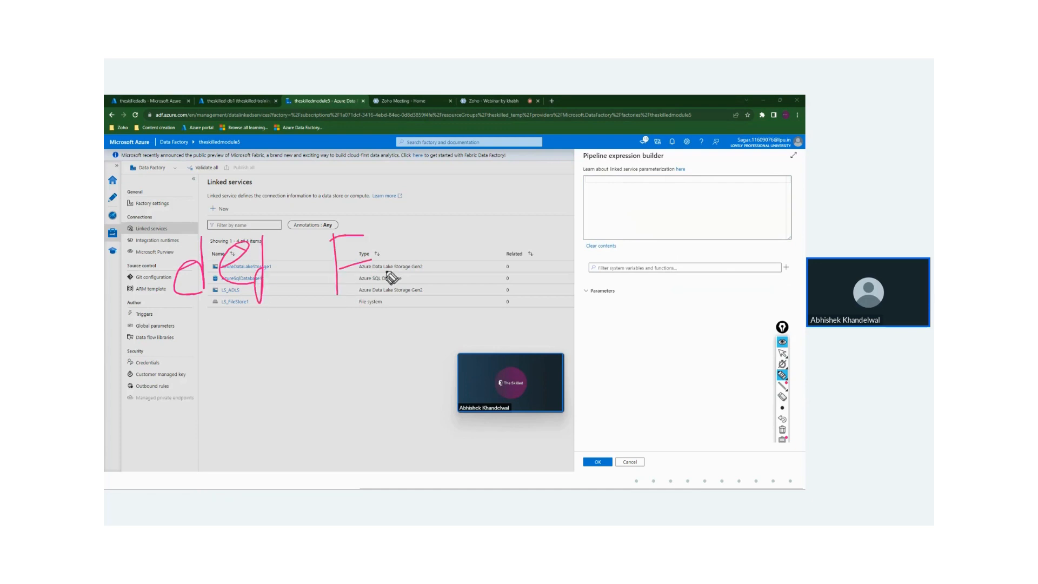
pyautogui.moveTo(383, 297)
pyautogui.mouseDown()
pyautogui.moveTo(412, 280)
pyautogui.moveTo(415, 265)
pyautogui.mouseUp()
pyautogui.moveTo(427, 230); pyautogui.dragTo(435, 282)
pyautogui.moveTo(477, 214); pyautogui.dragTo(504, 285)
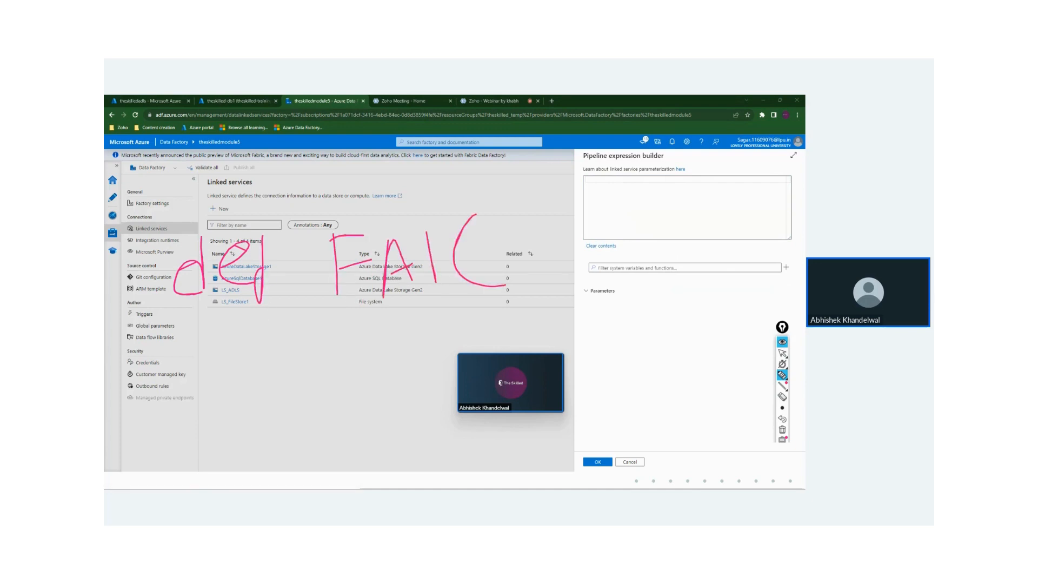
pyautogui.moveTo(497, 238)
pyautogui.mouseDown()
pyautogui.moveTo(497, 271)
pyautogui.moveTo(499, 254)
pyautogui.moveTo(560, 295)
pyautogui.mouseUp()
pyautogui.moveTo(579, 238)
pyautogui.mouseDown()
pyautogui.moveTo(576, 272)
pyautogui.moveTo(579, 253)
pyautogui.moveTo(647, 262)
pyautogui.mouseUp()
pyautogui.moveTo(628, 200); pyautogui.dragTo(641, 283)
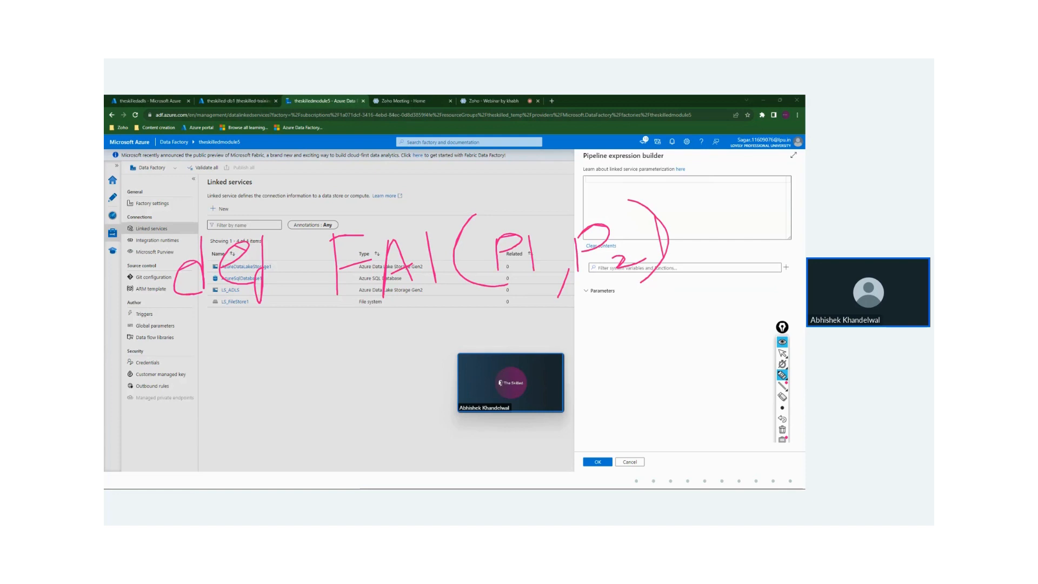
pyautogui.moveTo(254, 323)
pyautogui.mouseDown()
pyautogui.moveTo(247, 428)
pyautogui.moveTo(301, 488)
pyautogui.moveTo(411, 369)
pyautogui.mouseUp()
pyautogui.moveTo(354, 408); pyautogui.dragTo(397, 399)
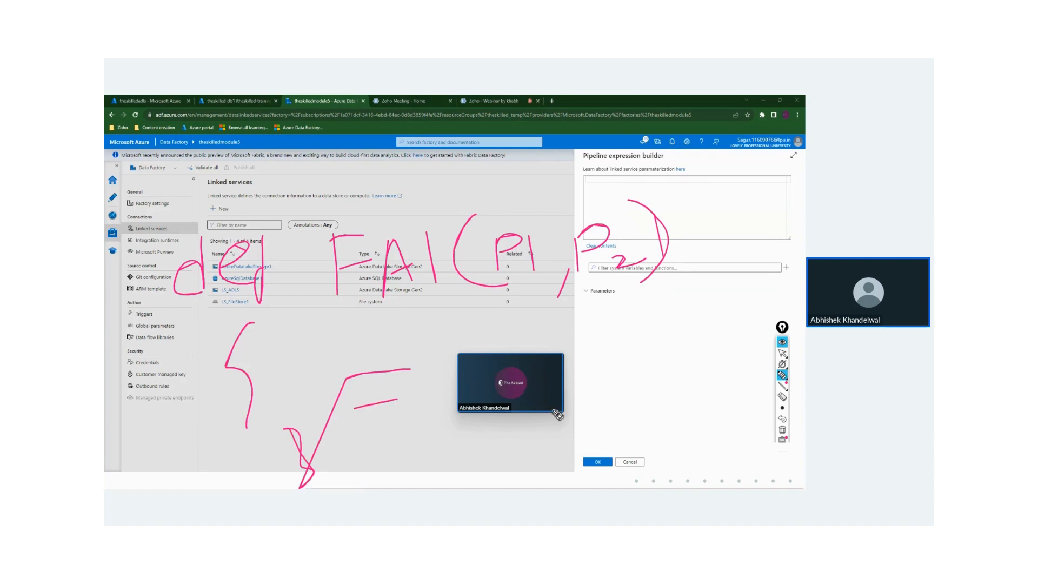
pyautogui.click(783, 431)
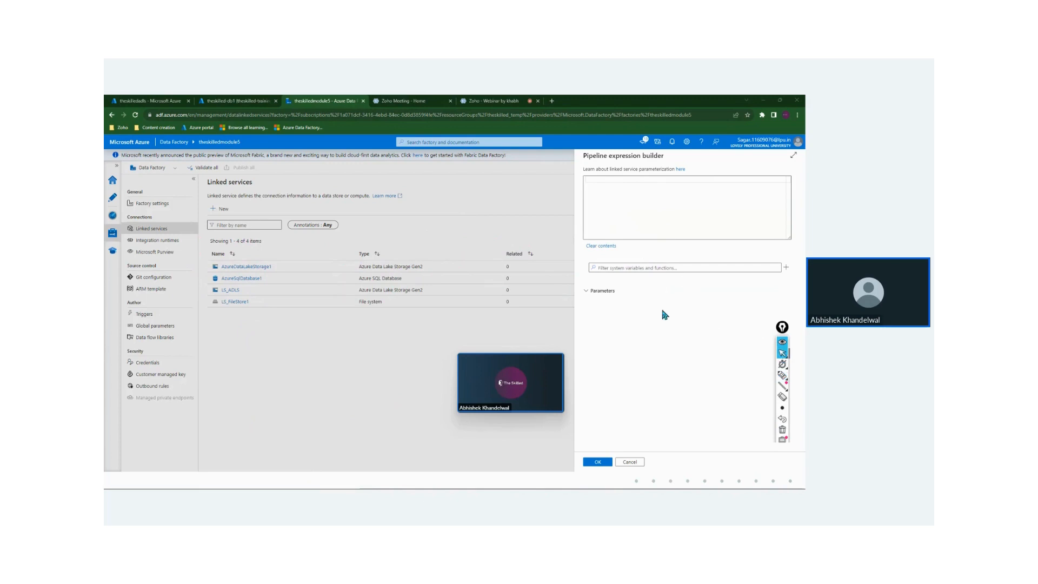
# Create a String parameter named LS_DB_NAME for the linked service, without a default value.
pyautogui.click(786, 268)
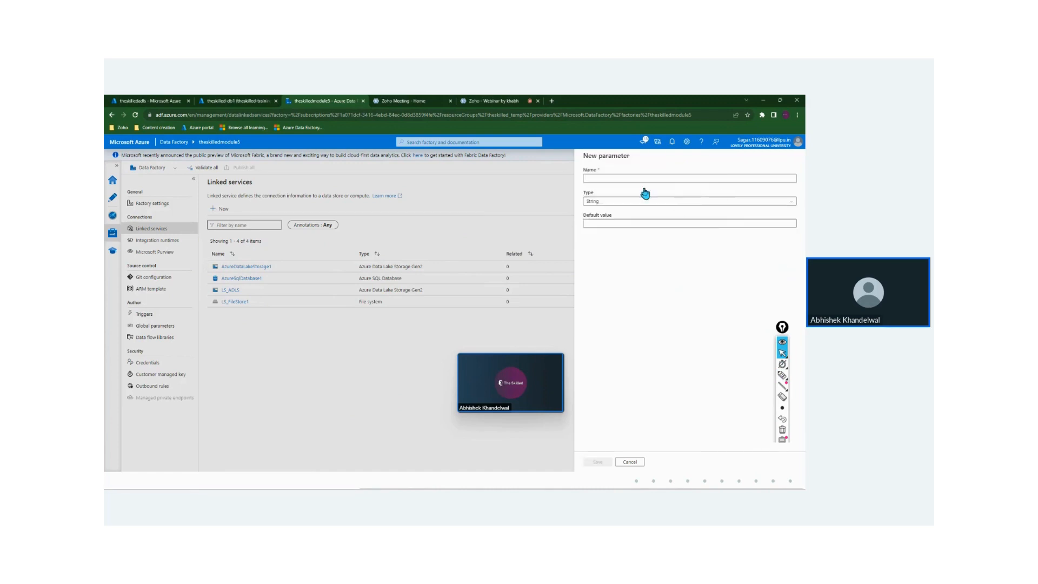
pyautogui.click(620, 179)
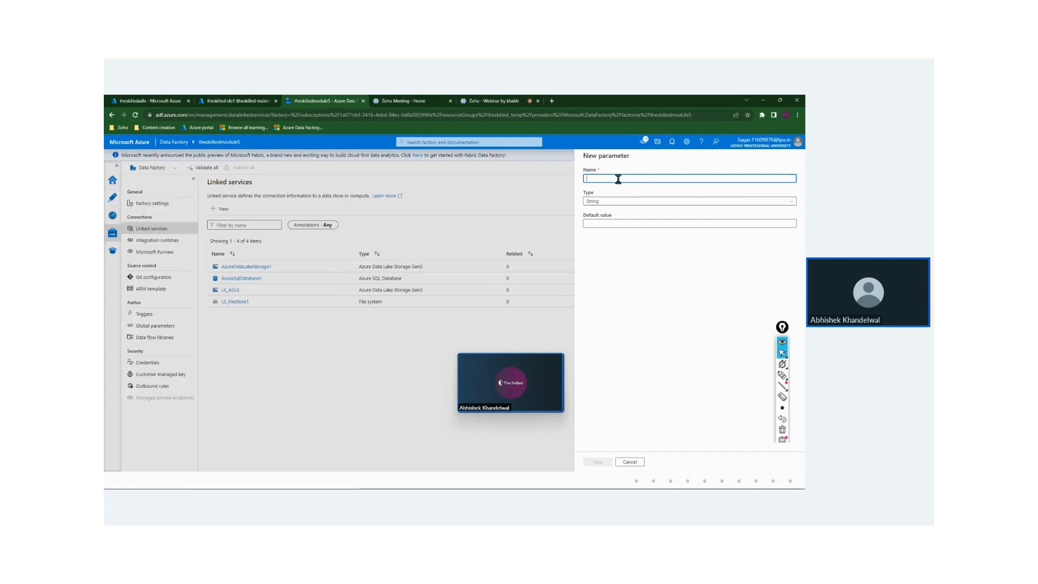
pyautogui.write('LS_DB_')
pyautogui.write('NAME')
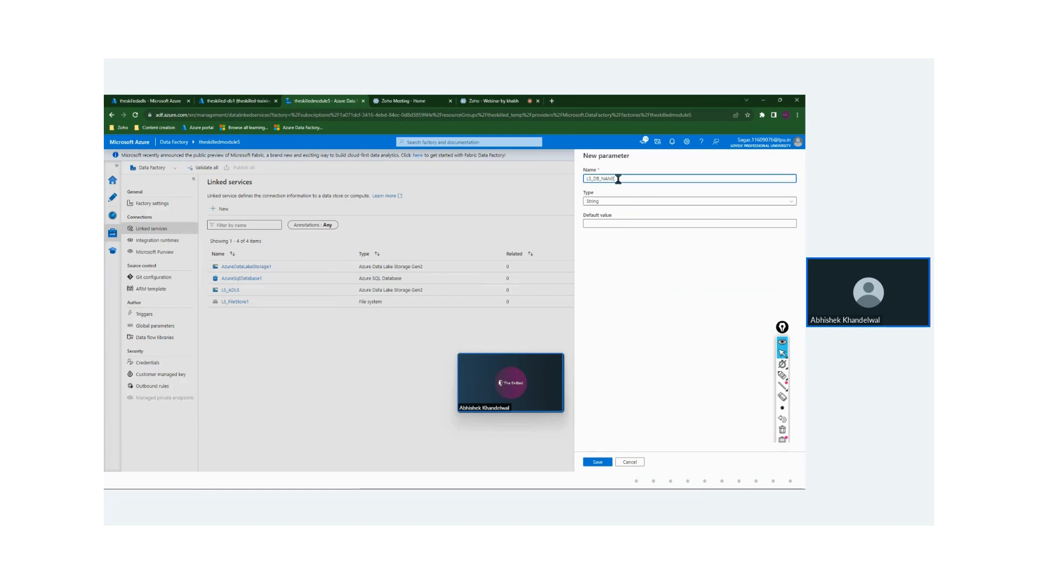
pyautogui.click(598, 463)
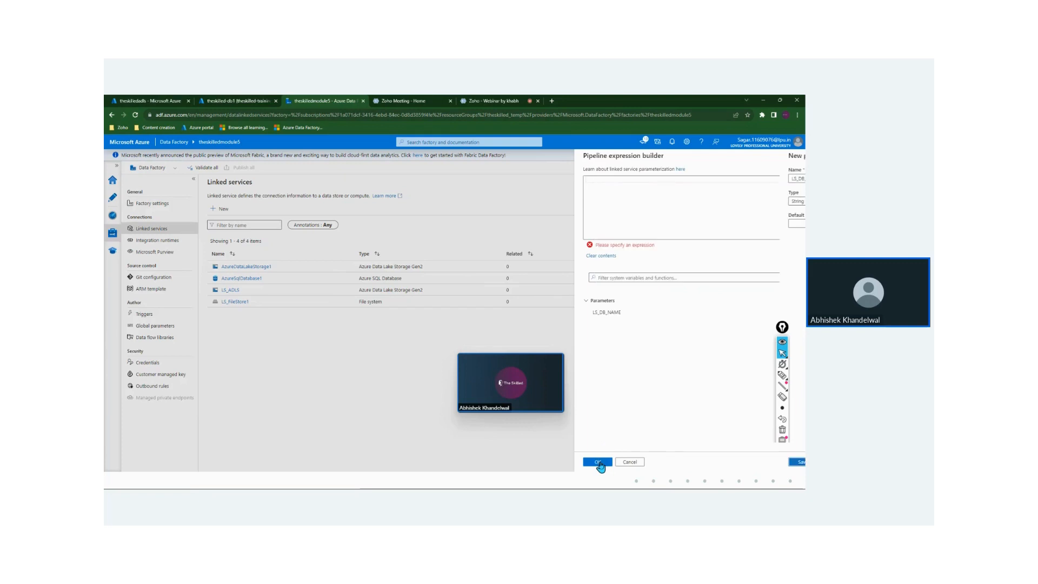
pyautogui.click(608, 312)
pyautogui.moveTo(664, 179); pyautogui.dragTo(578, 169)
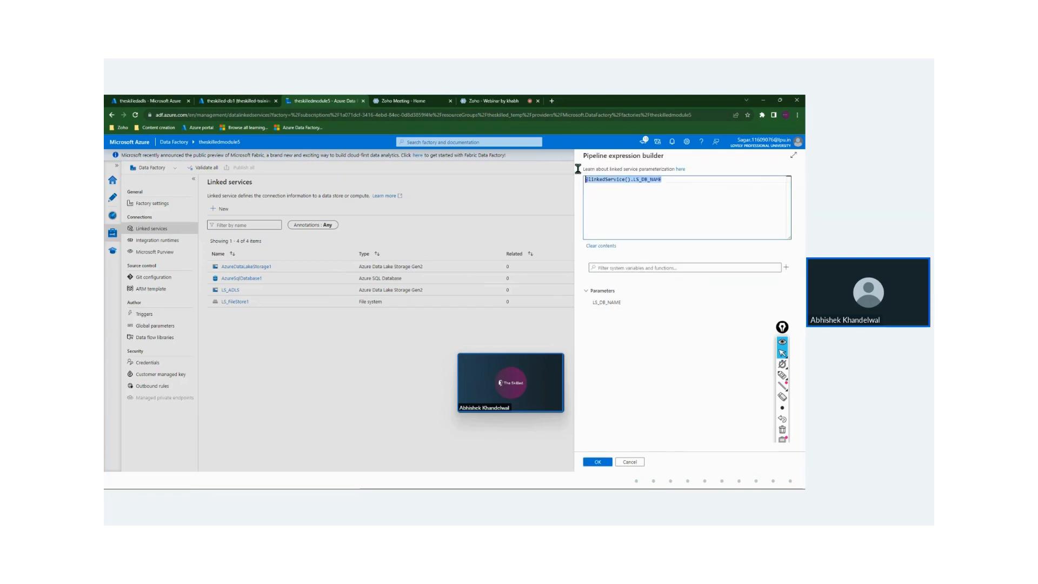
pyautogui.click(676, 199)
pyautogui.click(595, 462)
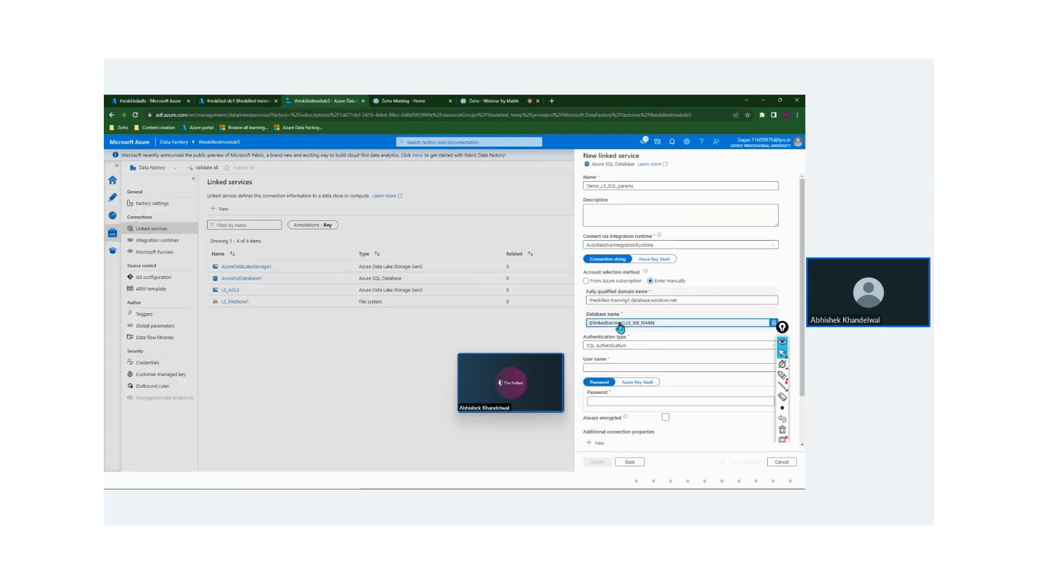
# Fill in the SQL authentication credentials with the user name theskilledadmin and the account password.
pyautogui.click(604, 367)
pyautogui.write('the')
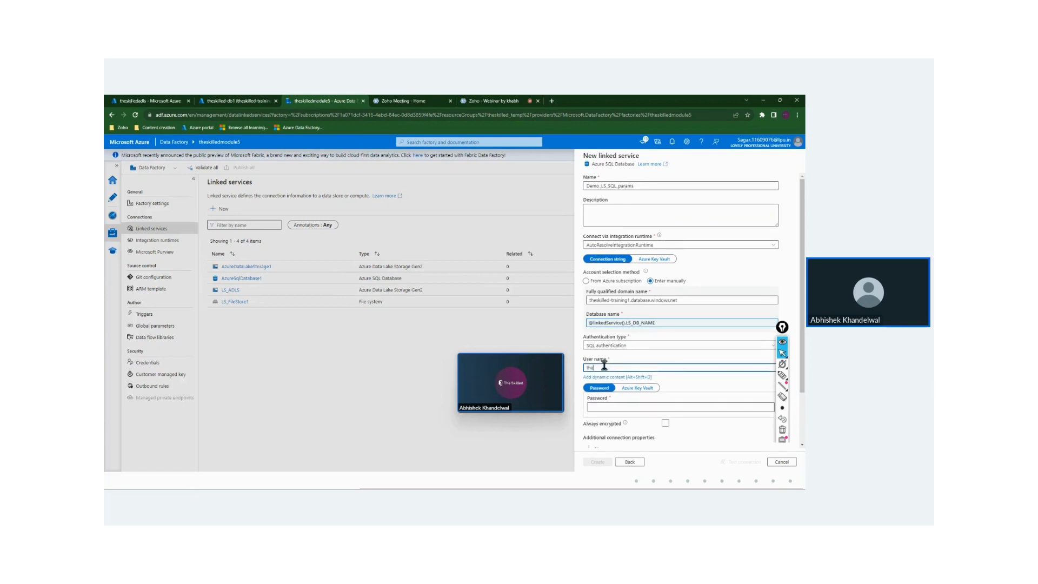
pyautogui.write('skilledadmin')
pyautogui.click(628, 405)
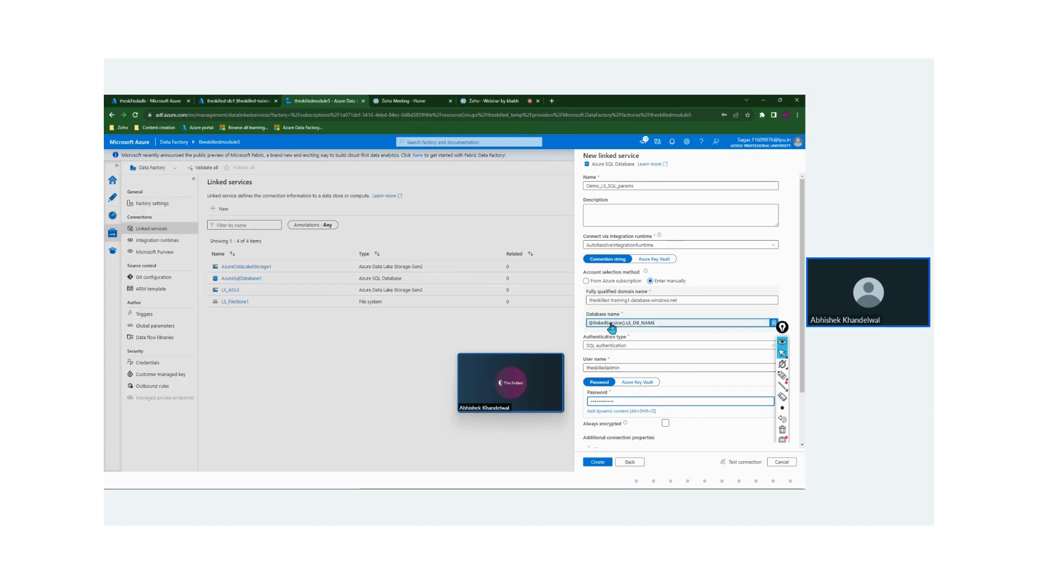
# Test the linked service connection with the LS_DB_NAME parameter set to theskilled-db1.
pyautogui.click(740, 463)
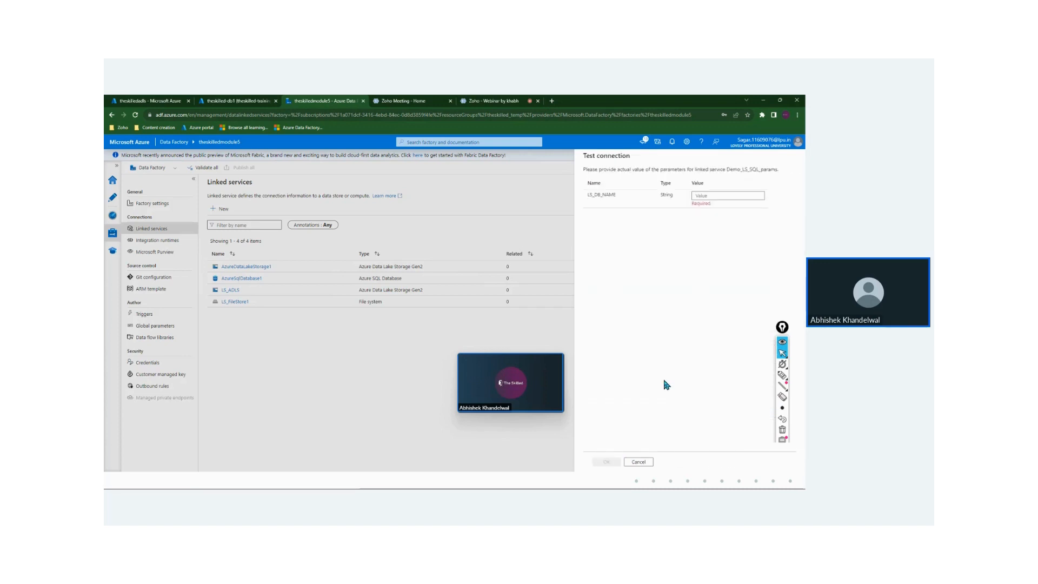
pyautogui.click(721, 196)
pyautogui.write('theskilled')
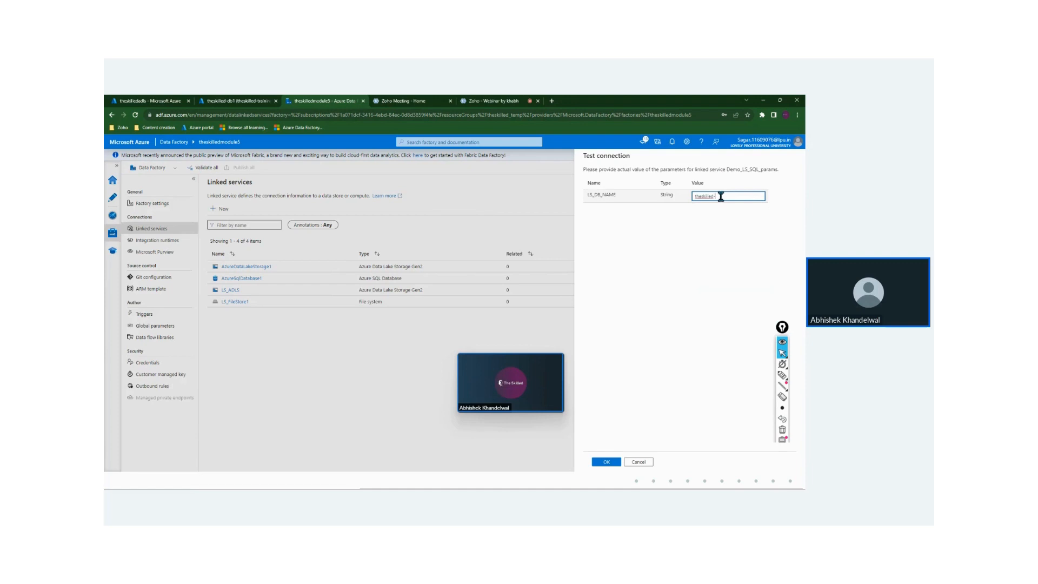
pyautogui.write('-db1')
pyautogui.click(606, 462)
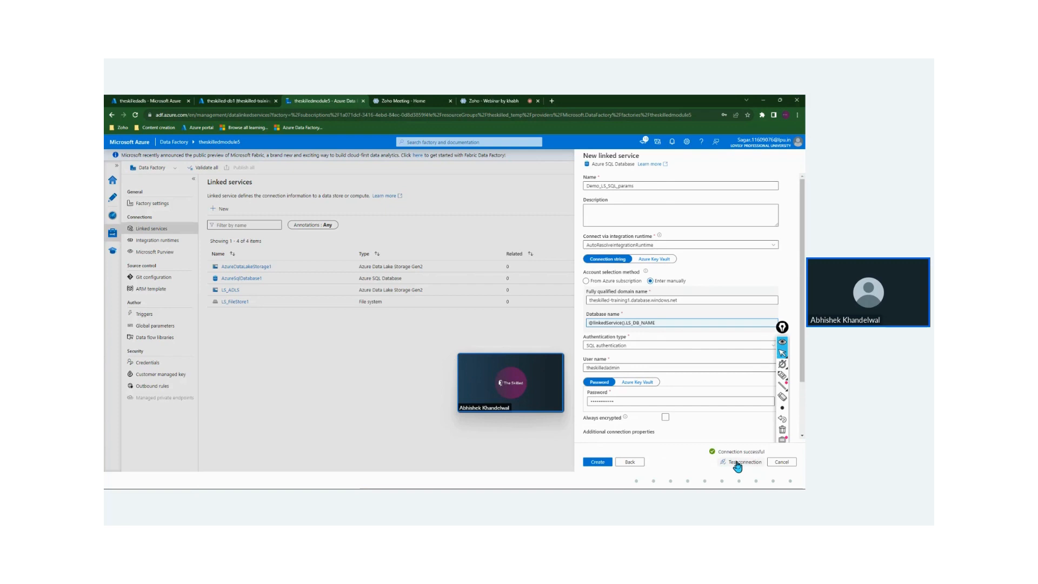
# Rerun the connection test after editing the last character of the LS_DB_NAME value.
pyautogui.click(738, 463)
pyautogui.click(733, 195)
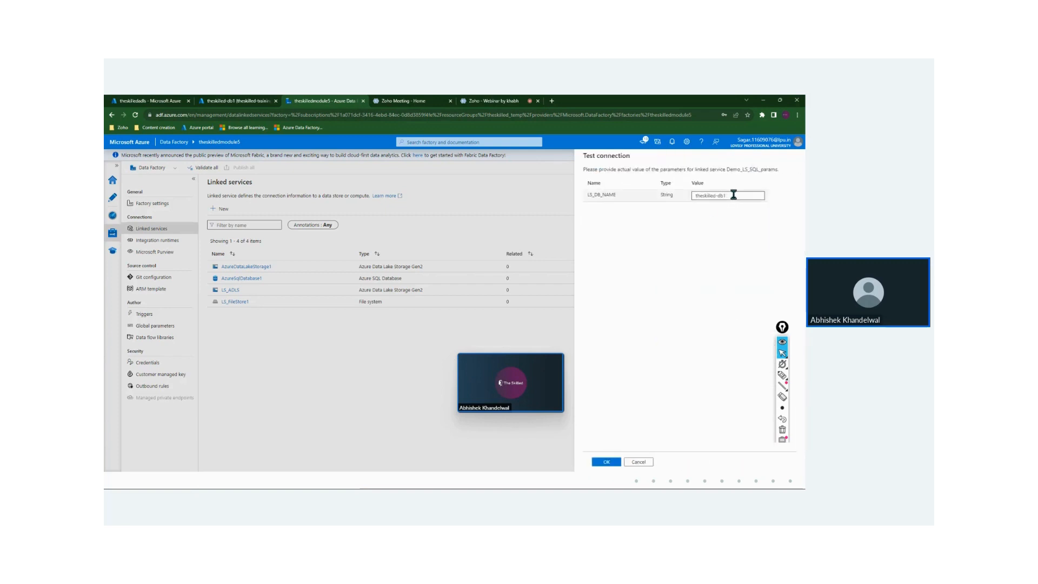
pyautogui.press('BackSpace')
pyautogui.click(607, 463)
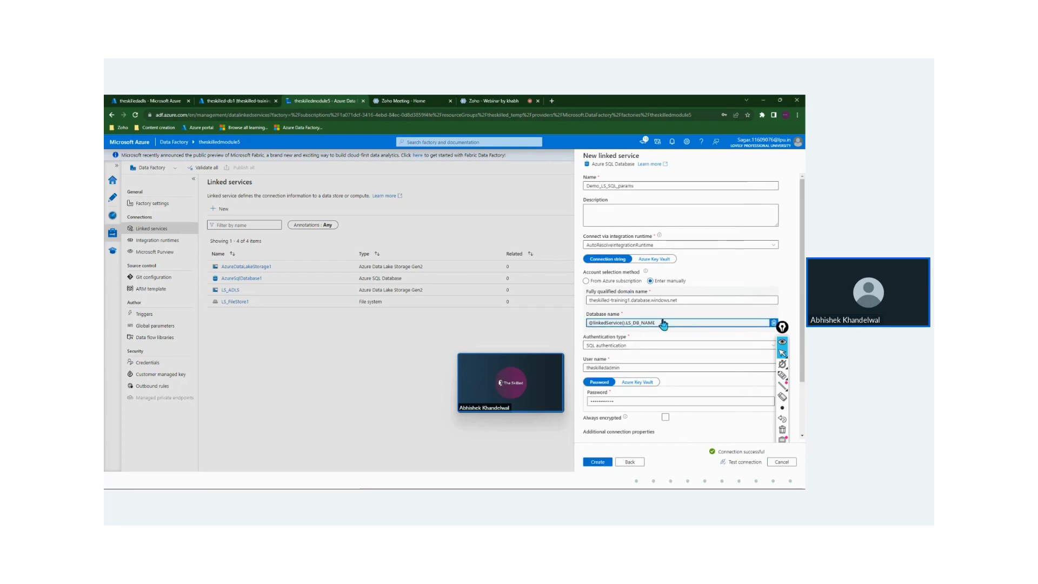
# Create the linked service Demo_LS_SQL_params and move the floating meeting thumbnail aside.
pyautogui.click(597, 463)
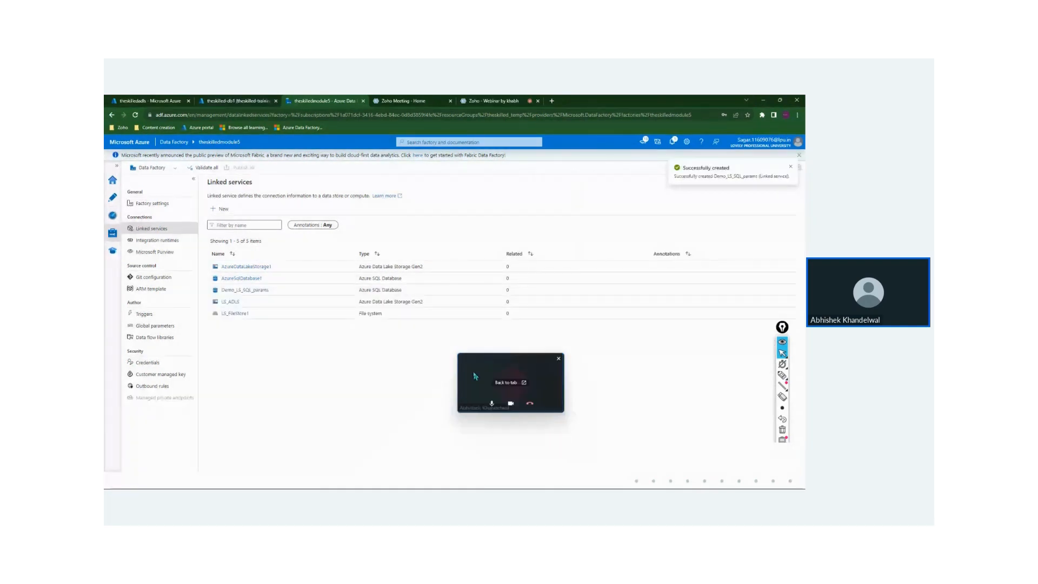
pyautogui.moveTo(474, 372); pyautogui.dragTo(536, 384)
pyautogui.moveTo(536, 384)
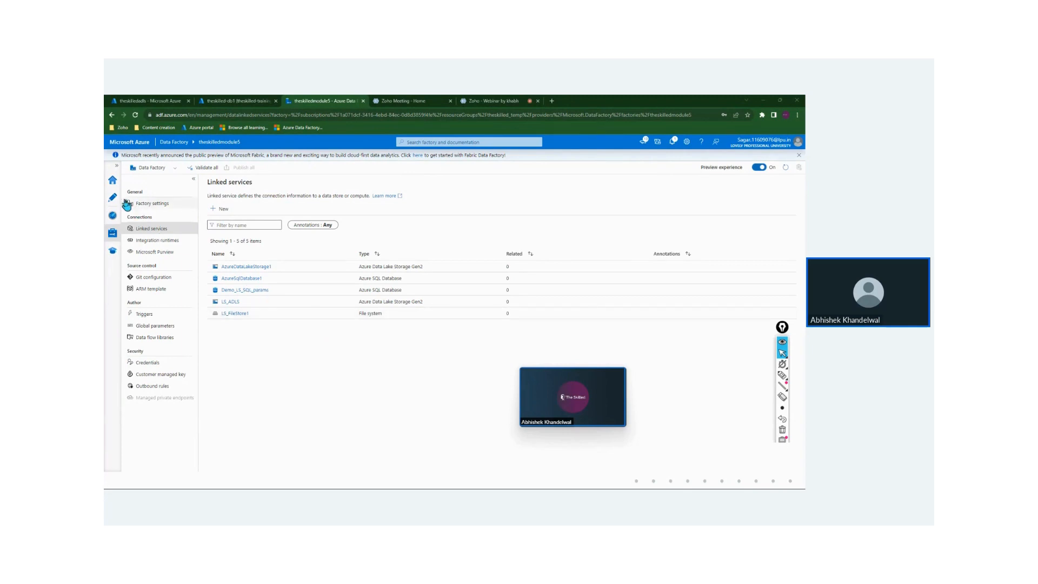
# Start a new dataset in the factory resources with Azure SQL Database as its data store.
pyautogui.click(117, 199)
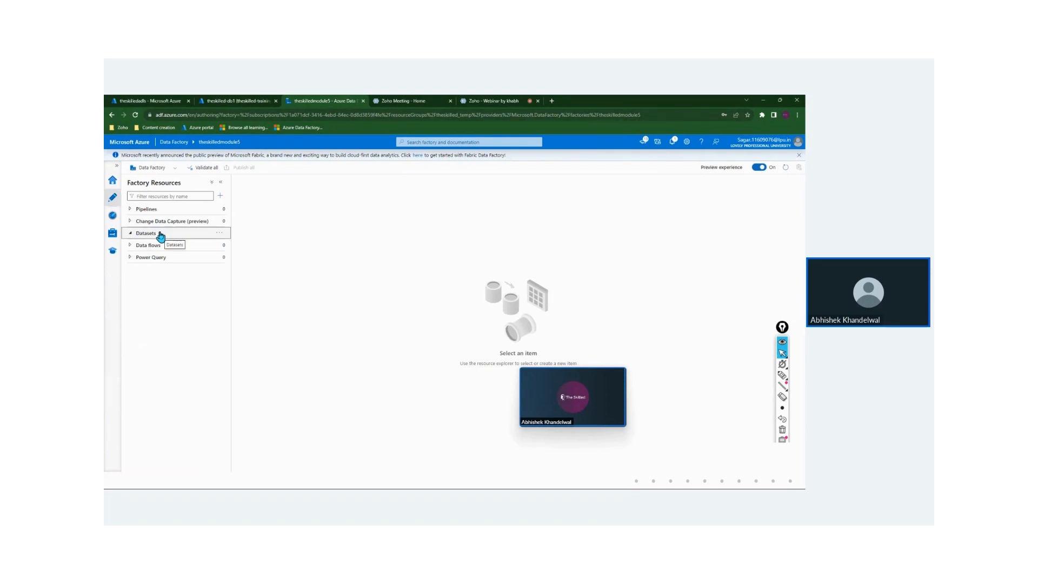
pyautogui.click(219, 233)
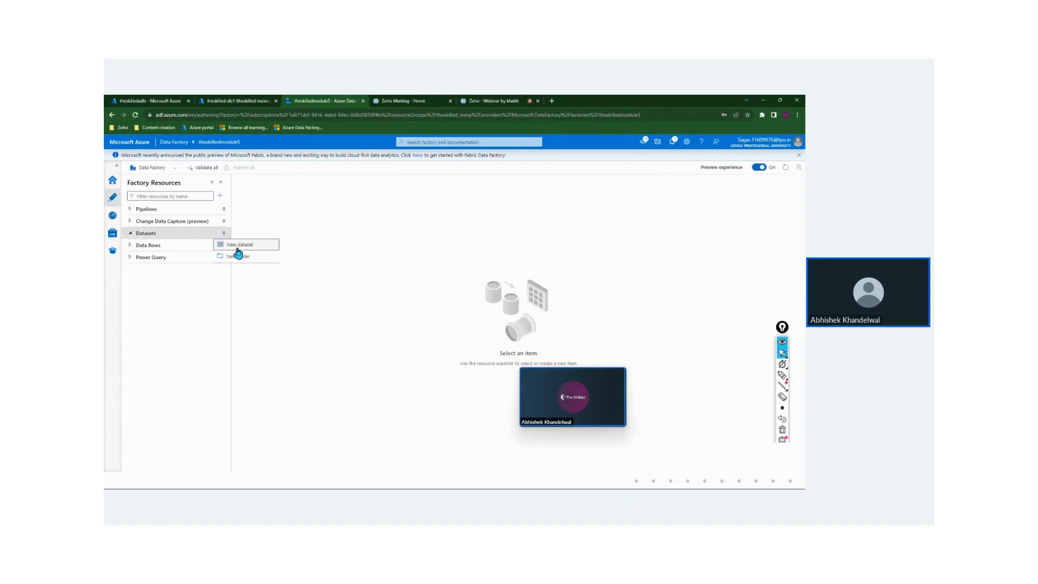
pyautogui.click(239, 247)
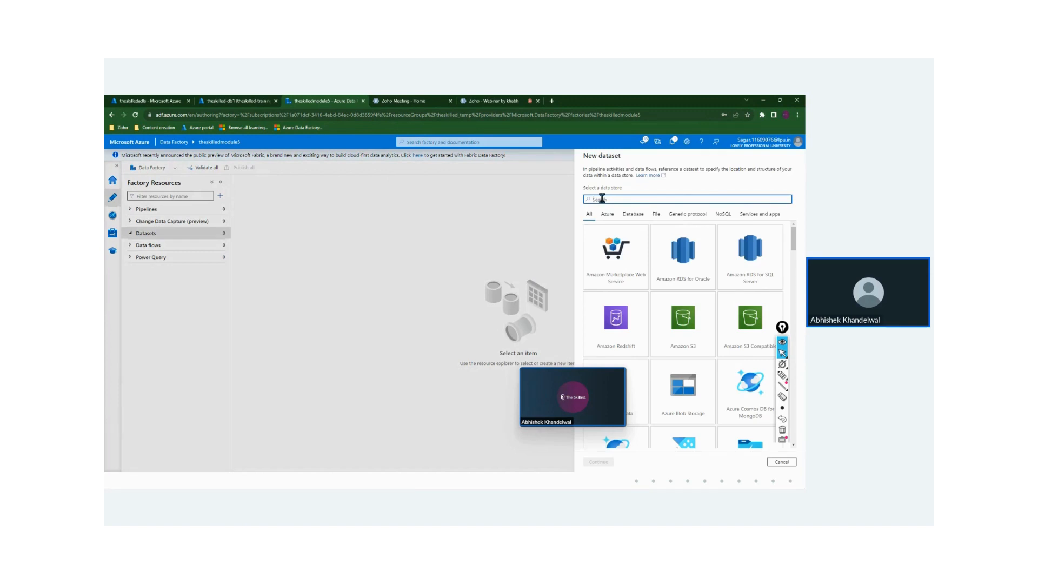
pyautogui.write('azure sql')
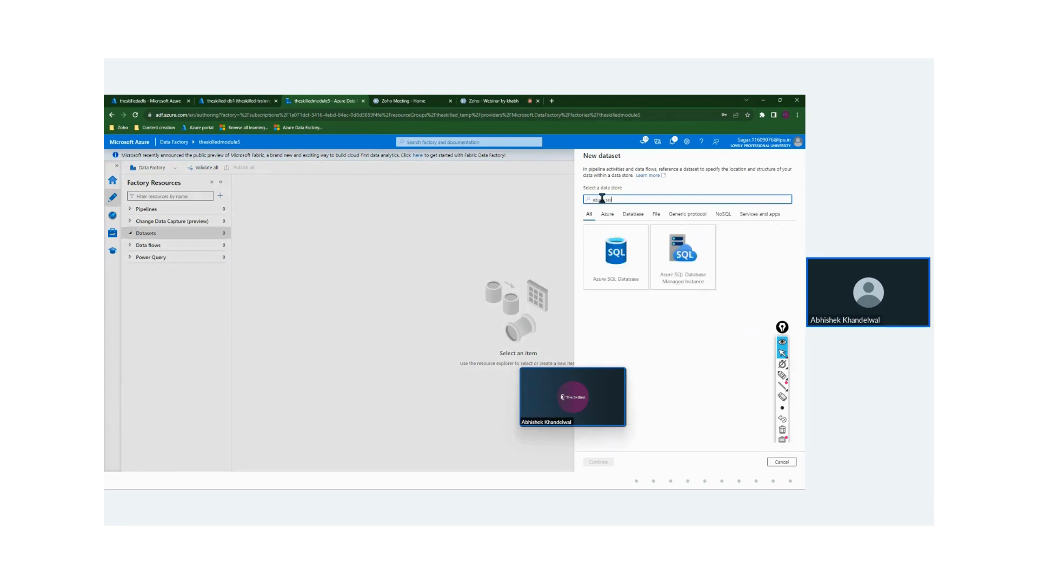
pyautogui.click(615, 240)
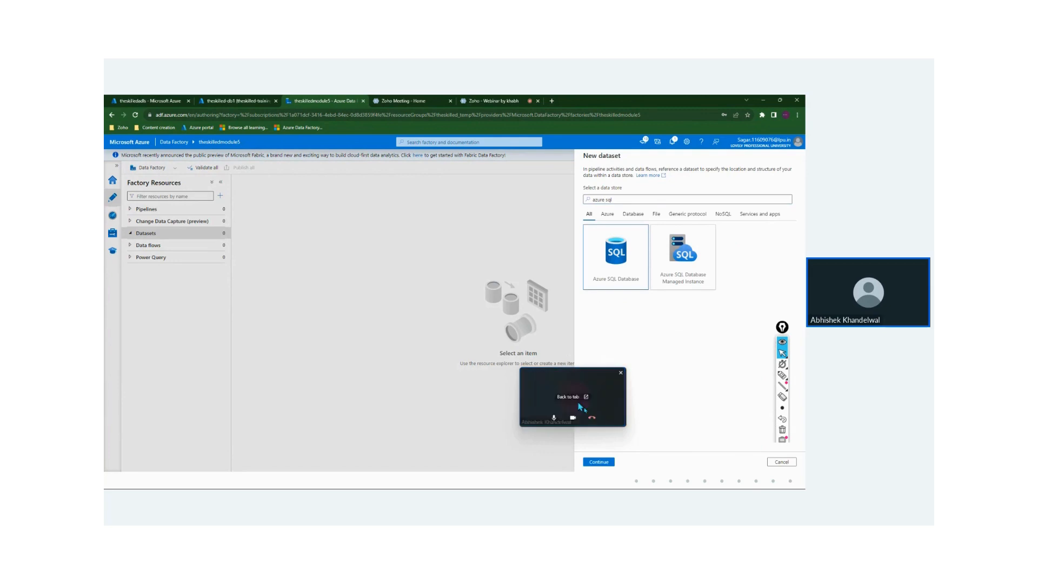
pyautogui.click(599, 461)
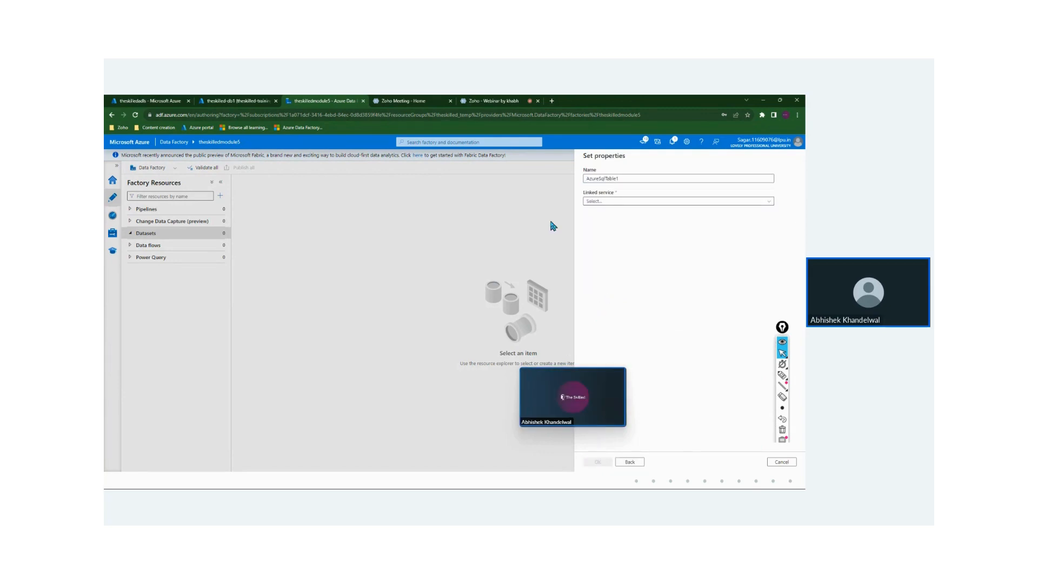
# Choose Demo_LS_SQL_params as the dataset's linked service and move the meeting thumbnail away from the properties.
pyautogui.click(609, 203)
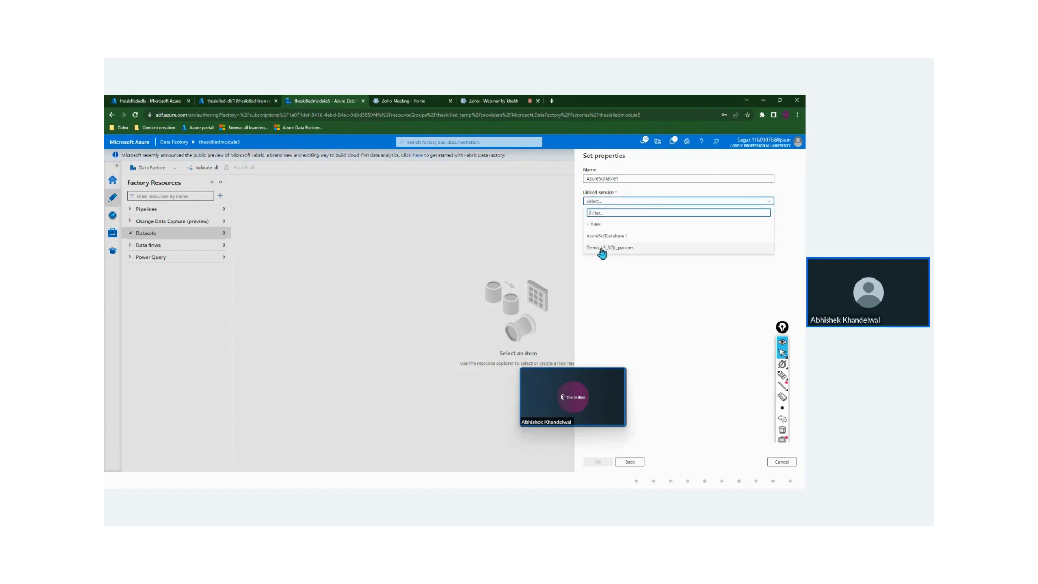
pyautogui.click(626, 249)
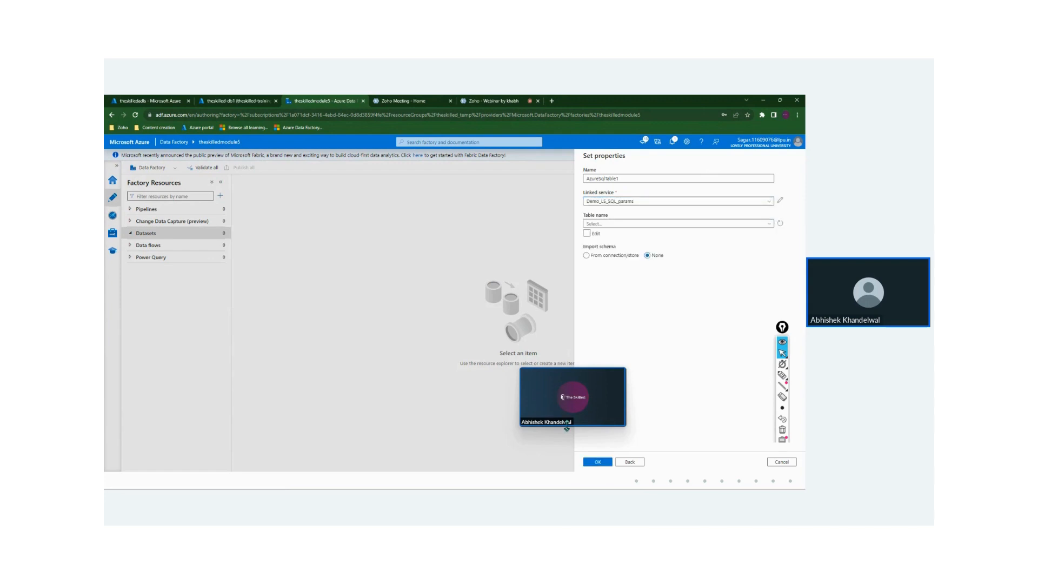
pyautogui.moveTo(563, 389); pyautogui.dragTo(468, 372)
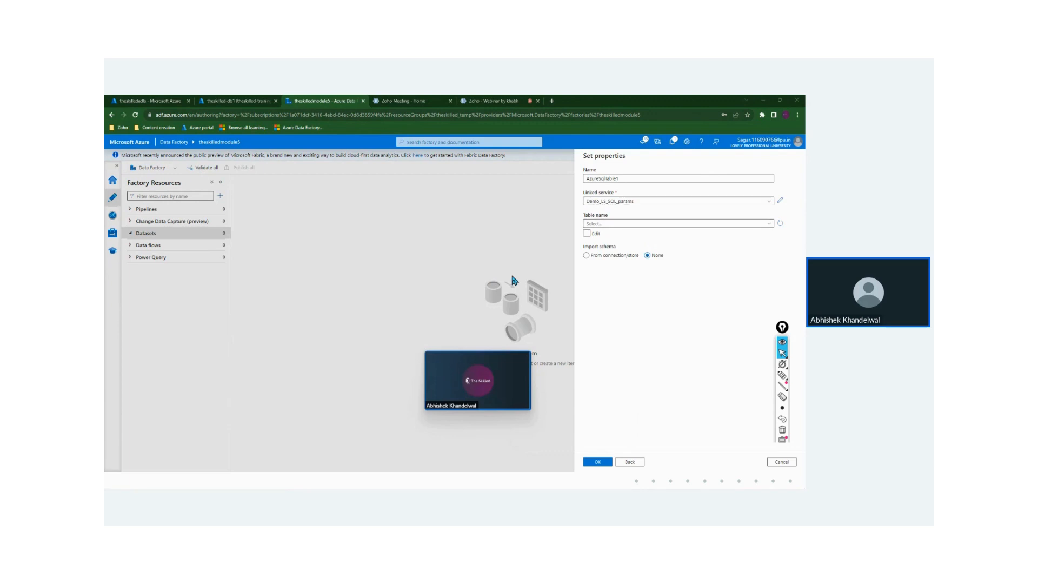
# Handwrite D1, D2 and a boxed LS over the screen, with an arrow from LS to DA and another from DA to D1.
pyautogui.click(784, 375)
pyautogui.moveTo(203, 195)
pyautogui.mouseDown()
pyautogui.moveTo(203, 226)
pyautogui.moveTo(232, 205)
pyautogui.moveTo(224, 223)
pyautogui.mouseUp()
pyautogui.moveTo(264, 186); pyautogui.dragTo(260, 234)
pyautogui.moveTo(201, 325)
pyautogui.mouseDown()
pyautogui.moveTo(201, 369)
pyautogui.moveTo(232, 346)
pyautogui.moveTo(214, 371)
pyautogui.mouseUp()
pyautogui.moveTo(252, 329)
pyautogui.mouseDown()
pyautogui.moveTo(255, 373)
pyautogui.moveTo(289, 368)
pyautogui.mouseUp()
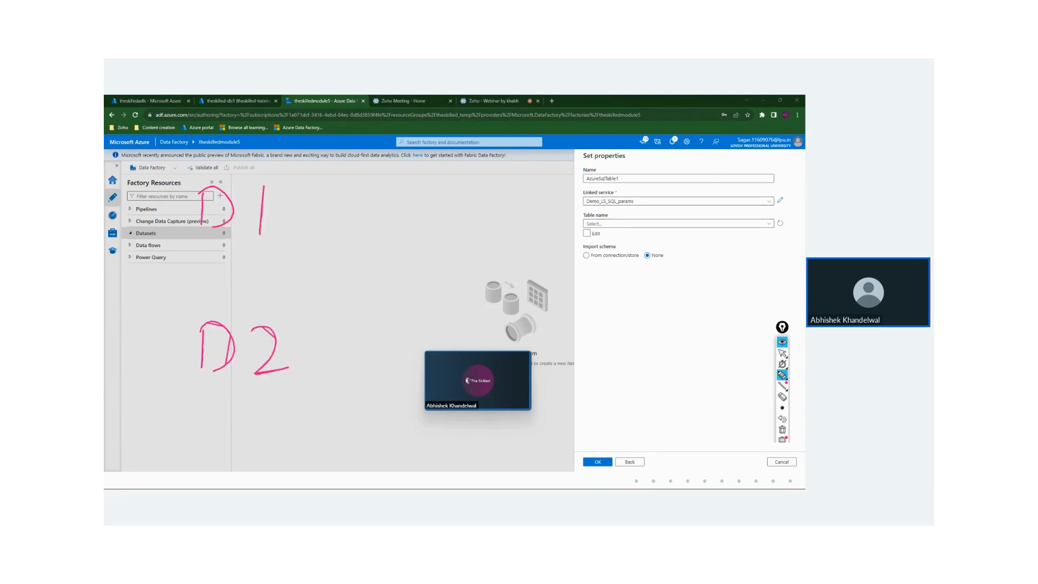
pyautogui.moveTo(203, 262)
pyautogui.mouseDown()
pyautogui.moveTo(200, 284)
pyautogui.moveTo(226, 292)
pyautogui.mouseUp()
pyautogui.moveTo(266, 260)
pyautogui.mouseDown()
pyautogui.moveTo(234, 275)
pyautogui.moveTo(236, 297)
pyautogui.mouseUp()
pyautogui.moveTo(188, 257)
pyautogui.mouseDown()
pyautogui.moveTo(187, 299)
pyautogui.moveTo(264, 252)
pyautogui.moveTo(230, 305)
pyautogui.moveTo(187, 302)
pyautogui.mouseUp()
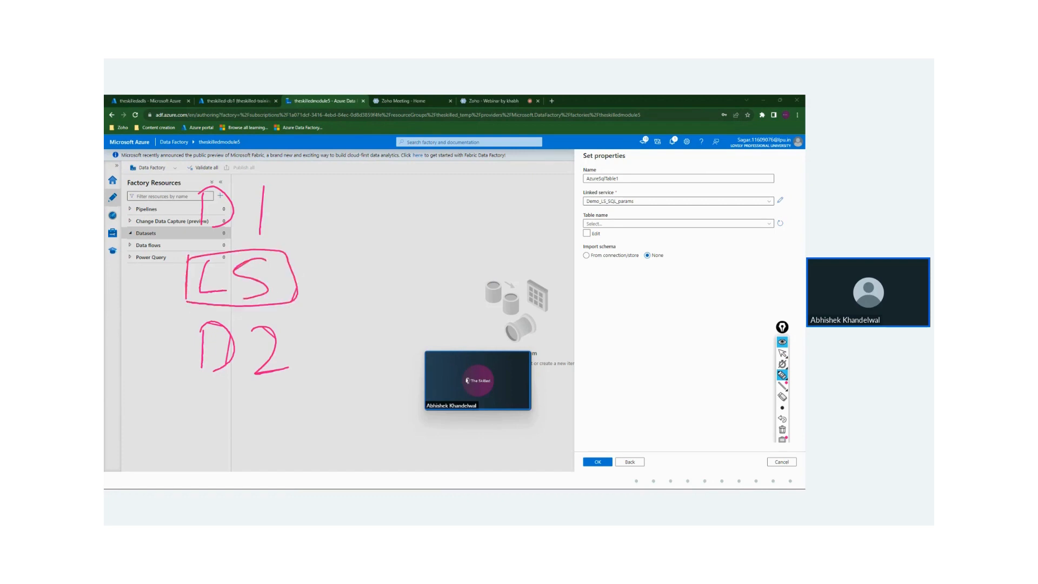
pyautogui.moveTo(317, 258)
pyautogui.mouseDown()
pyautogui.moveTo(394, 259)
pyautogui.moveTo(362, 291)
pyautogui.mouseUp()
pyautogui.moveTo(417, 257); pyautogui.dragTo(418, 297)
pyautogui.moveTo(417, 254); pyautogui.dragTo(424, 303)
pyautogui.moveTo(479, 253)
pyautogui.mouseDown()
pyautogui.moveTo(471, 295)
pyautogui.moveTo(503, 285)
pyautogui.mouseUp()
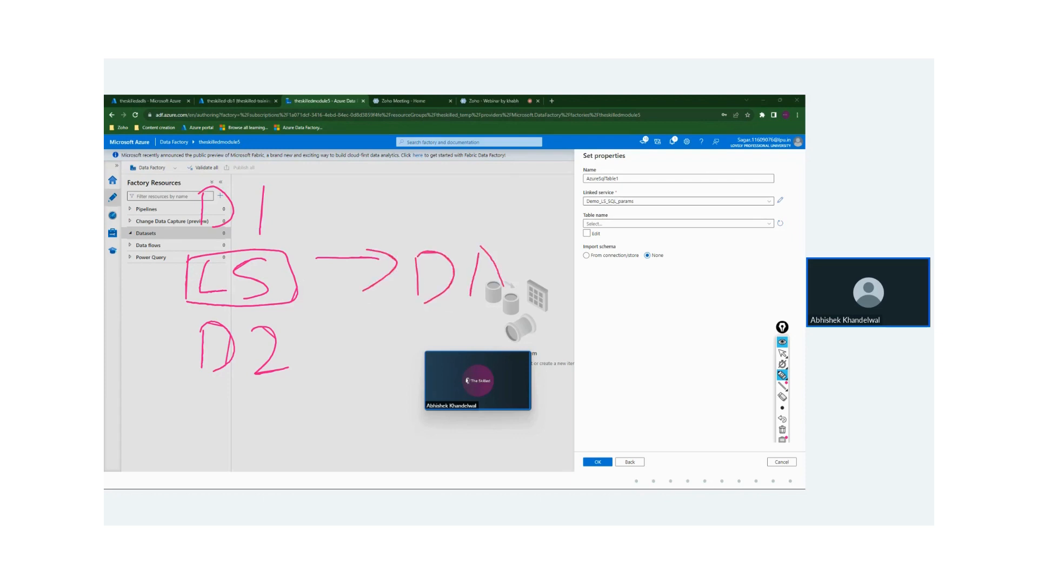
pyautogui.moveTo(466, 237)
pyautogui.mouseDown()
pyautogui.moveTo(418, 215)
pyautogui.moveTo(292, 208)
pyautogui.moveTo(327, 229)
pyautogui.mouseUp()
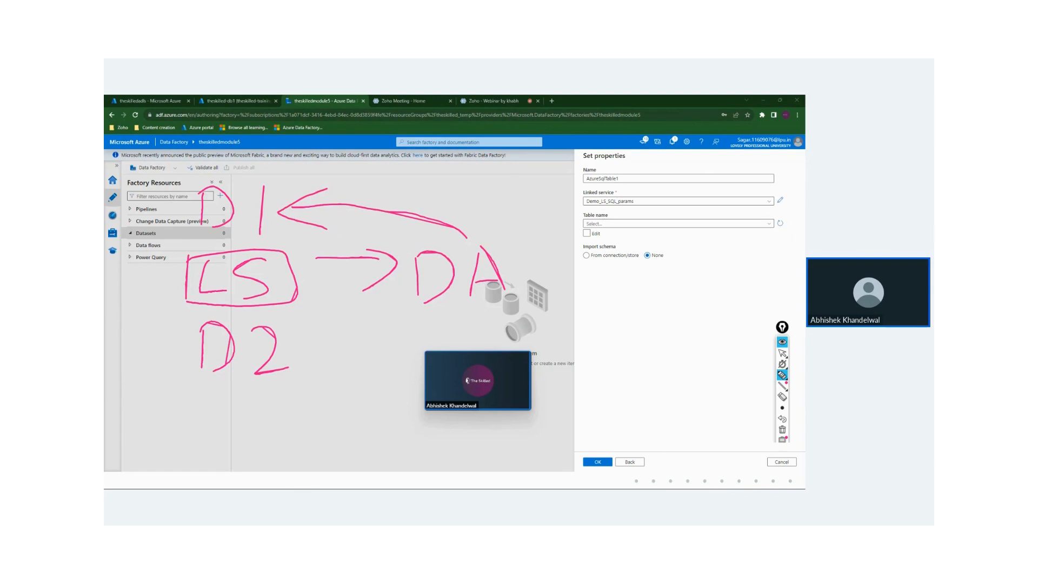
# Annotate the sketch with an arrow above D1 and a circled 1, 2, 3 linked by a curve to DA, and clear all ink.
pyautogui.moveTo(274, 172)
pyautogui.mouseDown()
pyautogui.moveTo(379, 155)
pyautogui.moveTo(399, 163)
pyautogui.moveTo(381, 176)
pyautogui.mouseUp()
pyautogui.moveTo(433, 126)
pyautogui.mouseDown()
pyautogui.moveTo(470, 174)
pyautogui.moveTo(470, 222)
pyautogui.mouseUp()
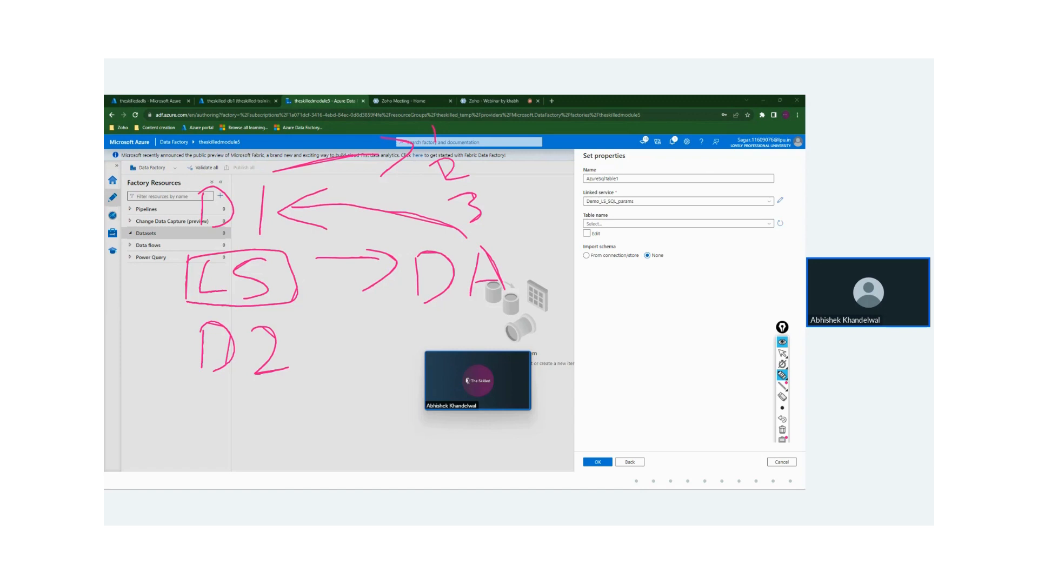
pyautogui.moveTo(513, 264)
pyautogui.mouseDown()
pyautogui.moveTo(516, 154)
pyautogui.moveTo(432, 121)
pyautogui.moveTo(468, 230)
pyautogui.moveTo(460, 140)
pyautogui.mouseUp()
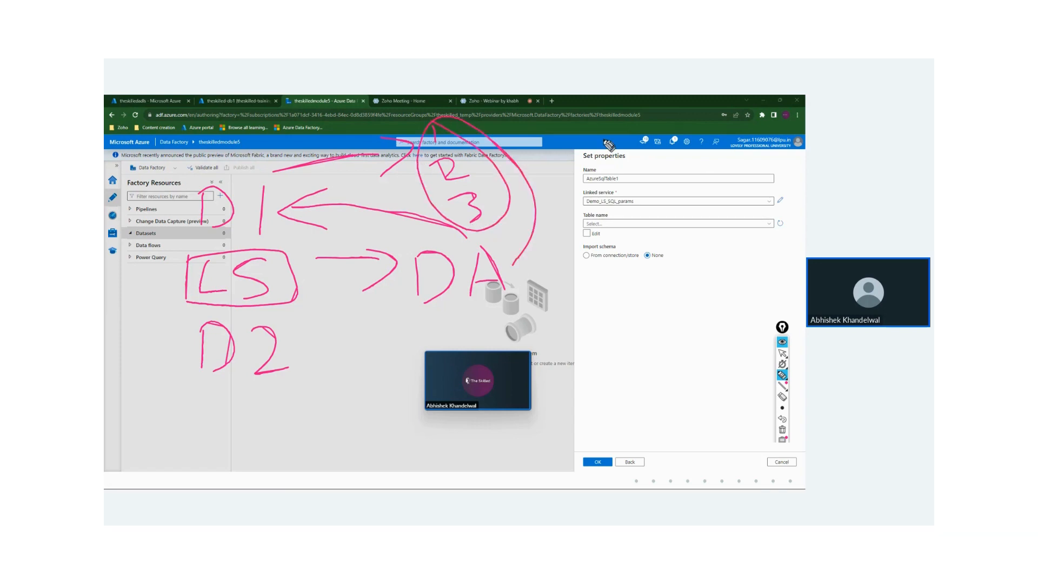
pyautogui.click(782, 353)
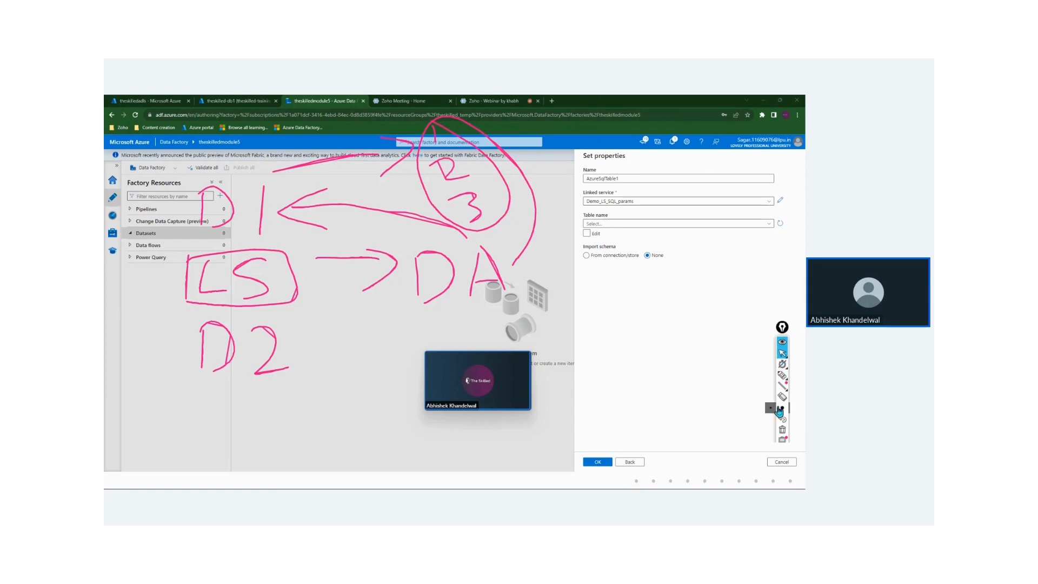
pyautogui.click(782, 430)
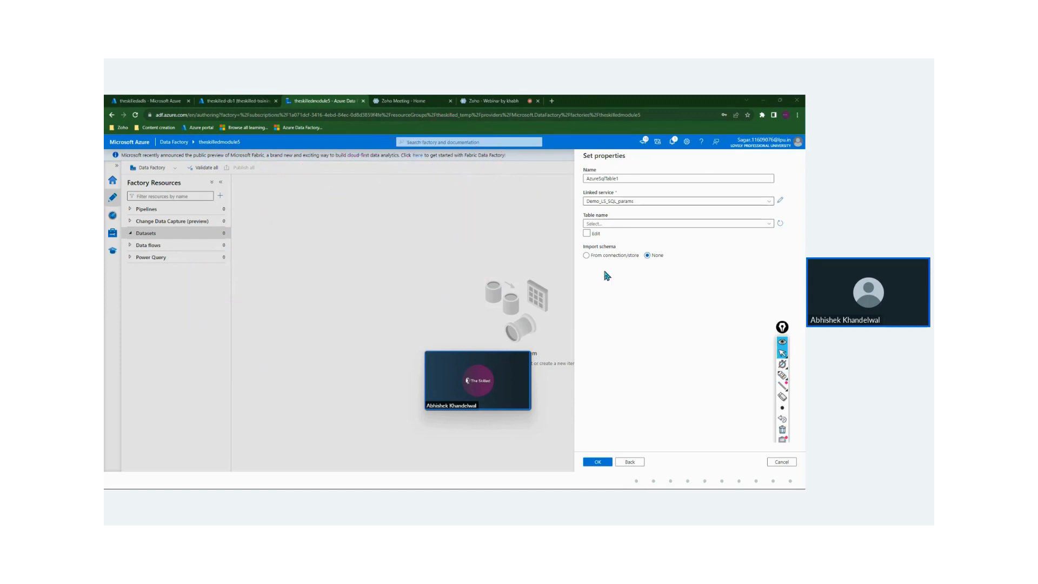
# Create the dataset with no table selected and no schema import, and move the meeting thumbnail off the connection settings.
pyautogui.click(590, 233)
pyautogui.click(589, 233)
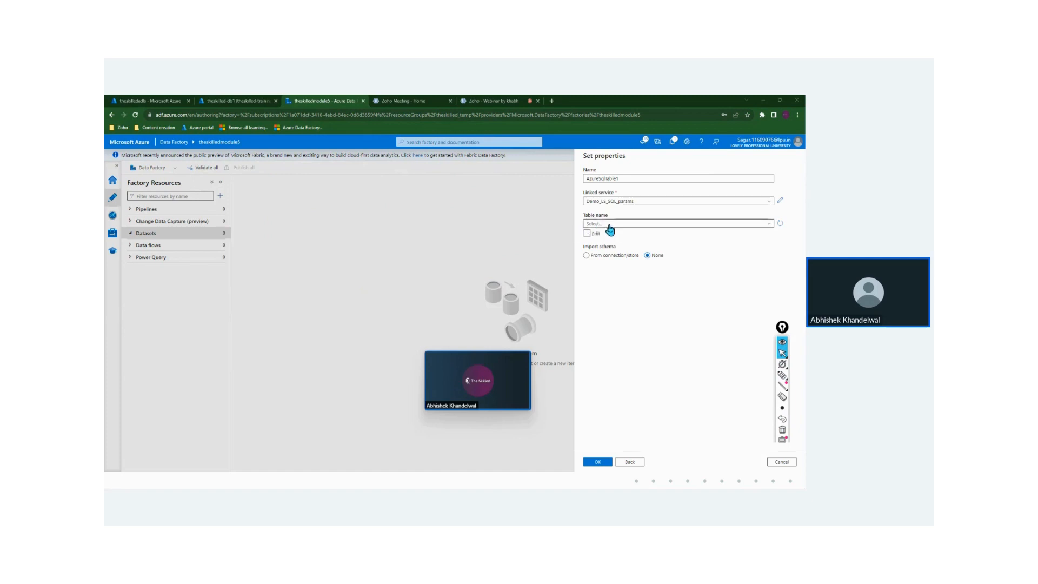
pyautogui.moveTo(581, 156); pyautogui.dragTo(632, 163)
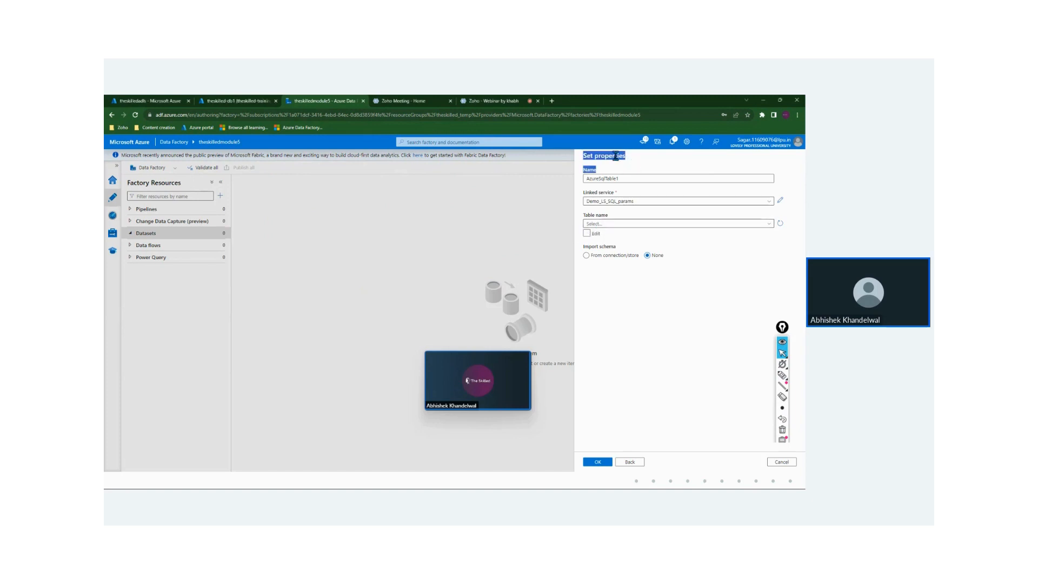
pyautogui.doubleClick(614, 156)
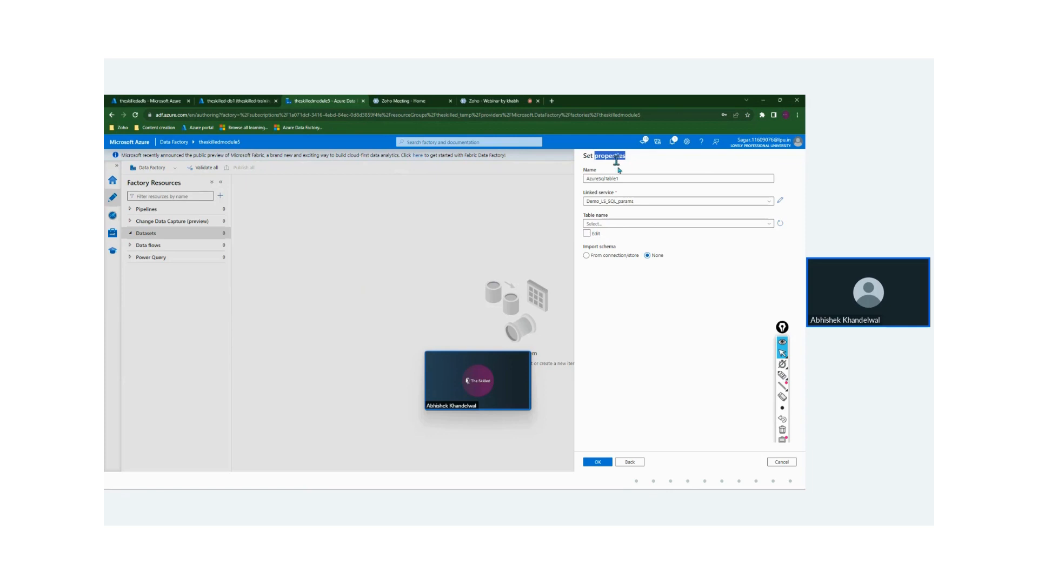
pyautogui.click(598, 463)
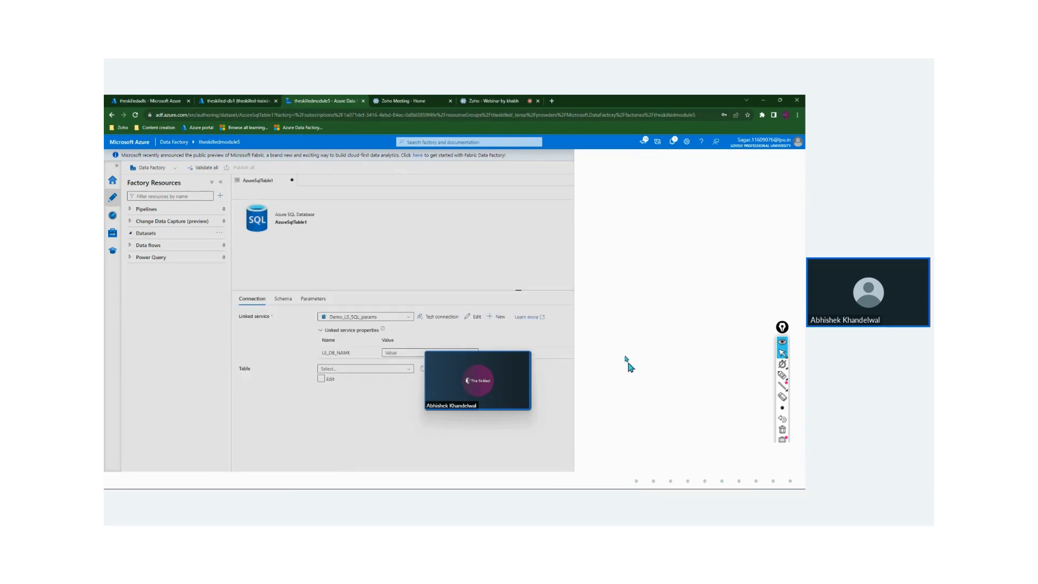
pyautogui.moveTo(466, 364); pyautogui.dragTo(619, 432)
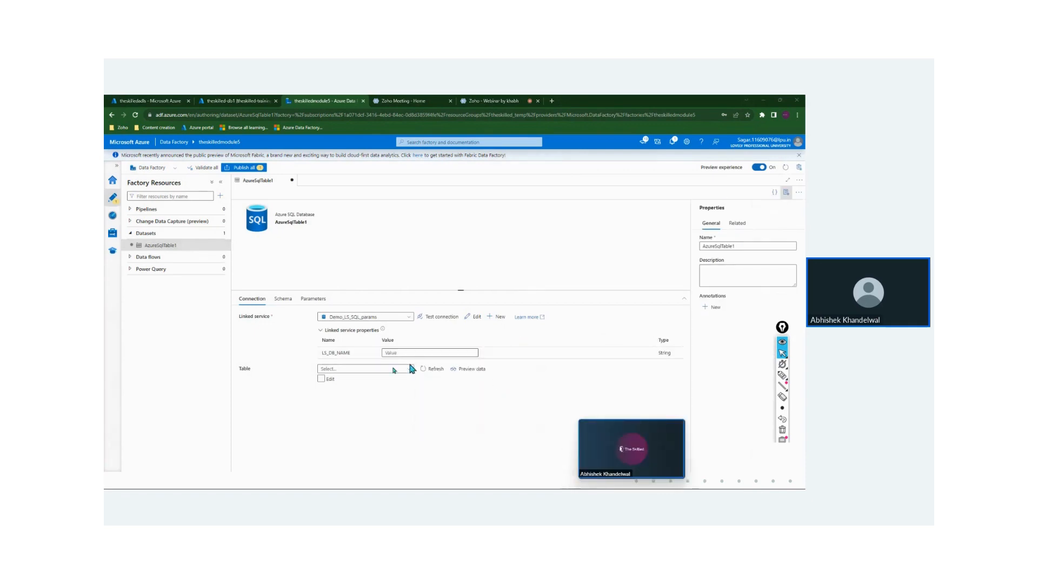
# Switch the dataset's table to manual entry and set the schema name to dbo.
pyautogui.click(322, 379)
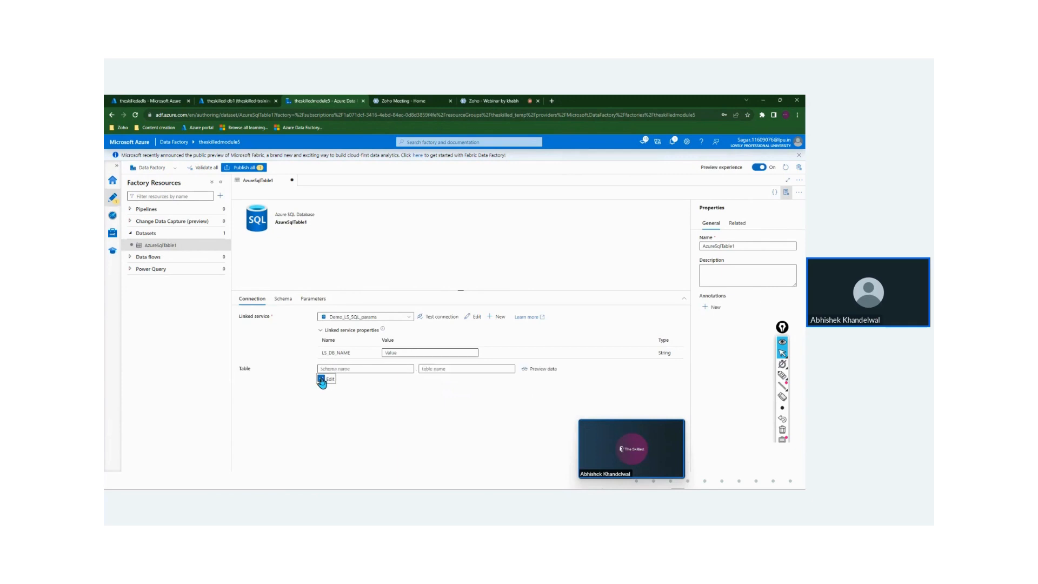
pyautogui.click(430, 368)
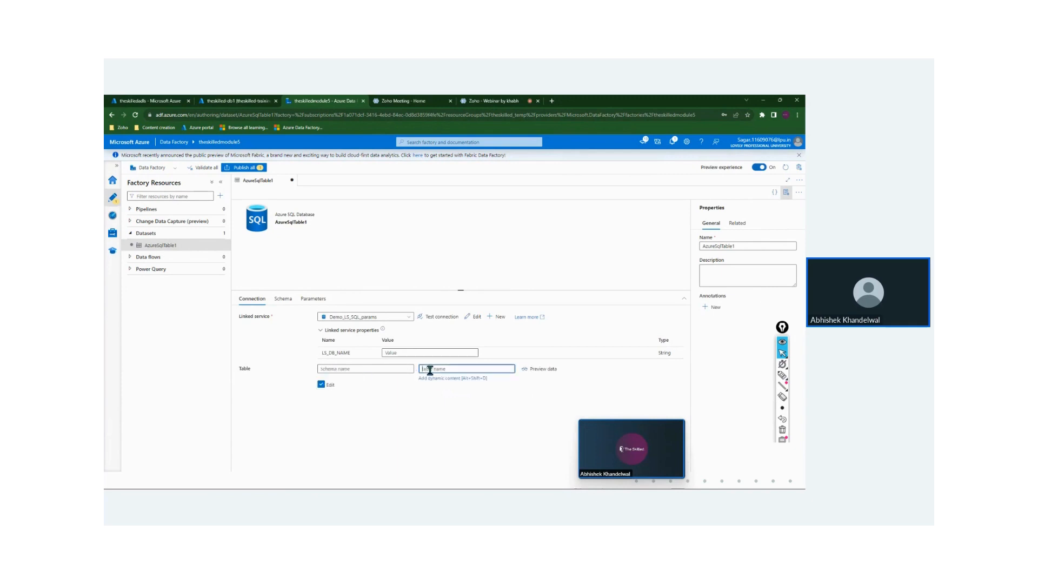
pyautogui.click(376, 368)
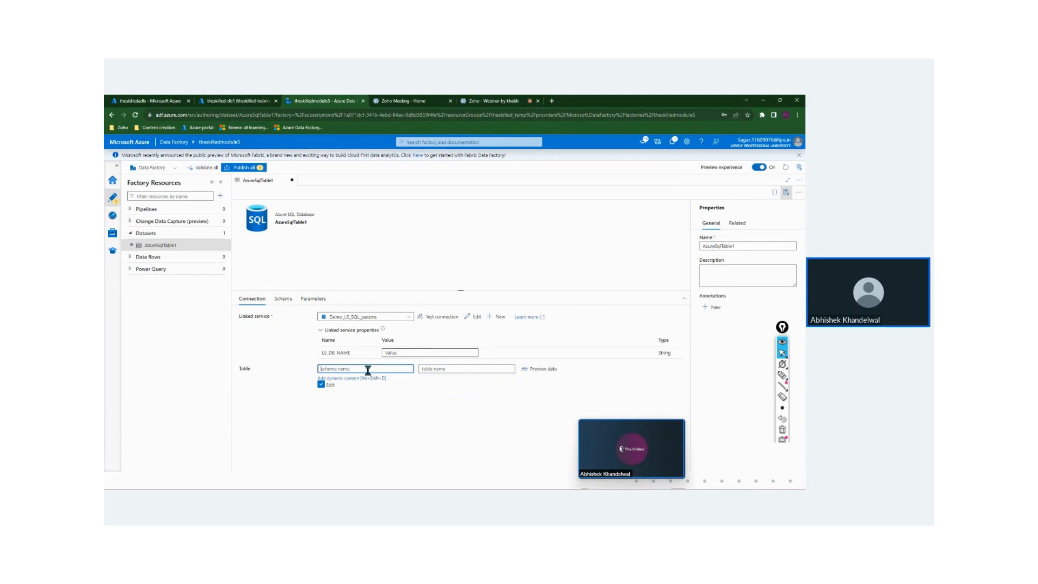
pyautogui.write('dbo')
# Create a String dataset parameter DS_Table_Name and use it as the dynamic content for the table name.
pyautogui.click(439, 370)
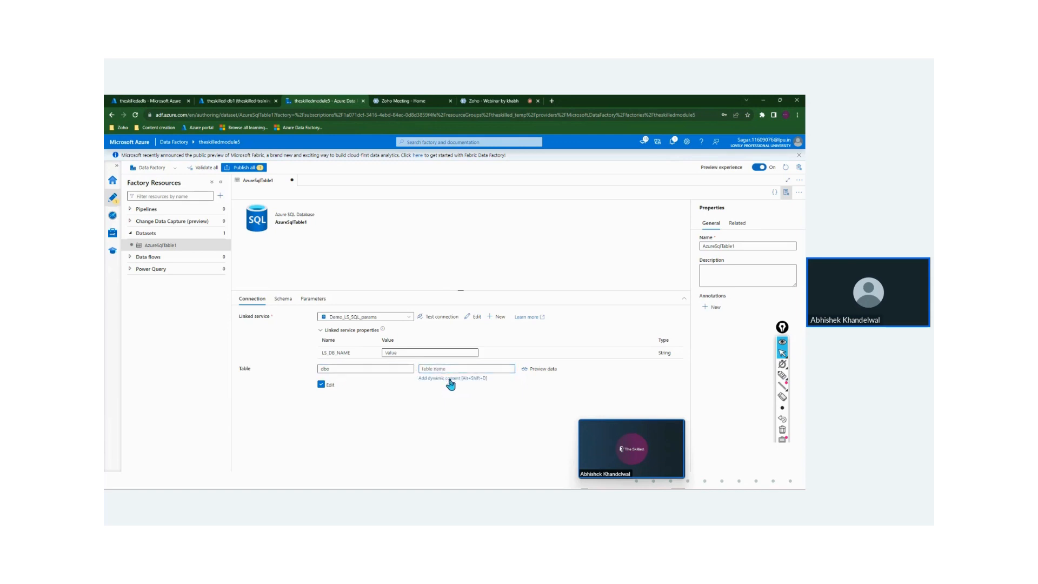
pyautogui.click(451, 380)
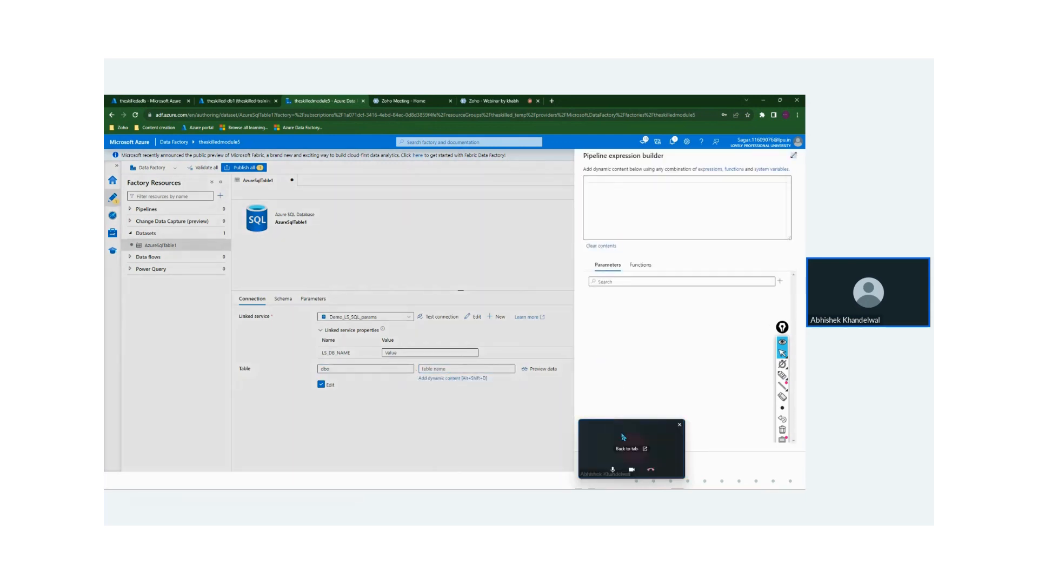
pyautogui.moveTo(618, 435); pyautogui.dragTo(454, 411)
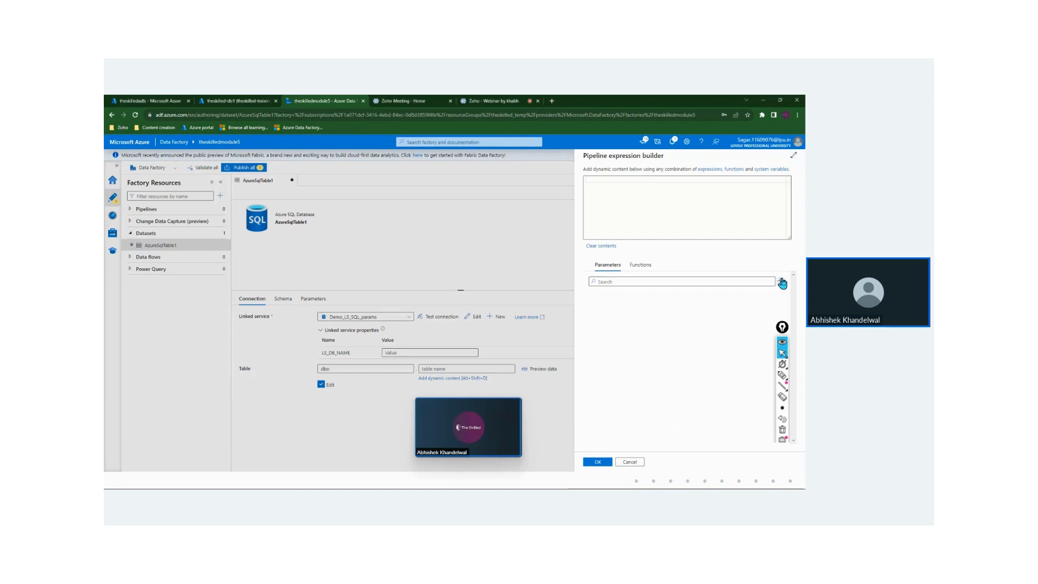
pyautogui.click(782, 283)
pyautogui.click(619, 178)
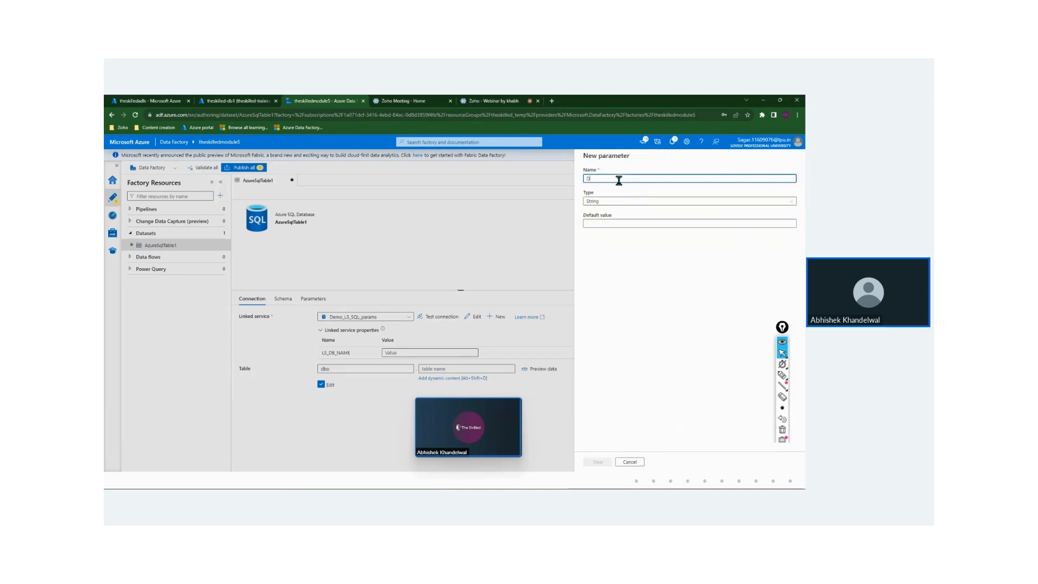
pyautogui.write('DS_Table_Name')
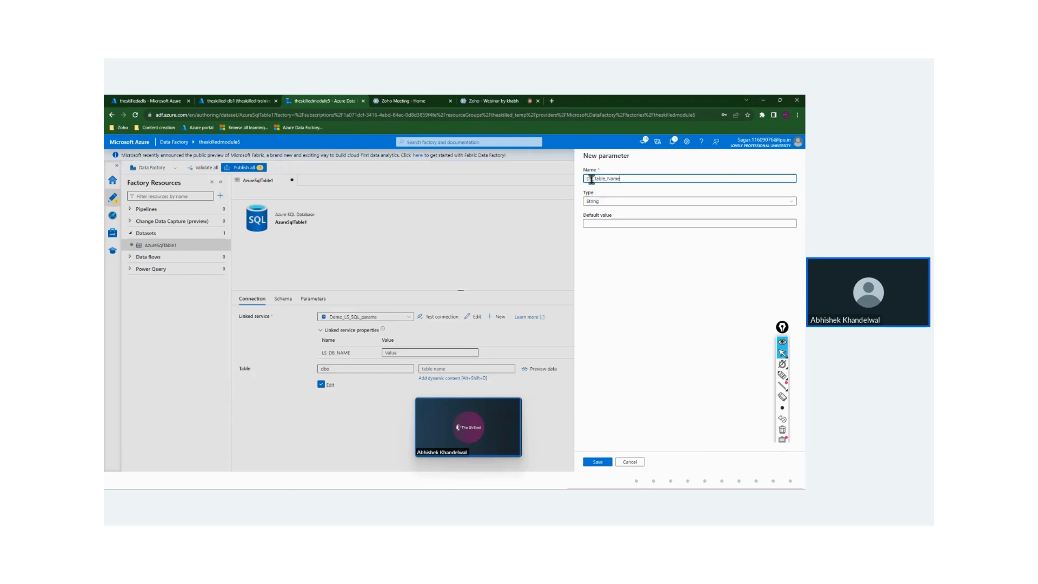
pyautogui.click(605, 462)
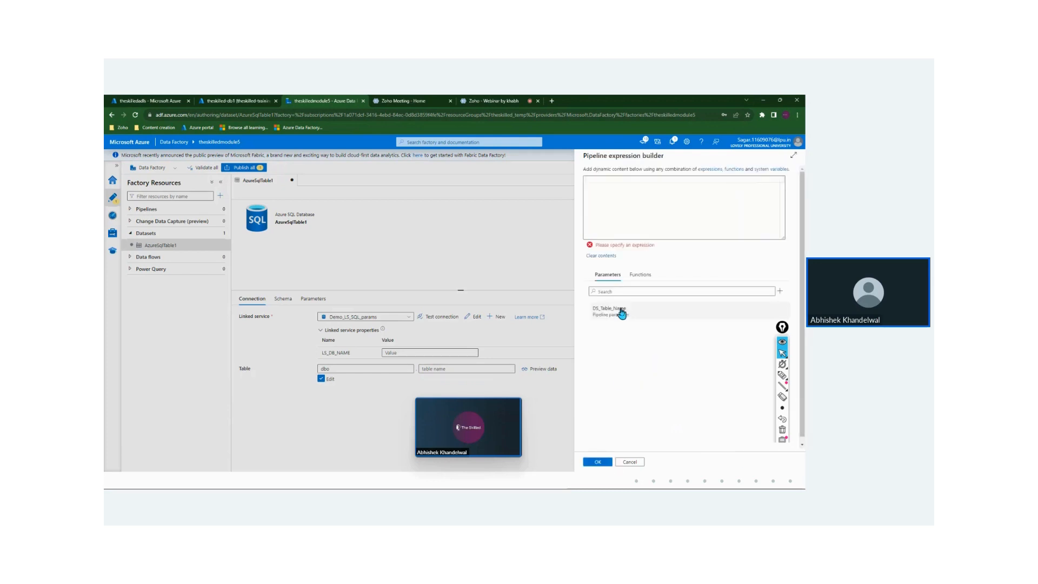
pyautogui.click(622, 313)
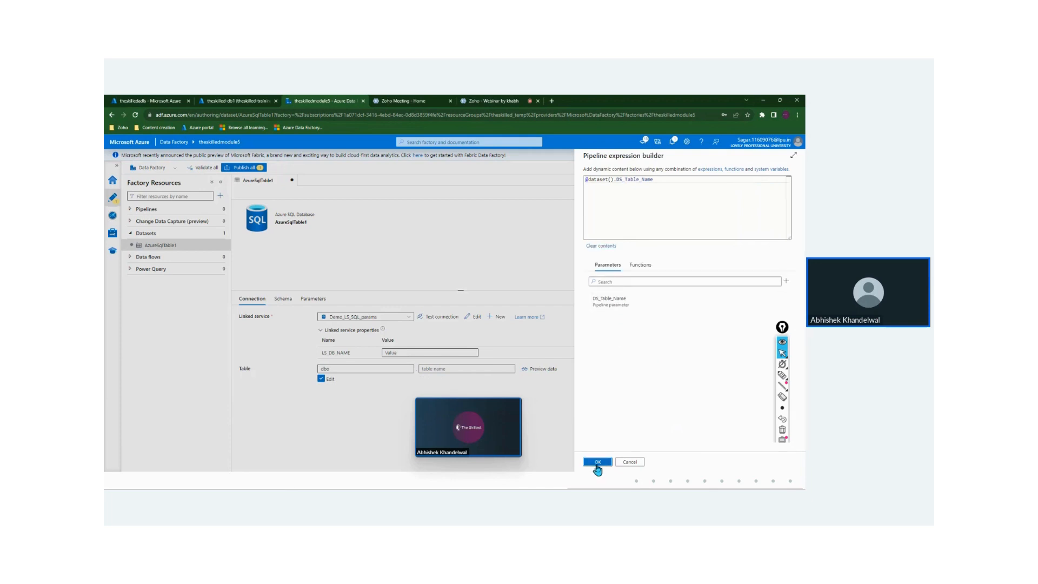
pyautogui.click(598, 462)
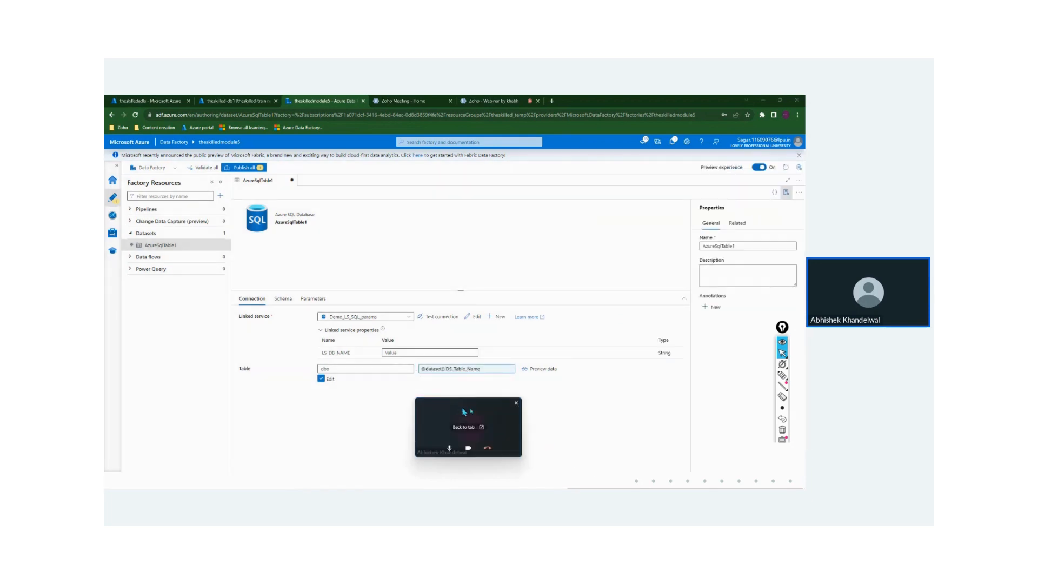
# Try to preview the dataset with DS_Table_Name set to airlines and no value for LS_DB_NAME.
pyautogui.doubleClick(348, 350)
pyautogui.click(416, 354)
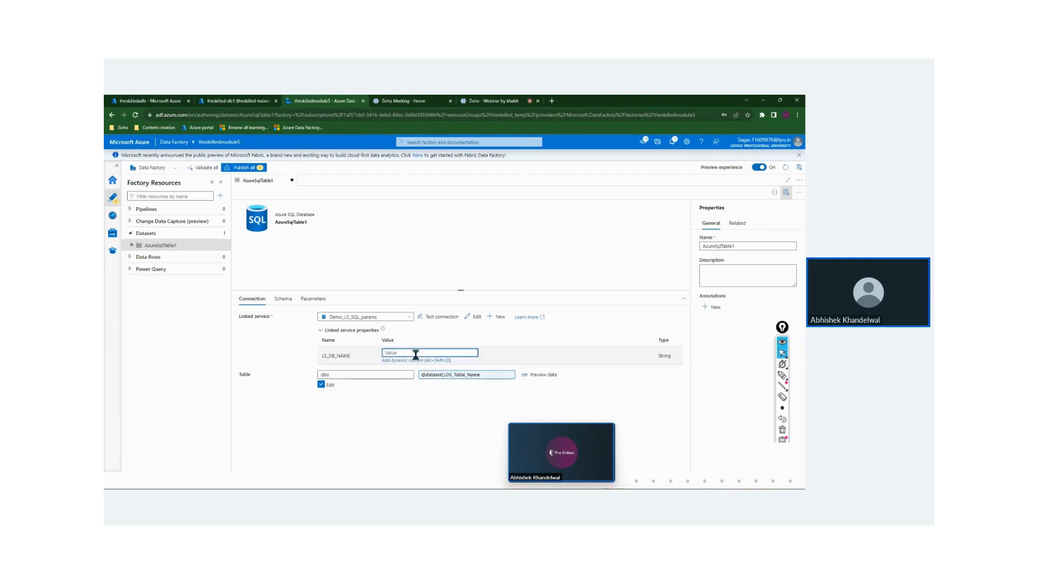
pyautogui.click(534, 378)
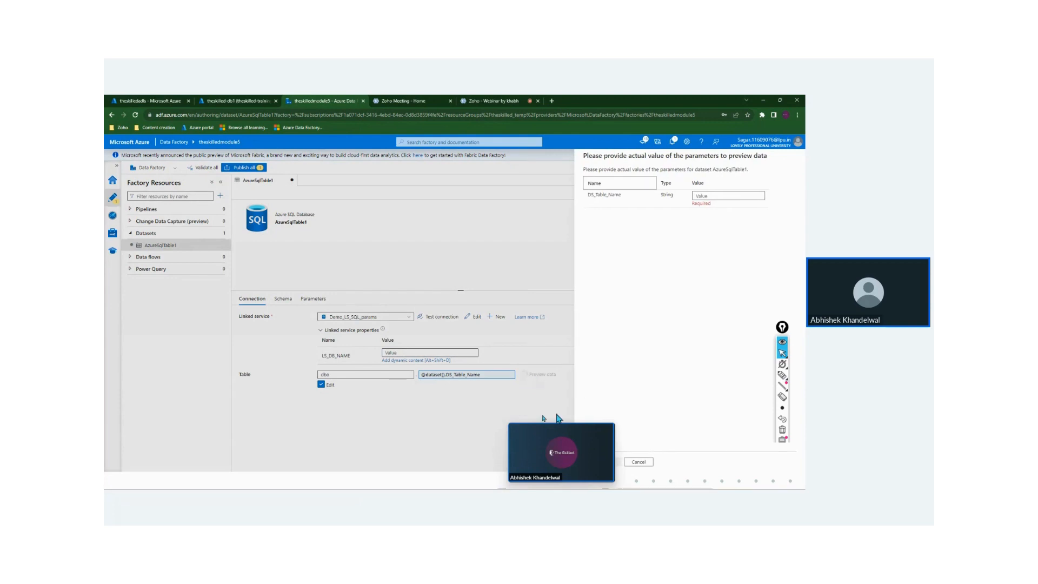
pyautogui.moveTo(541, 438); pyautogui.dragTo(423, 417)
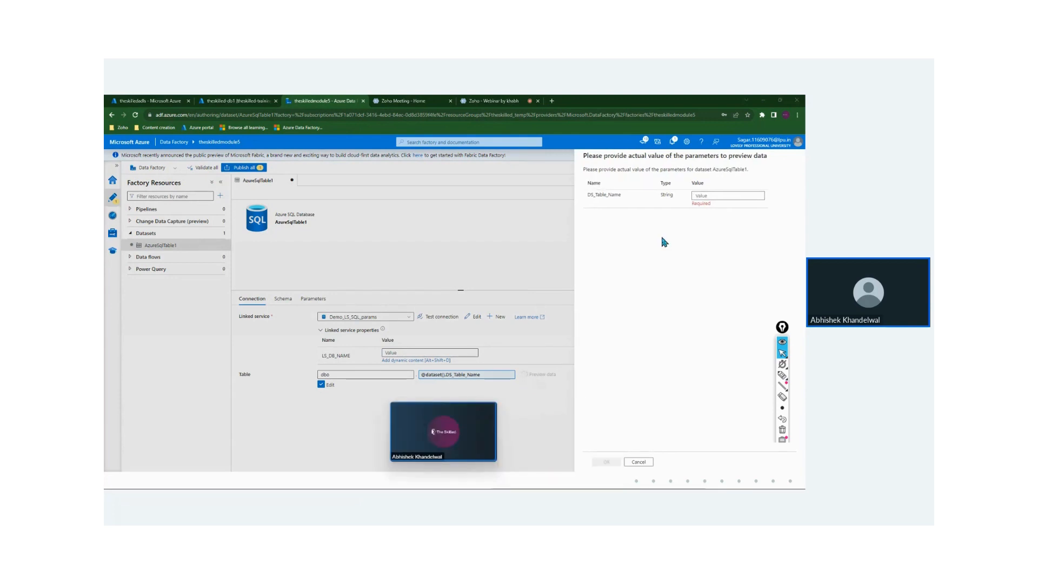
pyautogui.click(727, 194)
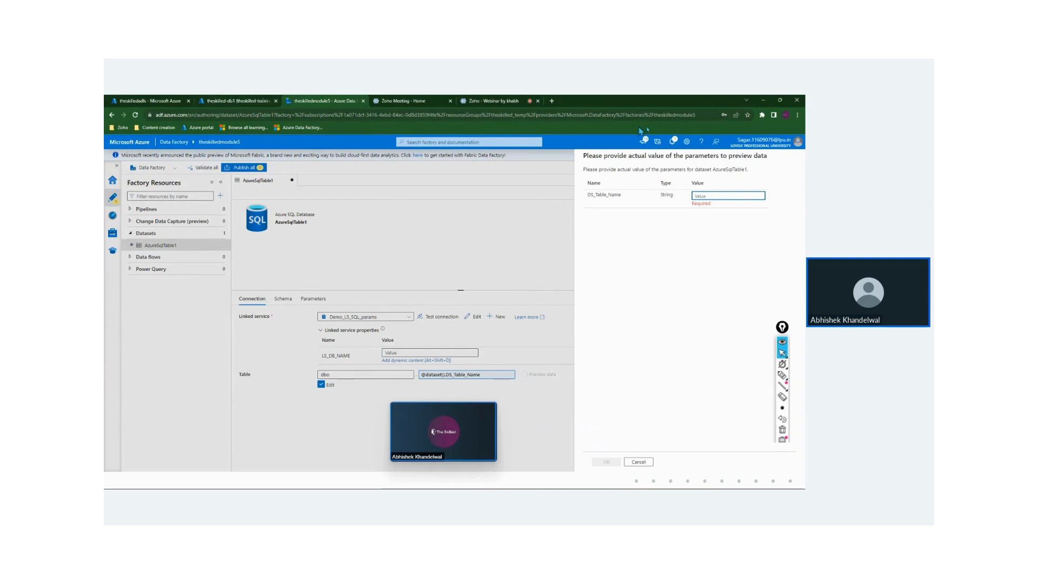
pyautogui.write('s')
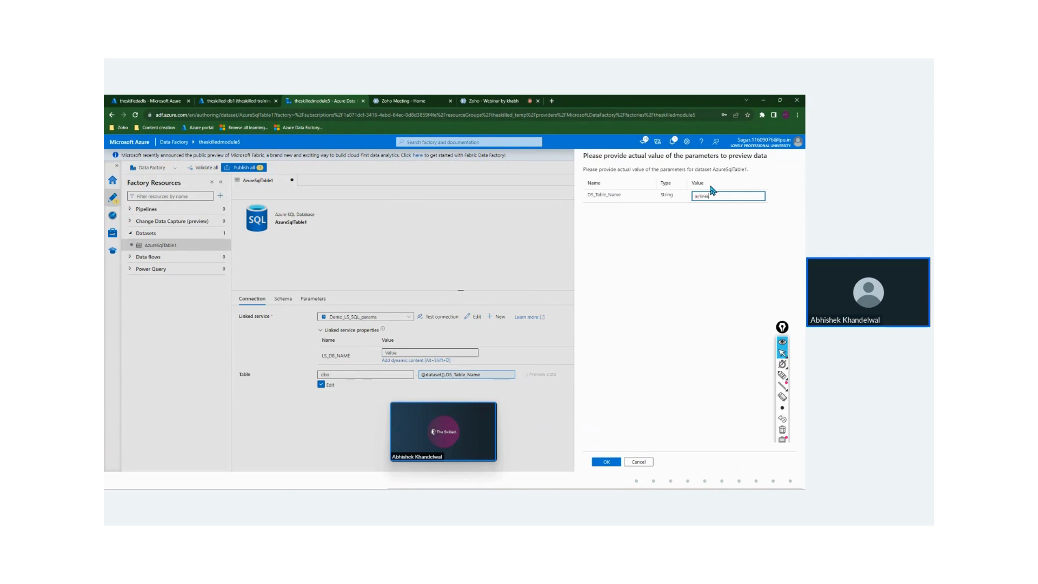
pyautogui.click(607, 462)
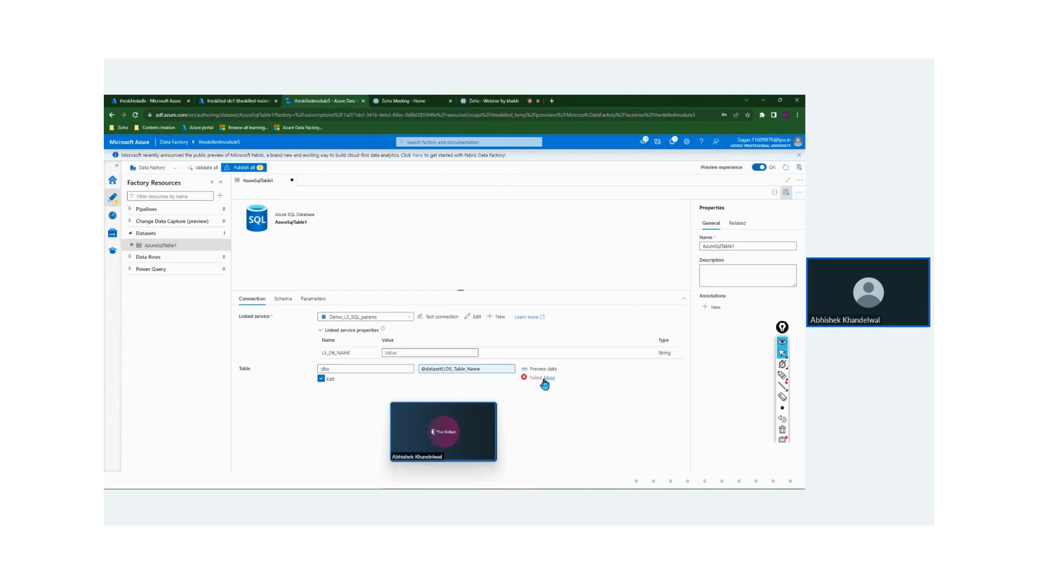
# Set the linked service property LS_DB_NAME to theskilled-db1.
pyautogui.click(431, 352)
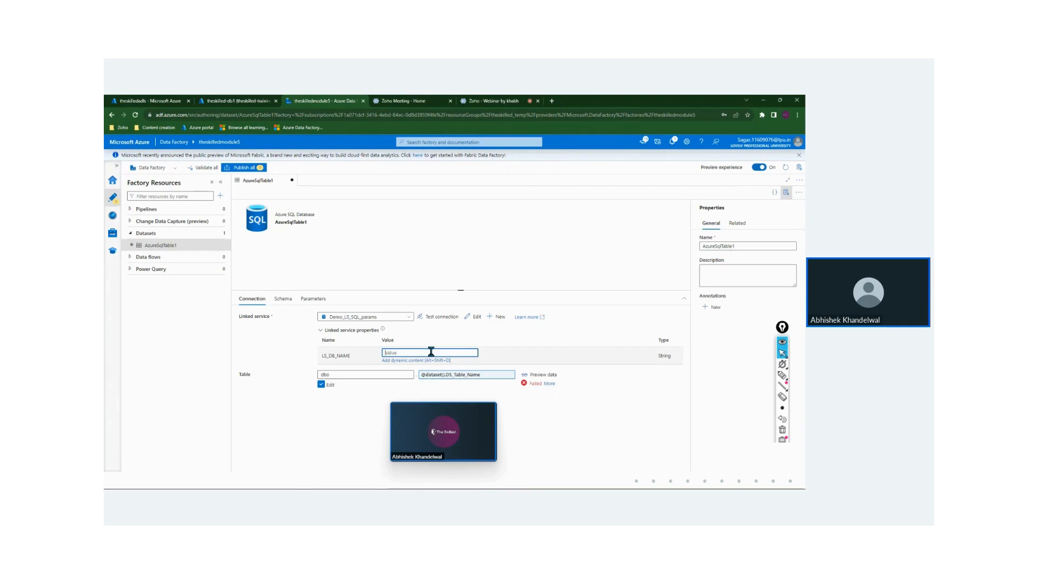
pyautogui.write('theskilled-db1')
pyautogui.moveTo(431, 352); pyautogui.dragTo(364, 342)
# Preview the airlines table's data from theskilled-db1 and close the preview.
pyautogui.click(528, 375)
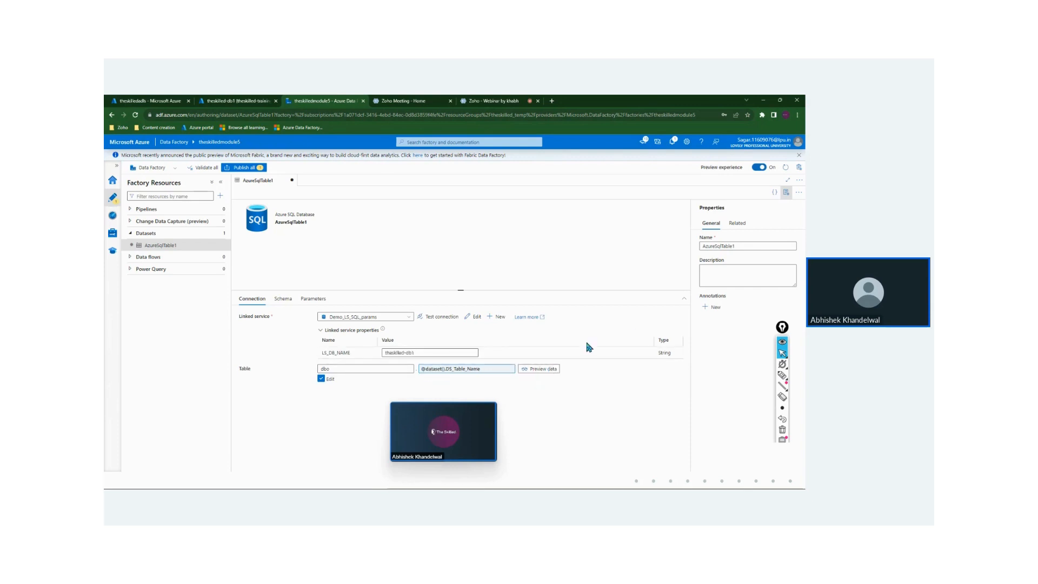
pyautogui.click(540, 372)
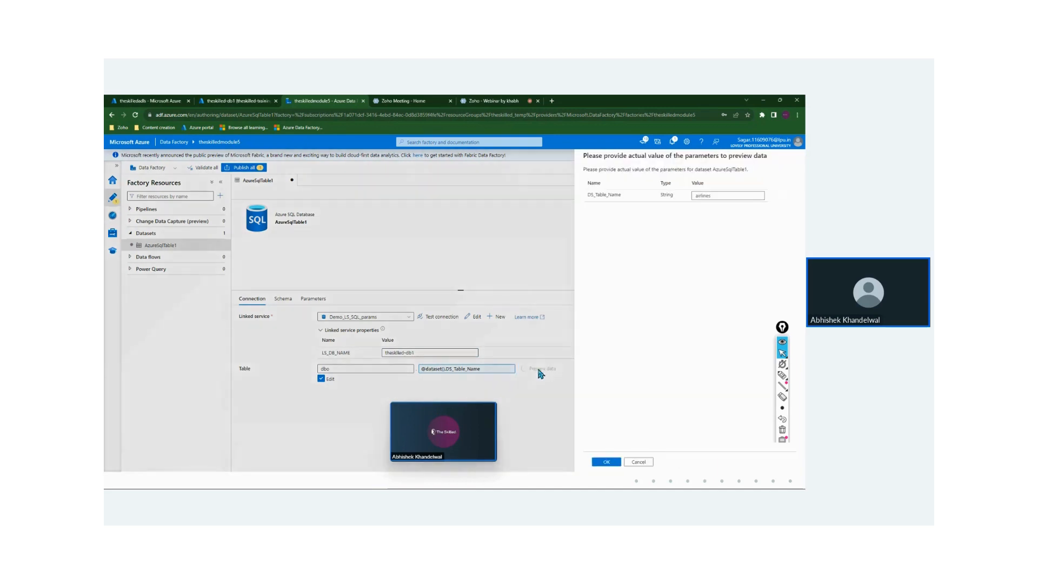
pyautogui.click(607, 463)
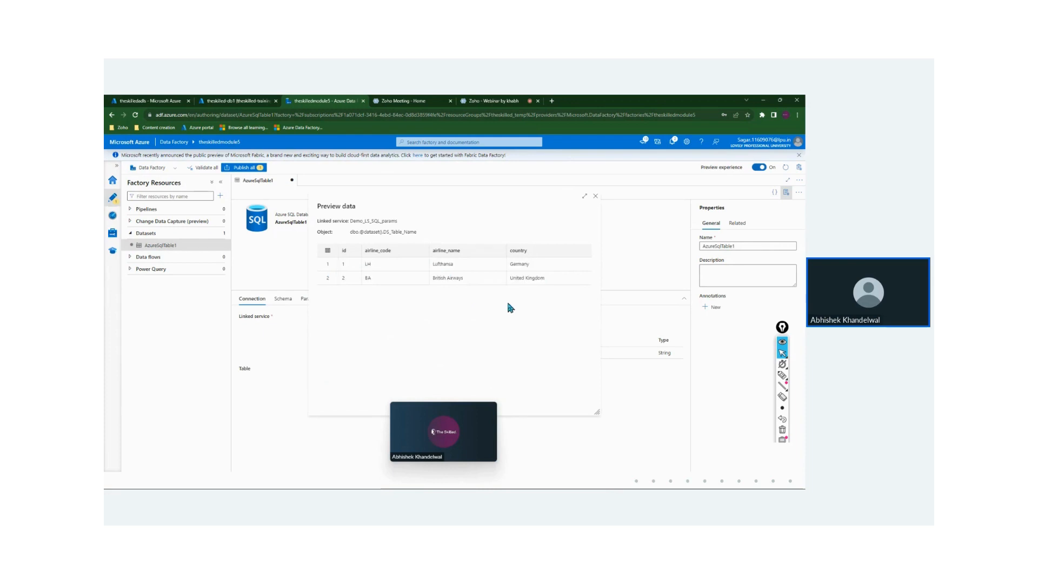
pyautogui.click(595, 196)
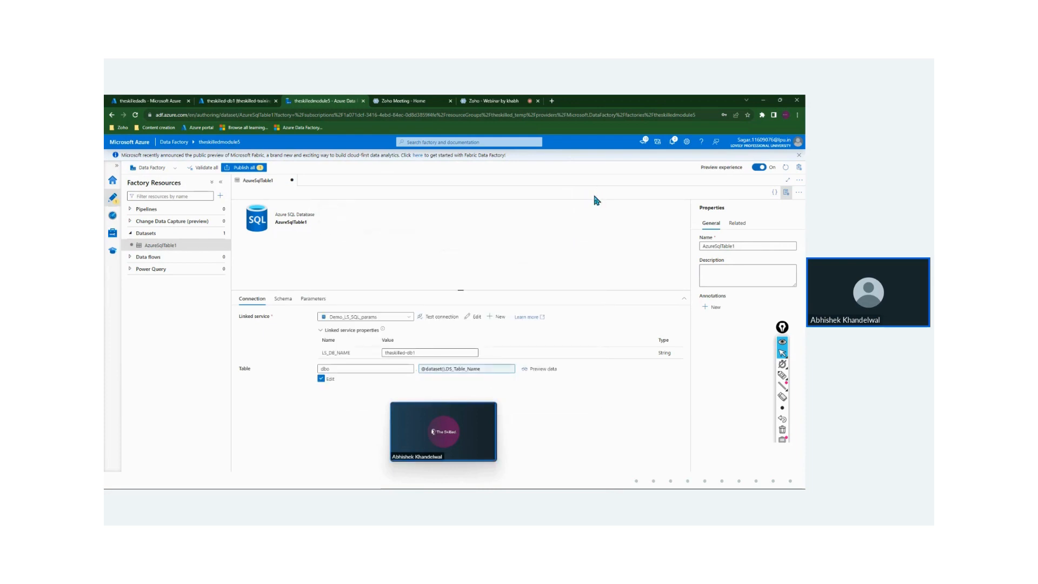
# Preview the dataset with DS_Table_Name set to stocks and close the preview.
pyautogui.click(544, 370)
pyautogui.doubleClick(726, 196)
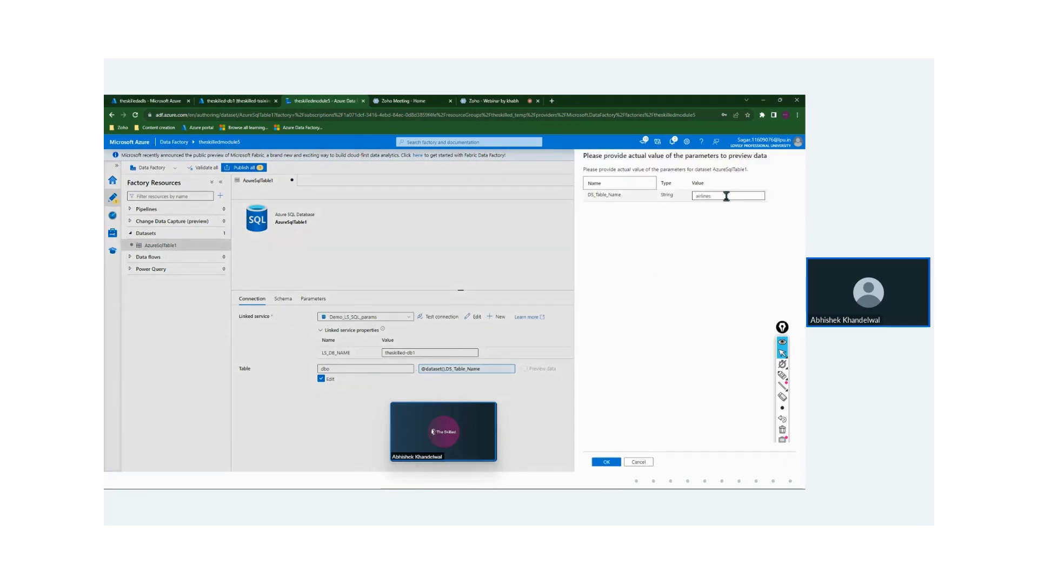
pyautogui.write('stocks')
pyautogui.click(606, 463)
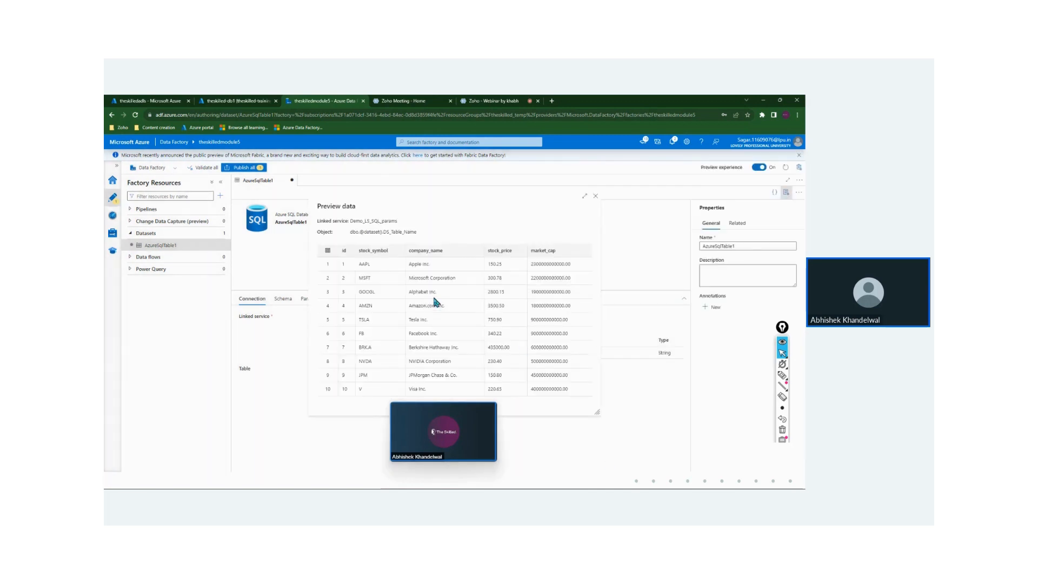
pyautogui.click(595, 197)
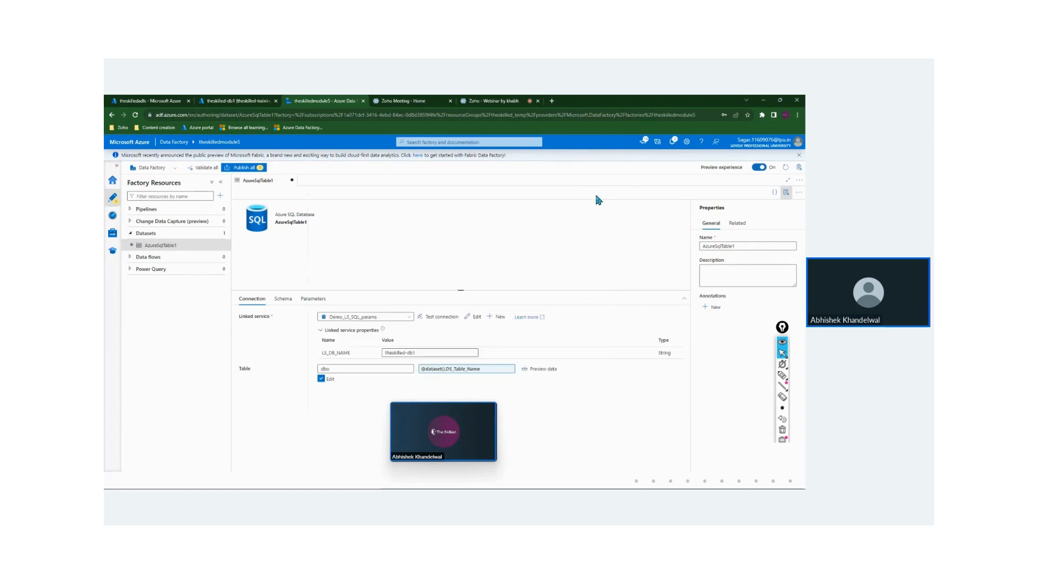
pyautogui.moveTo(286, 214)
pyautogui.mouseDown()
pyautogui.moveTo(307, 234)
pyautogui.moveTo(296, 224)
pyautogui.mouseUp()
pyautogui.click(295, 224)
pyautogui.moveTo(420, 353); pyautogui.dragTo(386, 353)
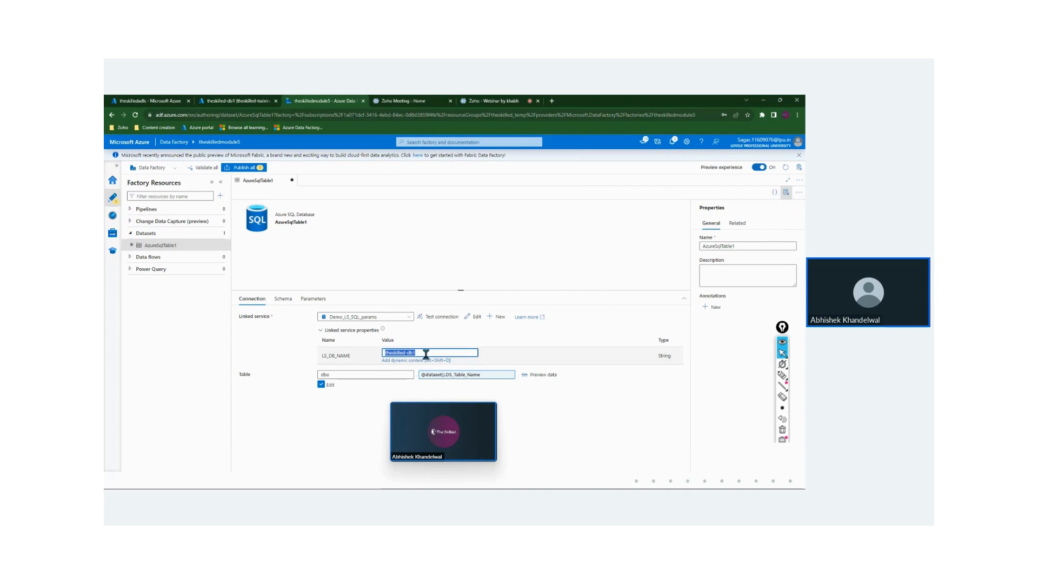
# Ink LS with a circled 1 beneath, an arrow to DA, and a circled 1 beneath DA over the screen.
pyautogui.click(783, 375)
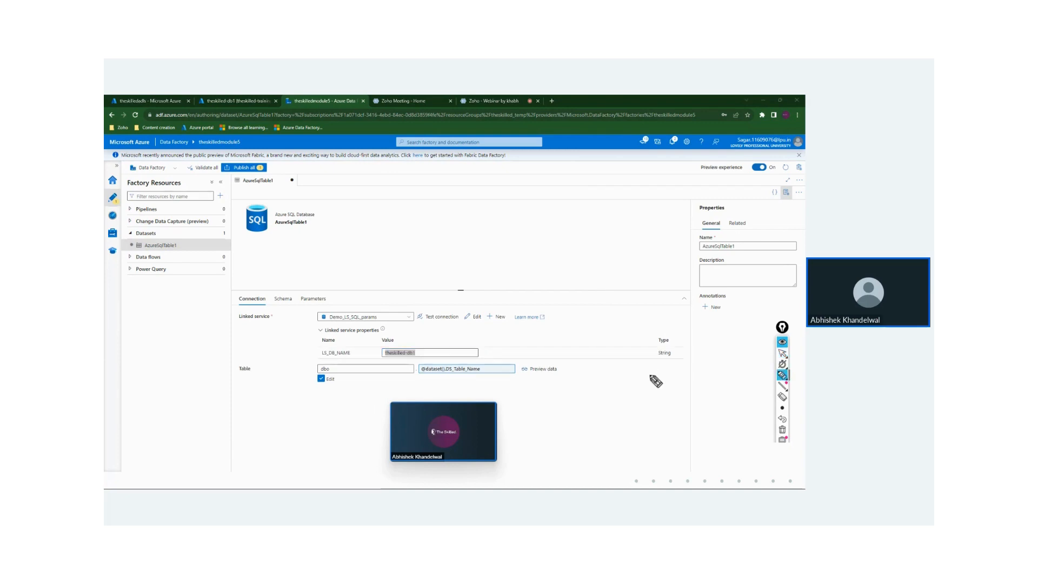
pyautogui.moveTo(180, 267)
pyautogui.mouseDown()
pyautogui.moveTo(169, 335)
pyautogui.moveTo(212, 332)
pyautogui.mouseUp()
pyautogui.moveTo(266, 266)
pyautogui.mouseDown()
pyautogui.moveTo(225, 301)
pyautogui.moveTo(243, 327)
pyautogui.moveTo(224, 384)
pyautogui.mouseUp()
pyautogui.moveTo(233, 349)
pyautogui.mouseDown()
pyautogui.moveTo(213, 403)
pyautogui.moveTo(260, 367)
pyautogui.mouseUp()
pyautogui.moveTo(319, 294)
pyautogui.mouseDown()
pyautogui.moveTo(443, 287)
pyautogui.moveTo(417, 313)
pyautogui.mouseUp()
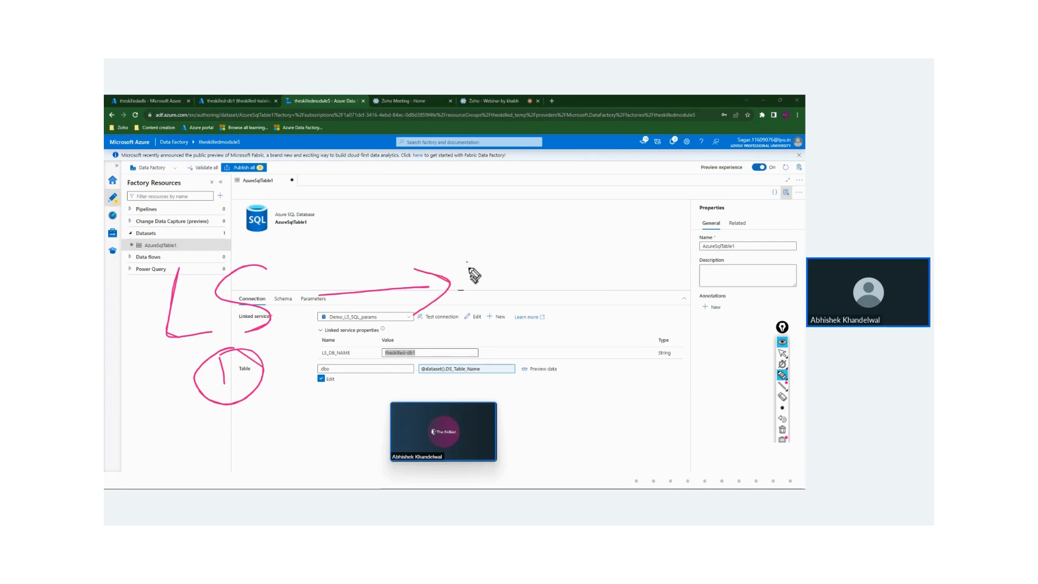
pyautogui.moveTo(468, 263); pyautogui.dragTo(479, 312)
pyautogui.moveTo(537, 253)
pyautogui.mouseDown()
pyautogui.moveTo(535, 303)
pyautogui.moveTo(573, 276)
pyautogui.mouseUp()
pyautogui.moveTo(500, 341); pyautogui.dragTo(509, 373)
pyautogui.moveTo(519, 336); pyautogui.dragTo(537, 346)
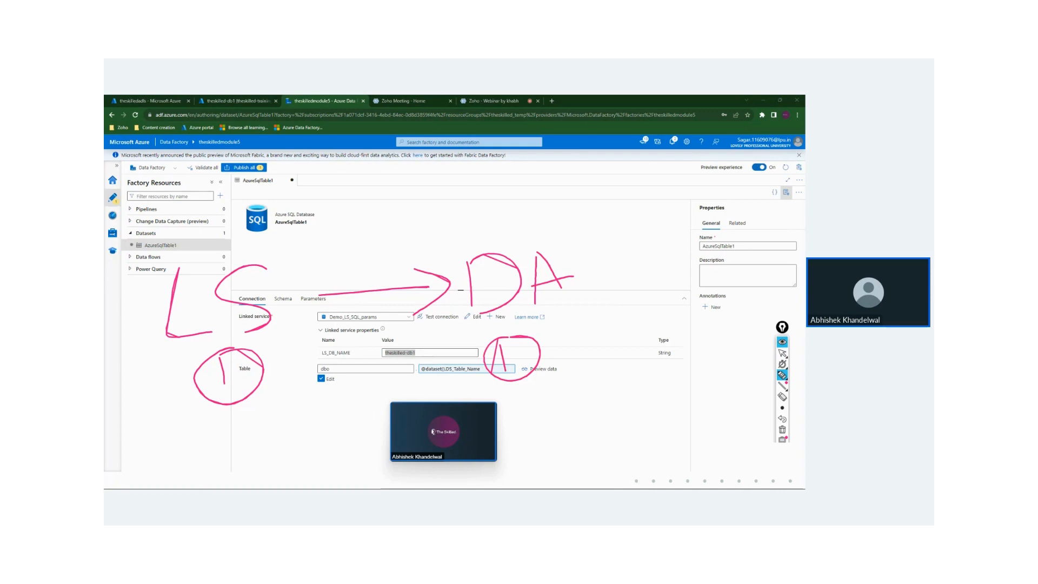
# Ink an arrow from DA back to LS's circled 1, add PI with arrows from DA and back, and undo the final oval.
pyautogui.moveTo(470, 315); pyautogui.dragTo(321, 373)
pyautogui.moveTo(294, 379); pyautogui.dragTo(311, 394)
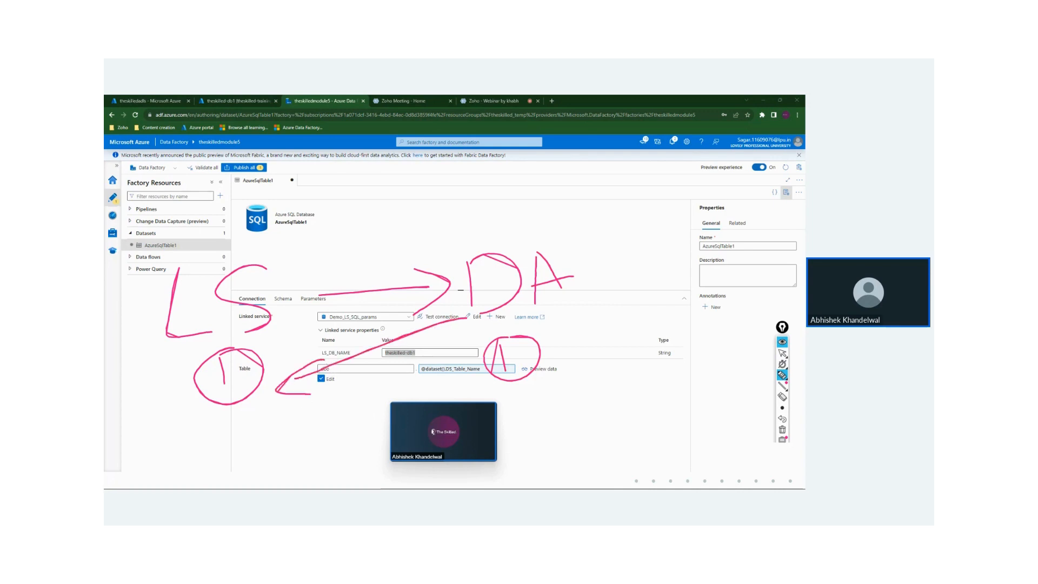
pyautogui.moveTo(598, 282)
pyautogui.mouseDown()
pyautogui.moveTo(693, 273)
pyautogui.moveTo(680, 292)
pyautogui.mouseUp()
pyautogui.moveTo(728, 242)
pyautogui.mouseDown()
pyautogui.moveTo(729, 281)
pyautogui.moveTo(734, 265)
pyautogui.moveTo(789, 240)
pyautogui.mouseUp()
pyautogui.moveTo(760, 284); pyautogui.dragTo(790, 277)
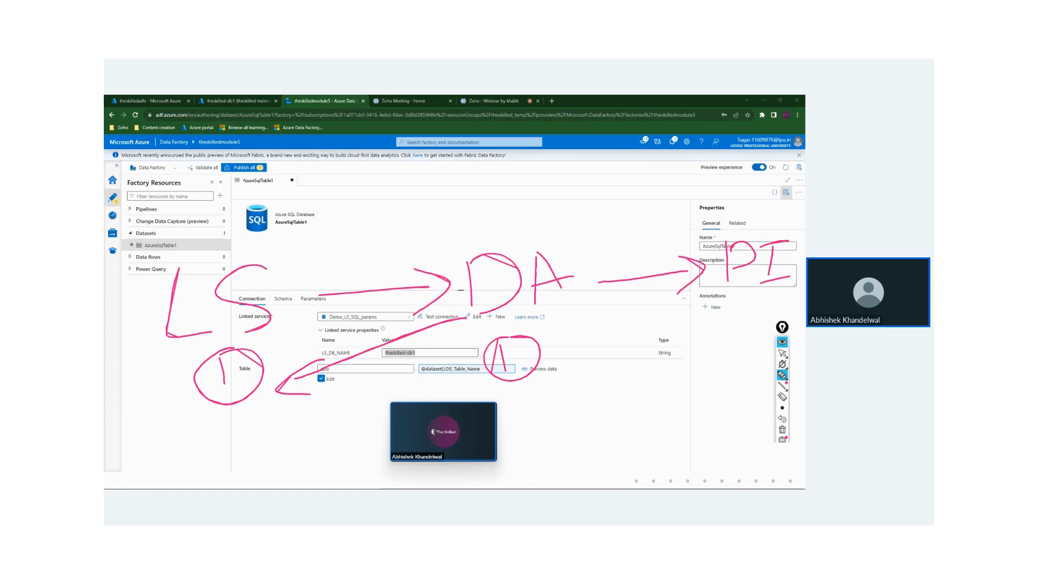
pyautogui.moveTo(730, 290)
pyautogui.mouseDown()
pyautogui.moveTo(554, 357)
pyautogui.moveTo(594, 366)
pyautogui.mouseUp()
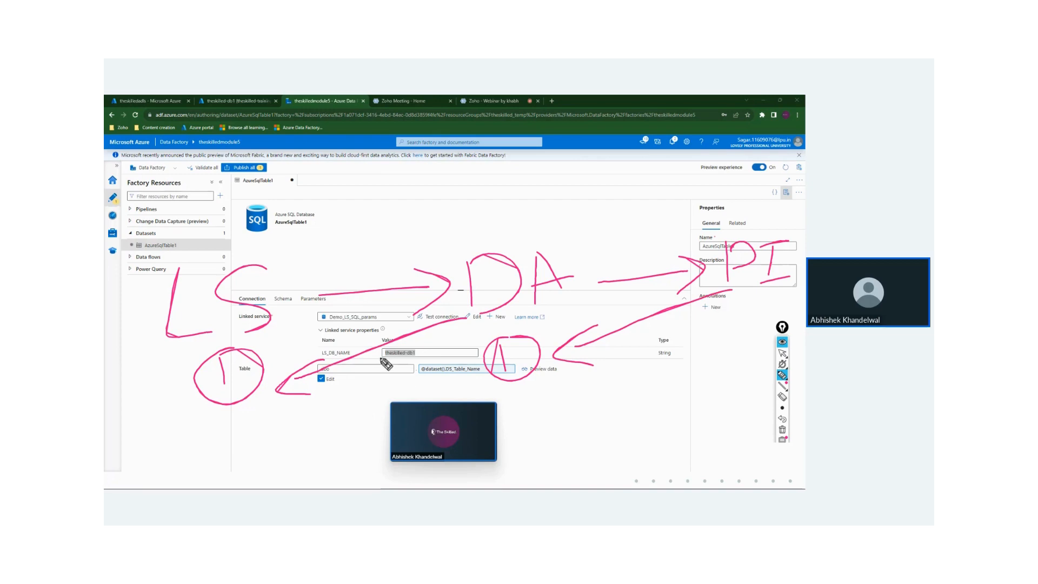
pyautogui.moveTo(439, 370)
pyautogui.mouseDown()
pyautogui.moveTo(398, 352)
pyautogui.moveTo(391, 364)
pyautogui.mouseUp()
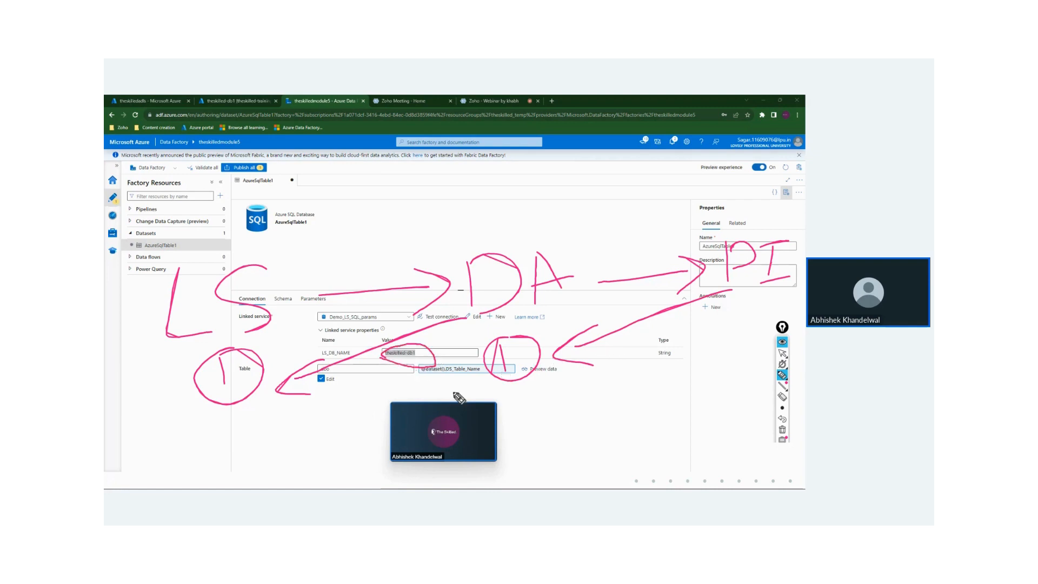
pyautogui.click(783, 419)
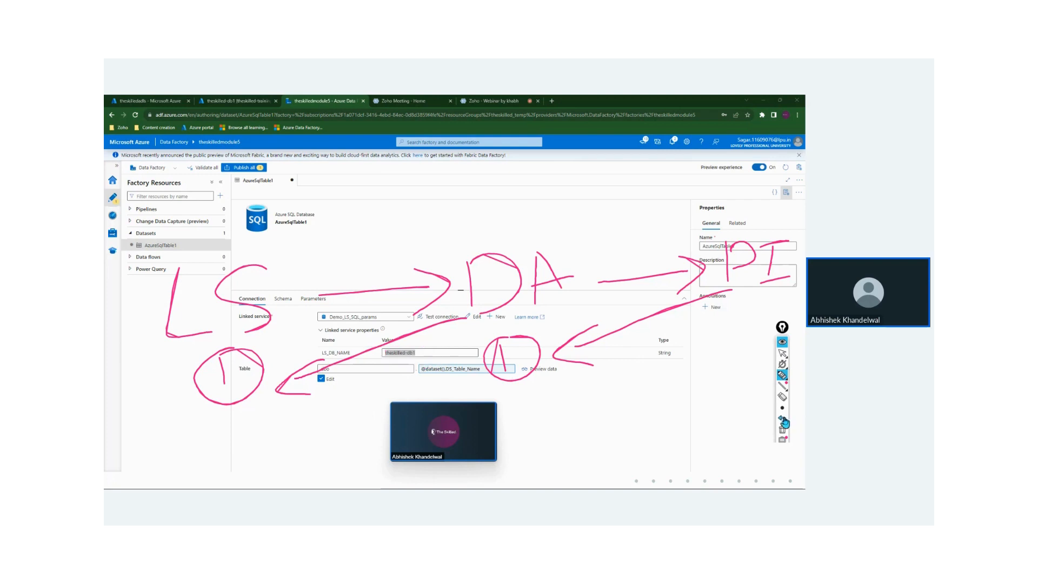
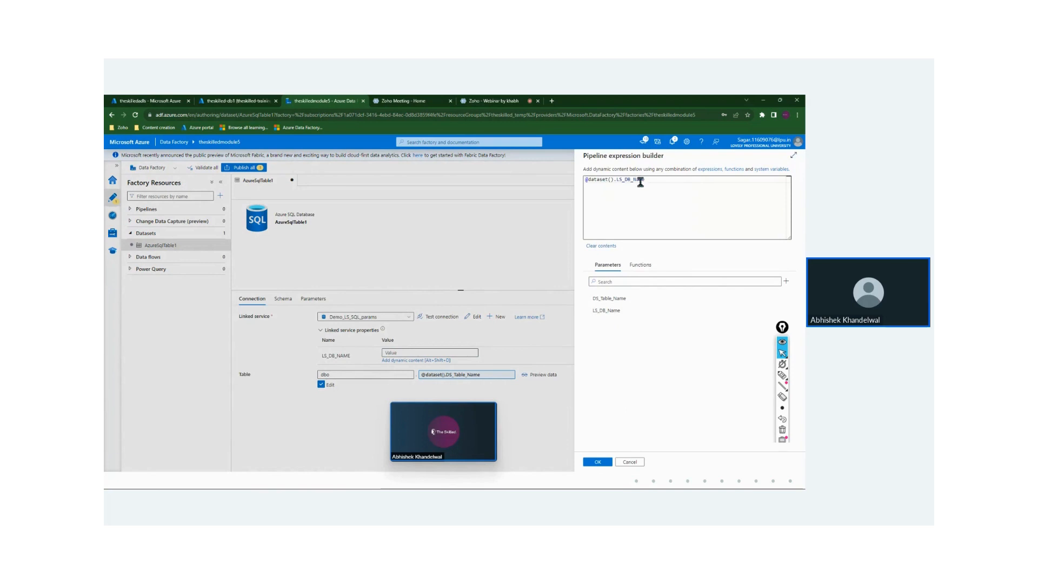
pyautogui.click(597, 463)
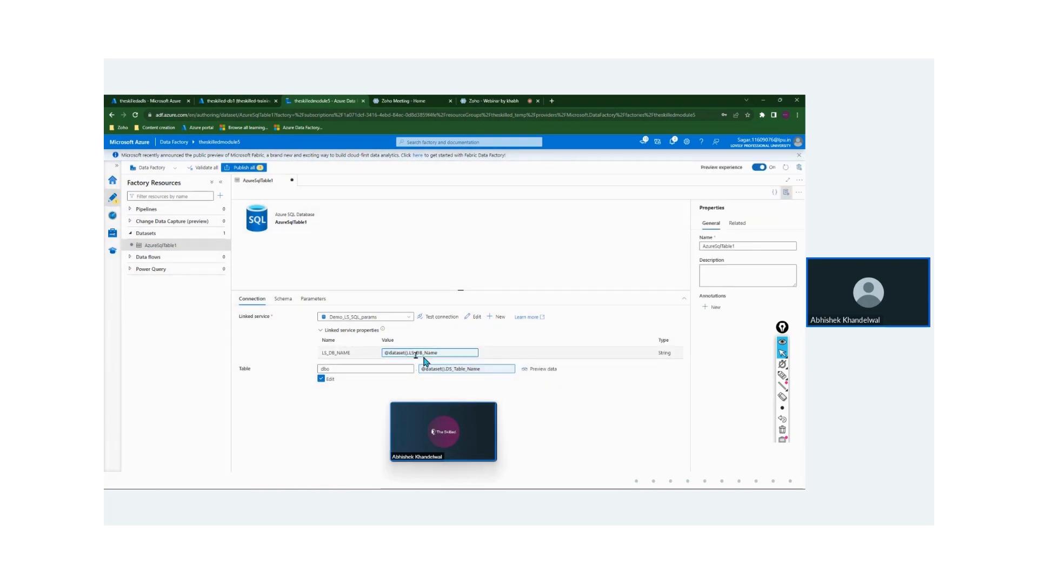
pyautogui.doubleClick(338, 352)
pyautogui.hotkey('alt', 'Tab')
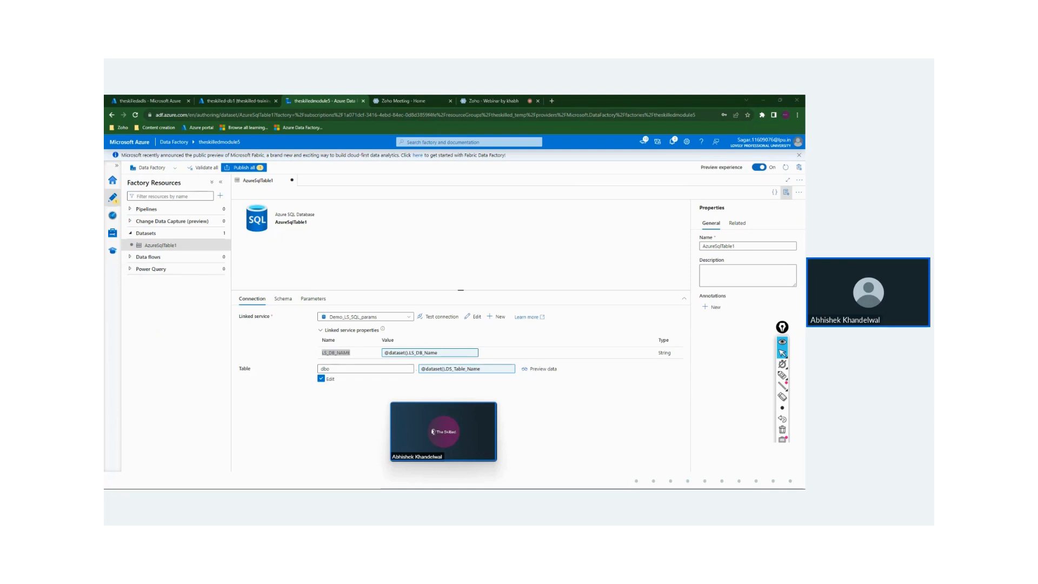
pyautogui.click(387, 395)
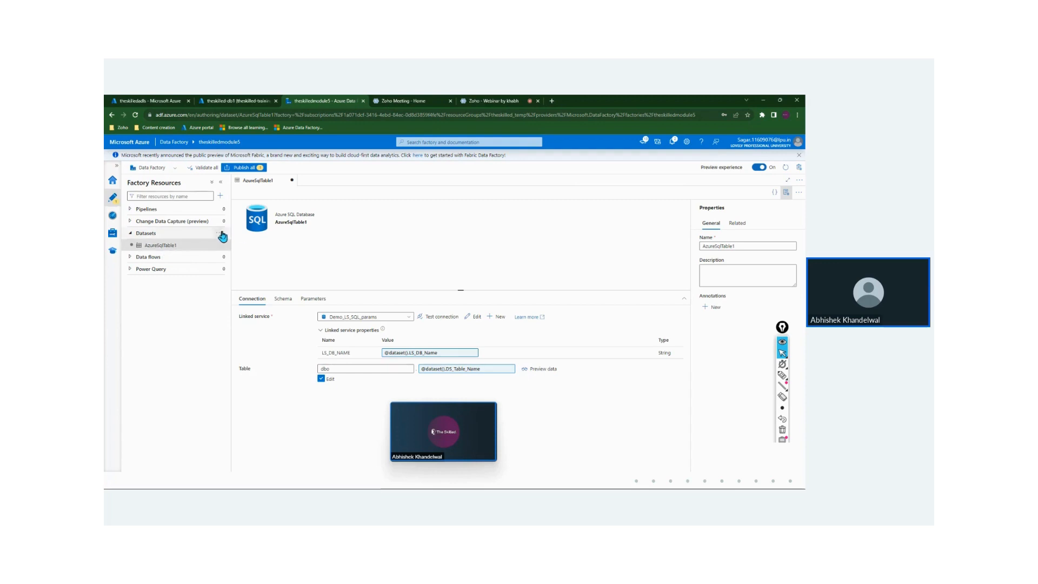
# Start a new dataset on Azure Data Lake Storage Gen2 with the DelimitedText format.
pyautogui.click(222, 234)
pyautogui.click(238, 246)
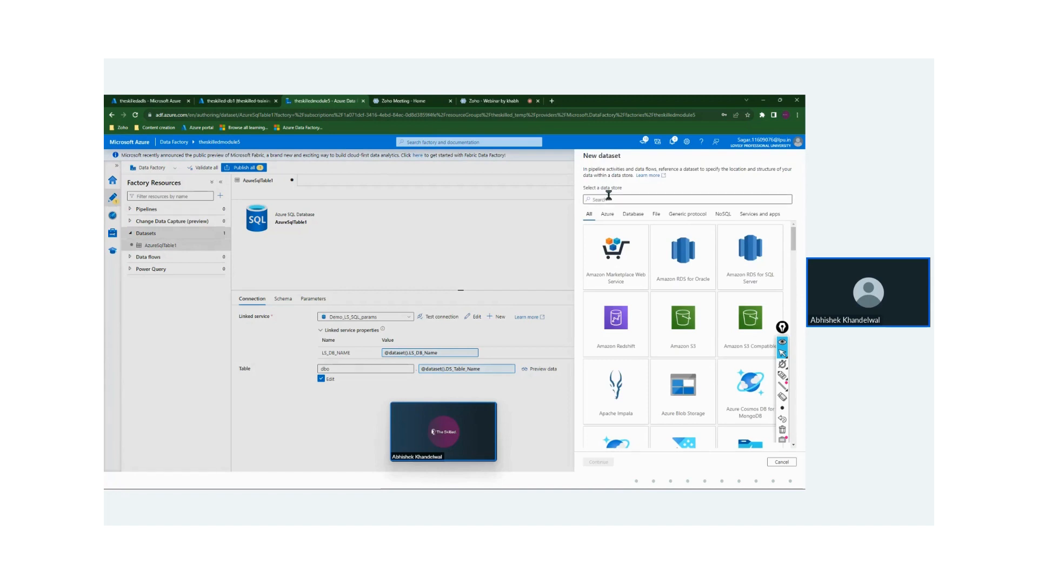
pyautogui.click(610, 200)
pyautogui.write('azure da')
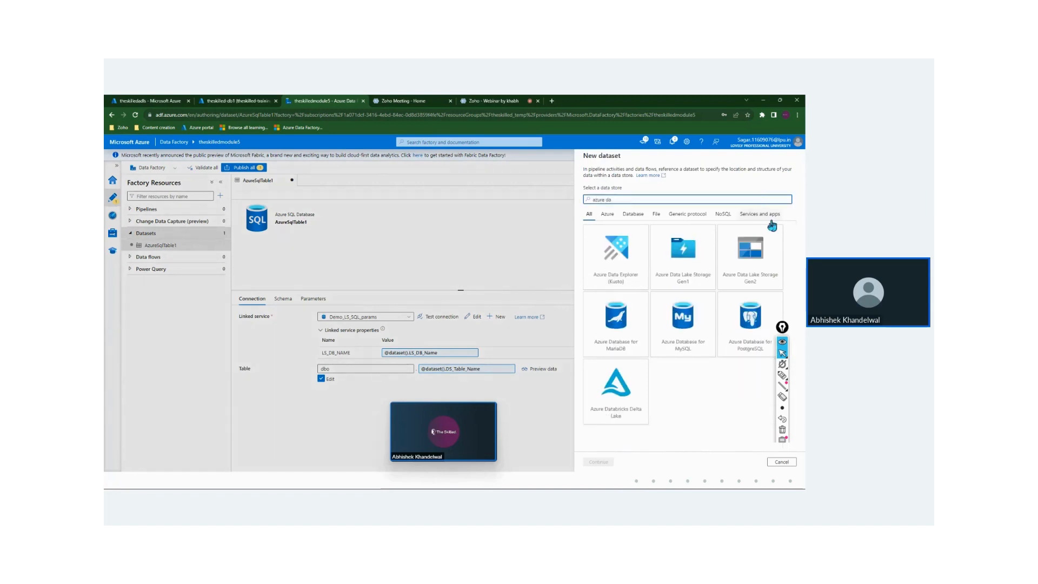
pyautogui.click(753, 246)
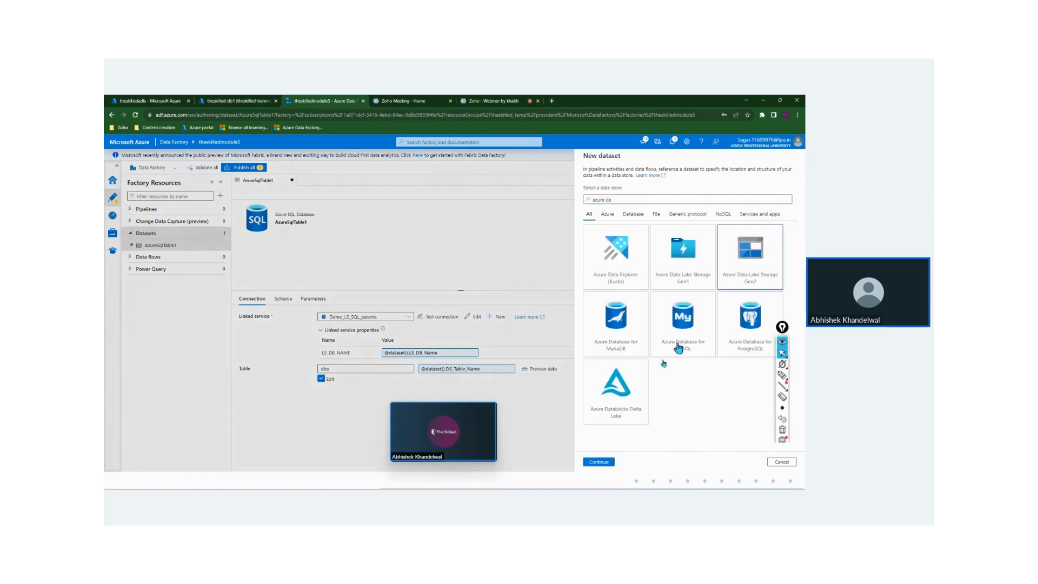
pyautogui.click(599, 462)
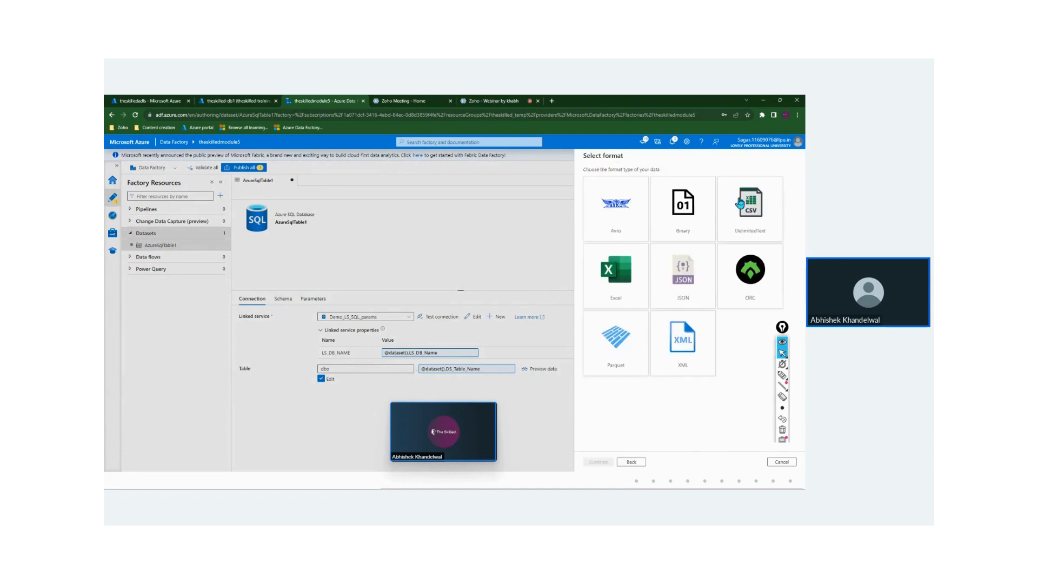
pyautogui.click(752, 208)
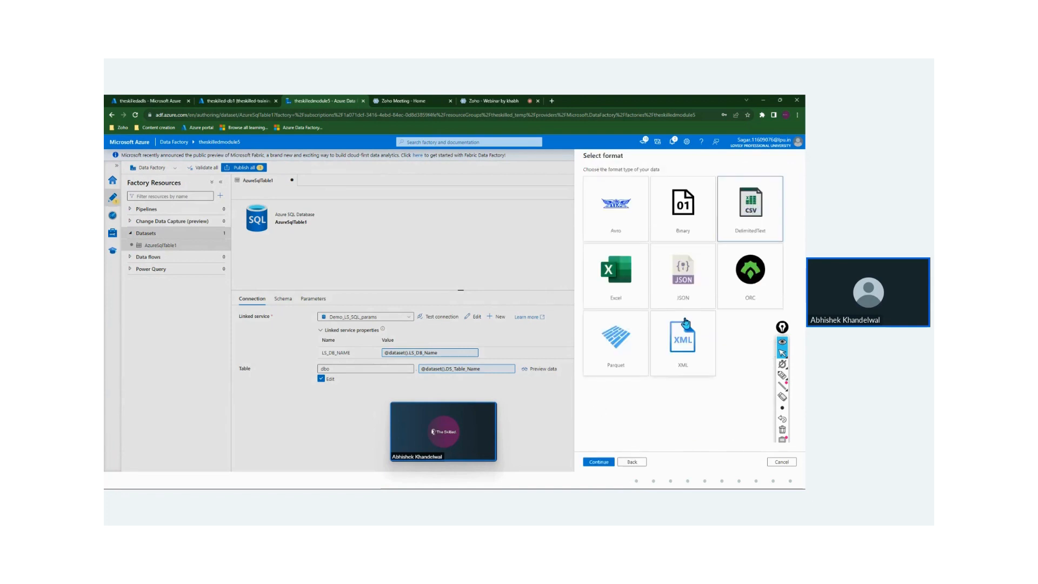
pyautogui.click(598, 462)
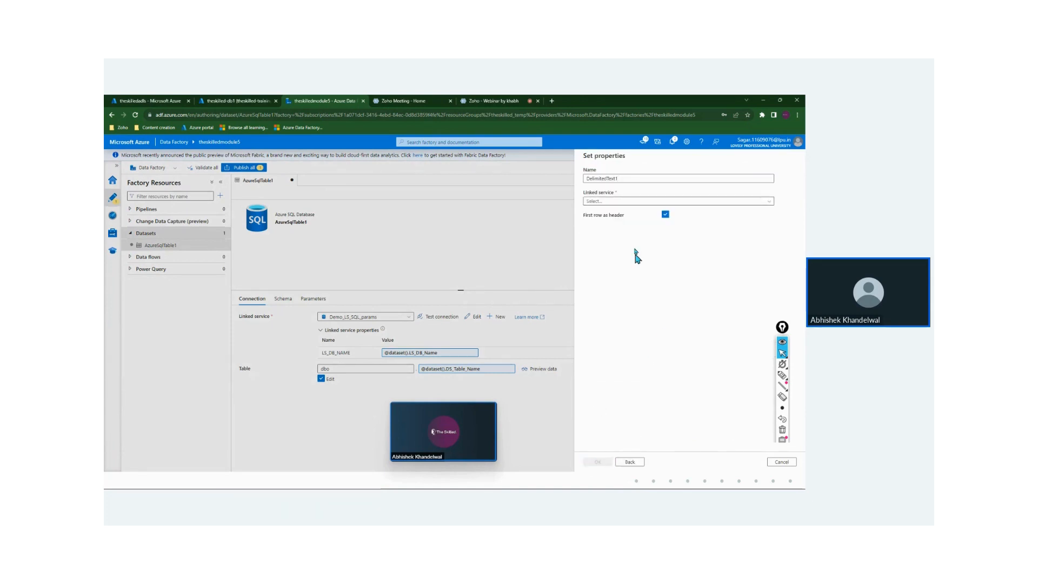
# Choose AzureDataLakeStorage1 as the linked service of the new delimited text dataset.
pyautogui.click(600, 204)
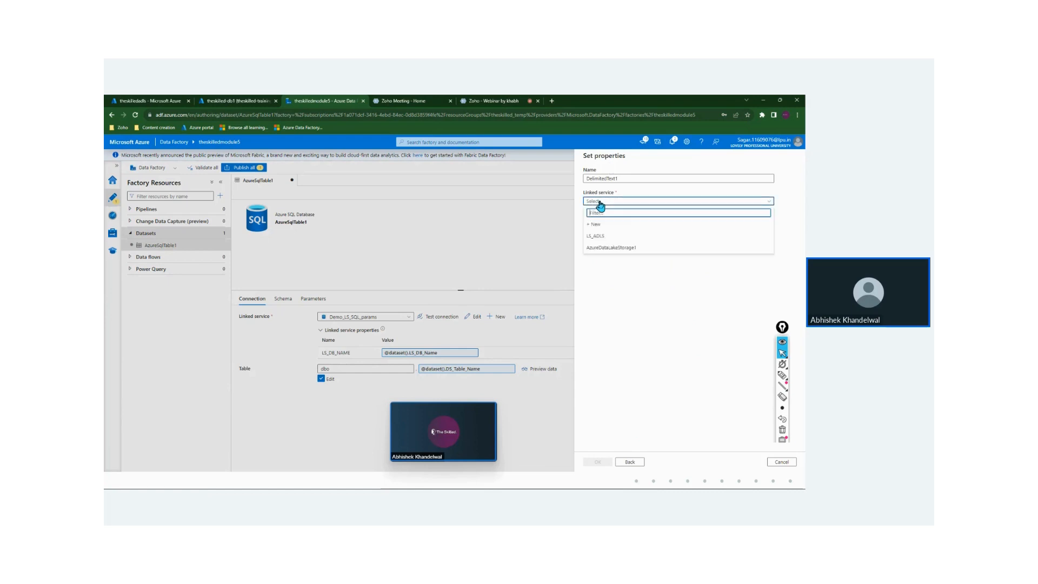
pyautogui.click(611, 247)
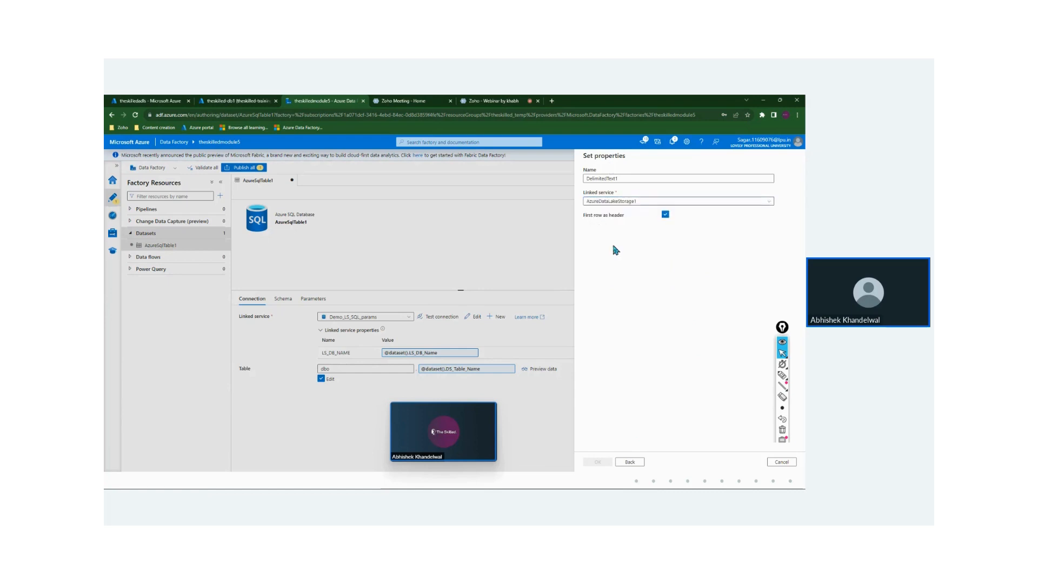
pyautogui.click(611, 222)
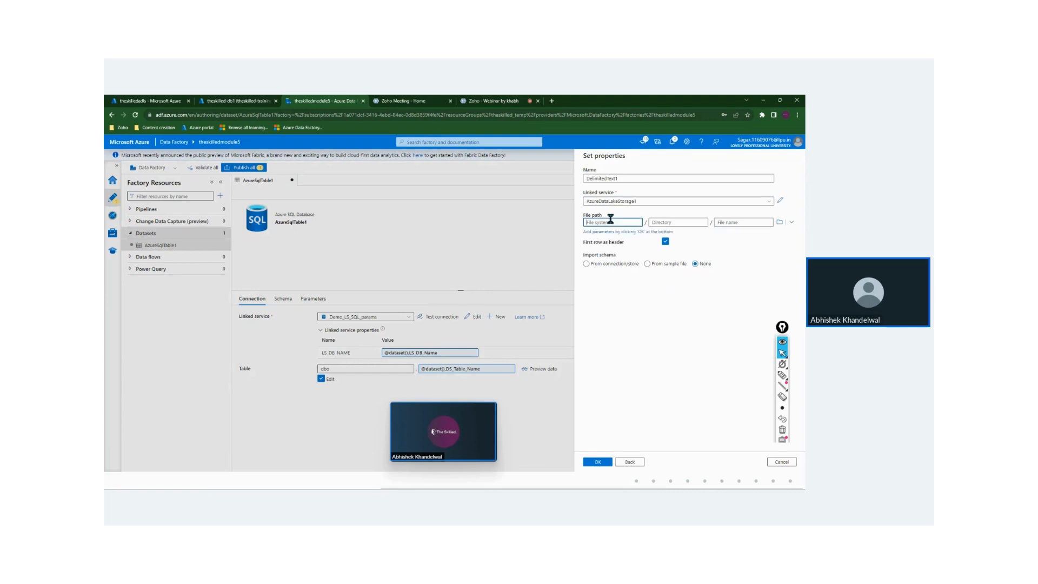
pyautogui.click(731, 223)
# Examine the containers of the theskilledadls storage account in the Azure portal and return to the Data Factory dataset properties.
pyautogui.click(123, 101)
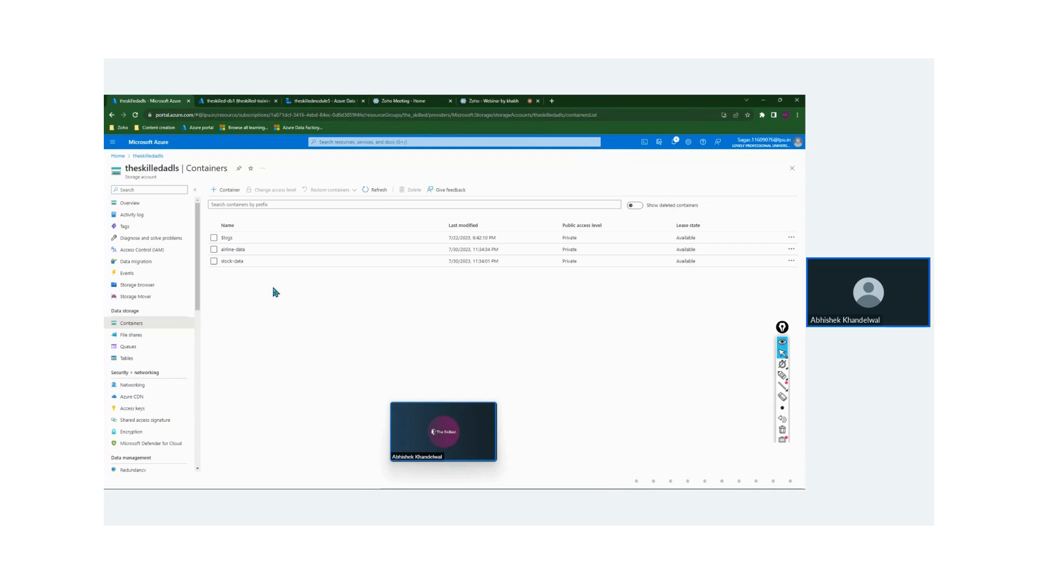
pyautogui.doubleClick(160, 166)
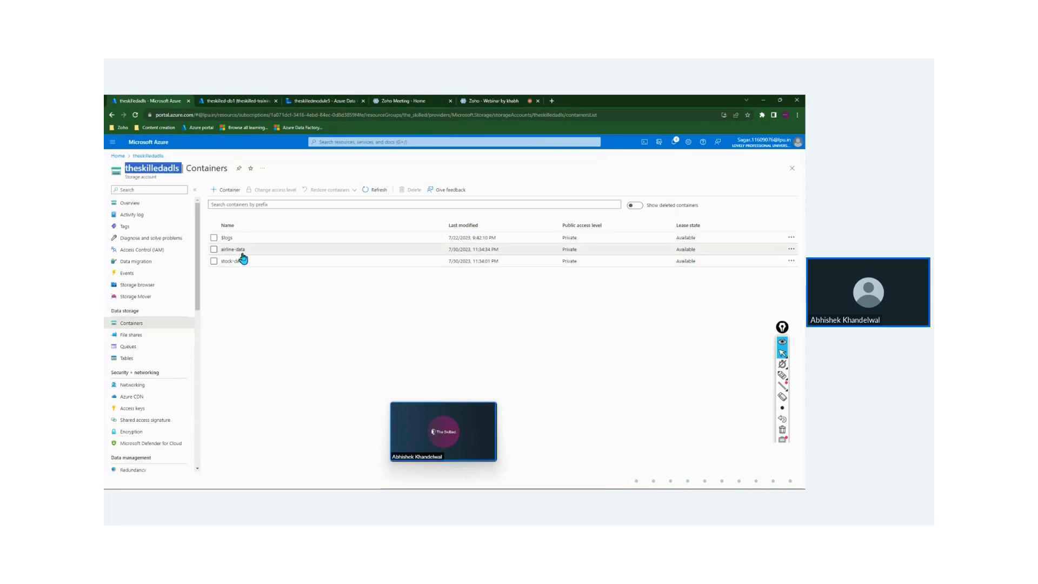
pyautogui.click(330, 102)
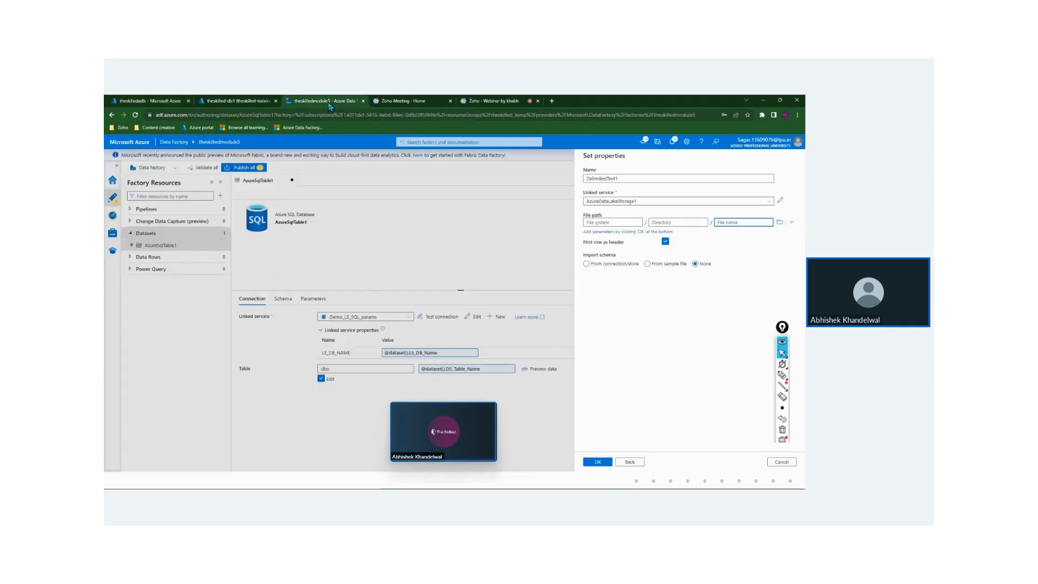
# Create the delimited text dataset with its file path left blank.
pyautogui.click(589, 223)
pyautogui.click(599, 461)
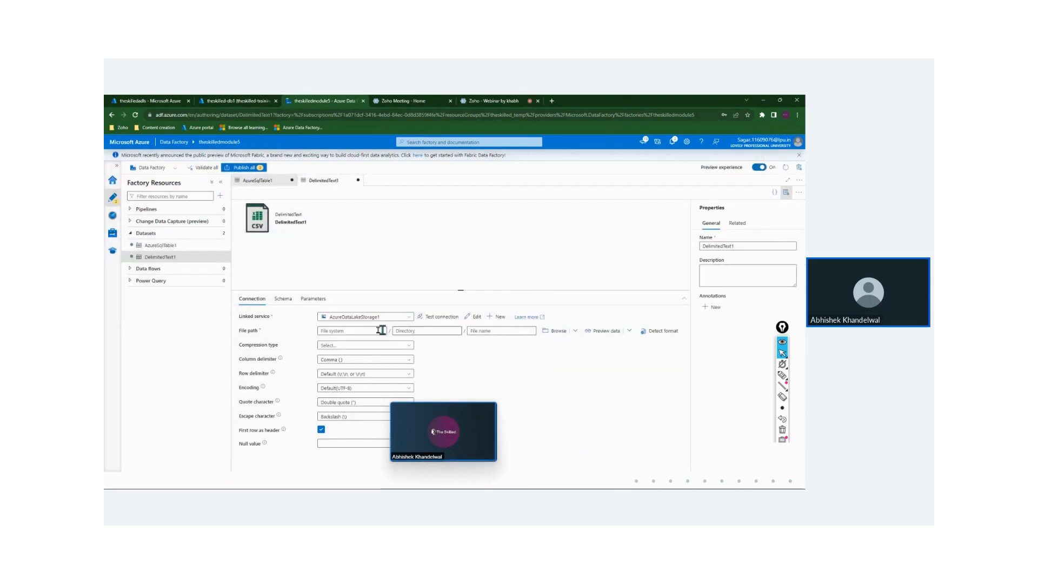
pyautogui.doubleClick(282, 214)
# Add two string parameters to the delimited text dataset, named DA_Filesystem_Name and DA_File_Name.
pyautogui.click(313, 299)
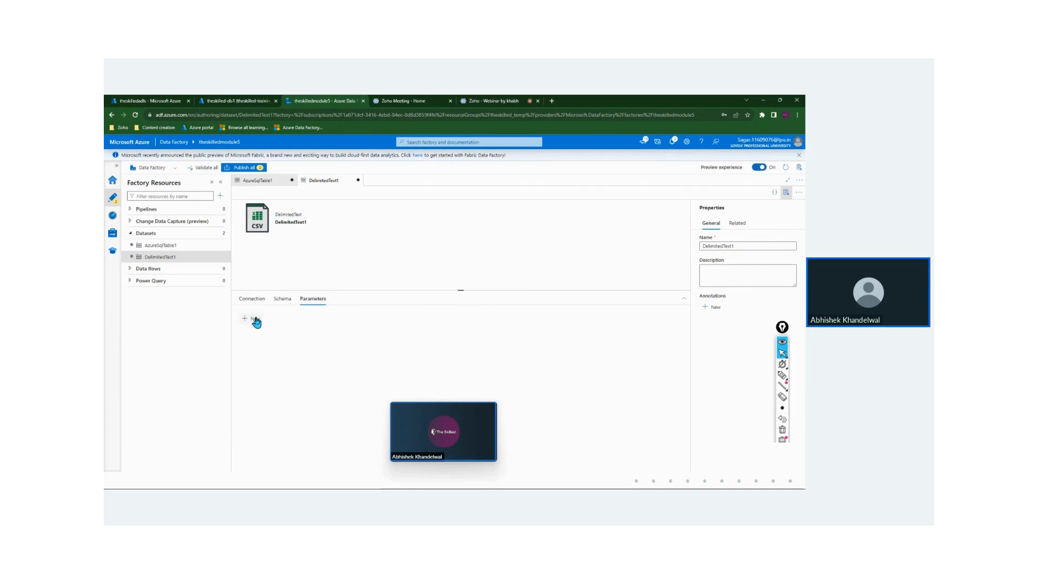
pyautogui.click(255, 320)
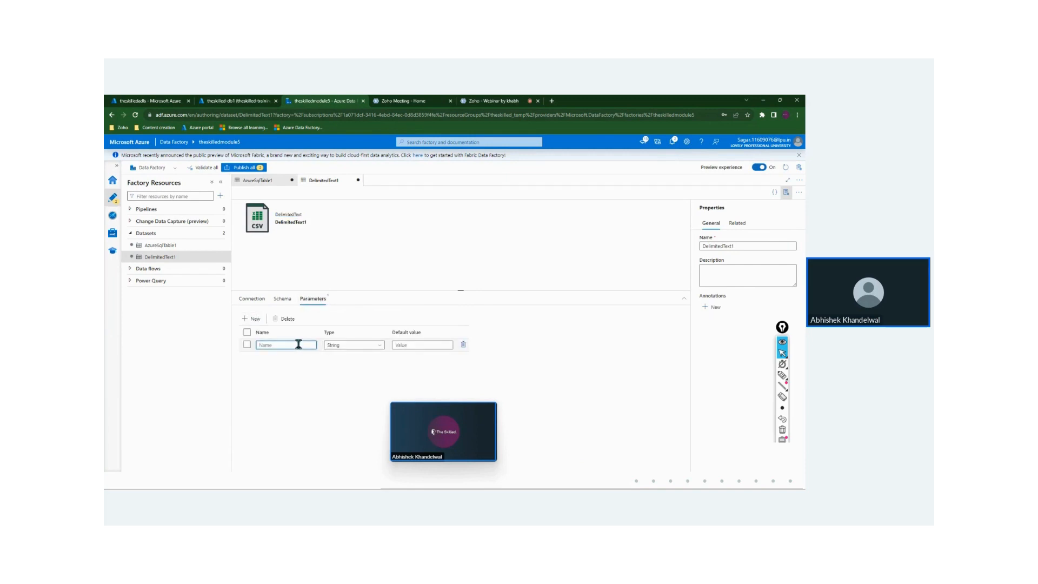
pyautogui.write('DA_')
pyautogui.press('BackSpace')
pyautogui.write('_File')
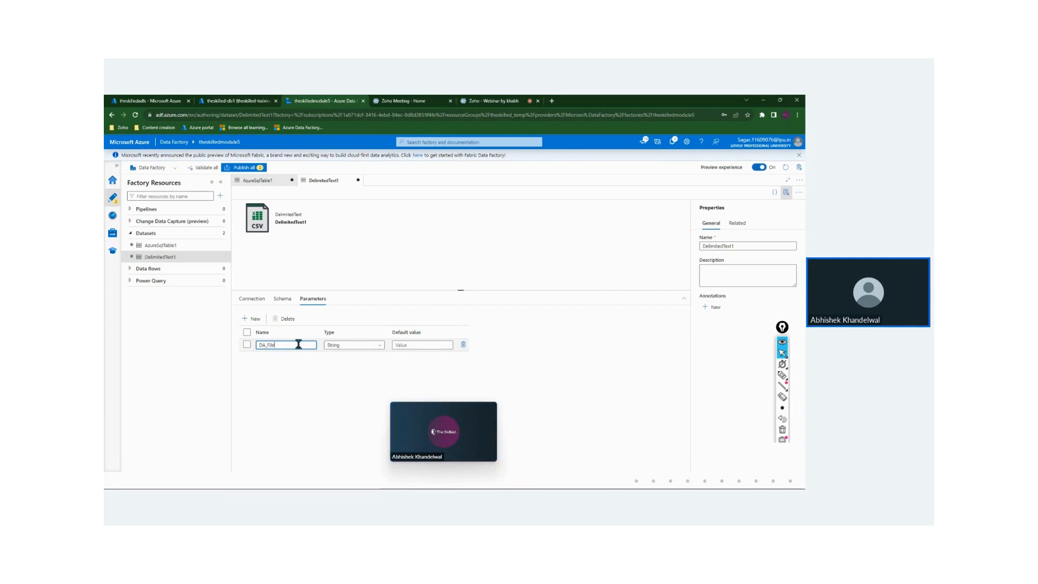
pyautogui.write('system_Name')
pyautogui.click(252, 320)
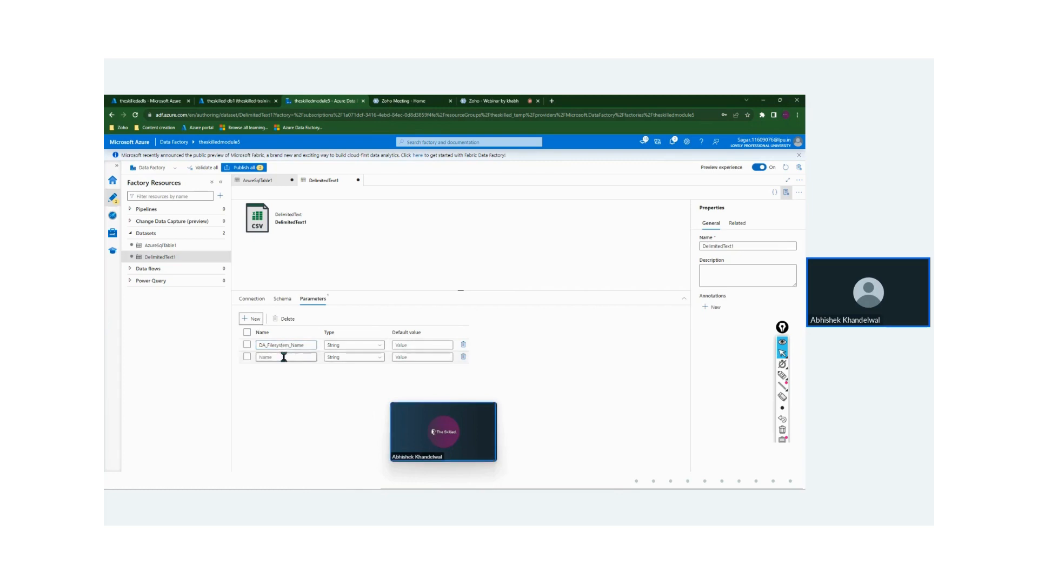
pyautogui.click(284, 357)
pyautogui.write('DA_File_Name')
pyautogui.click(252, 298)
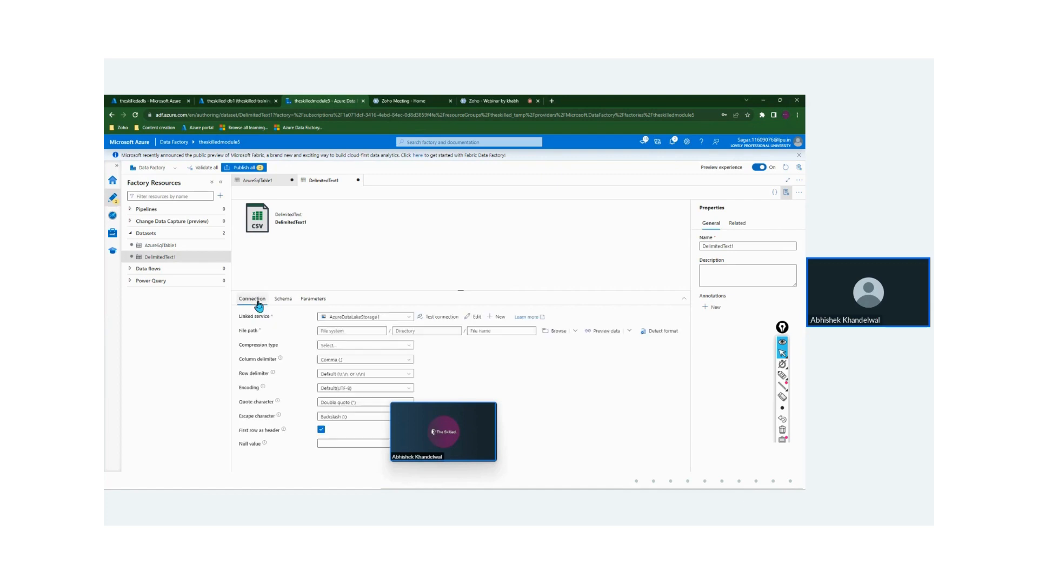
pyautogui.click(341, 330)
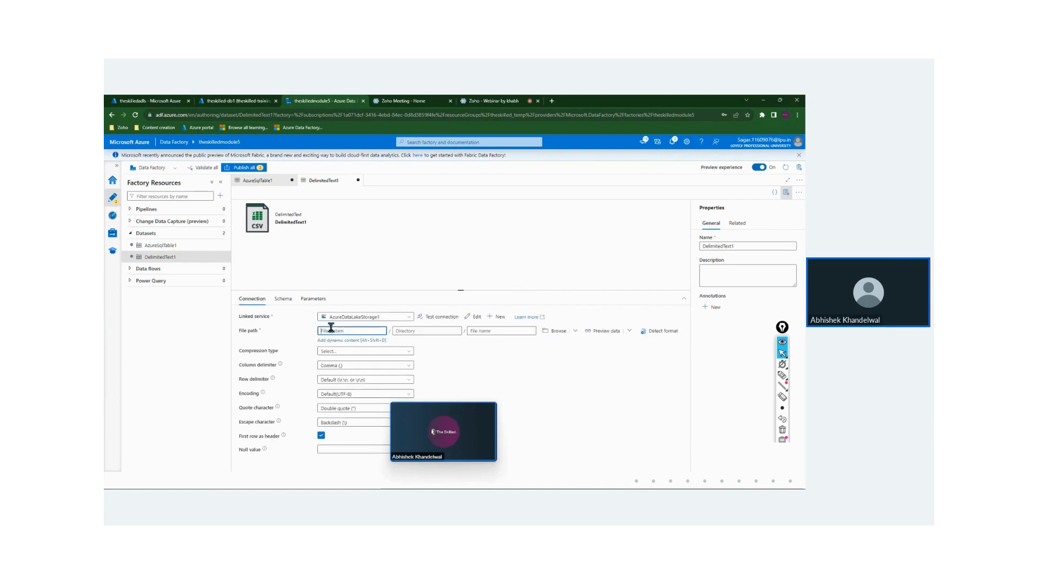
pyautogui.click(338, 341)
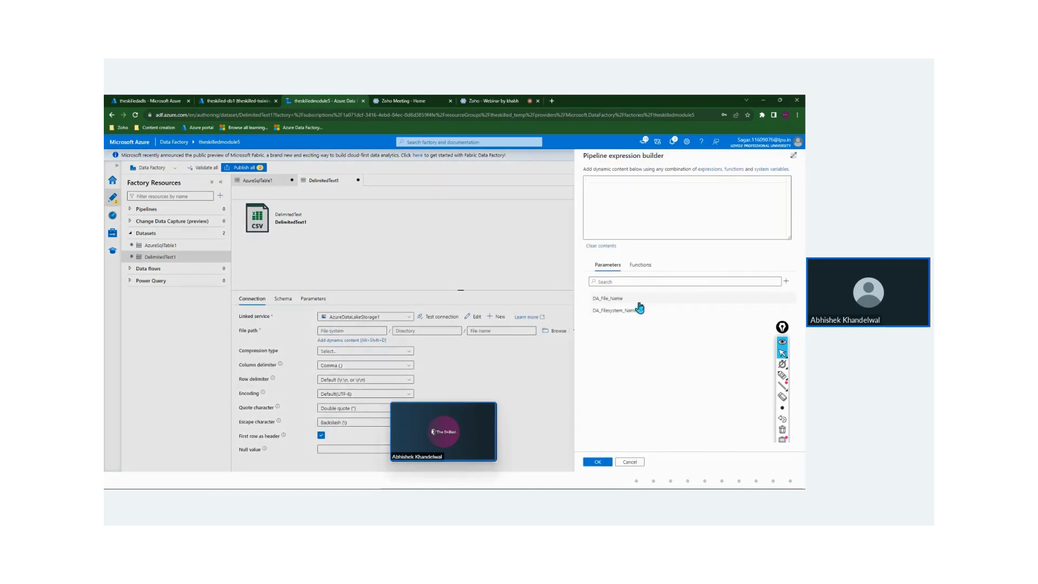
pyautogui.click(619, 311)
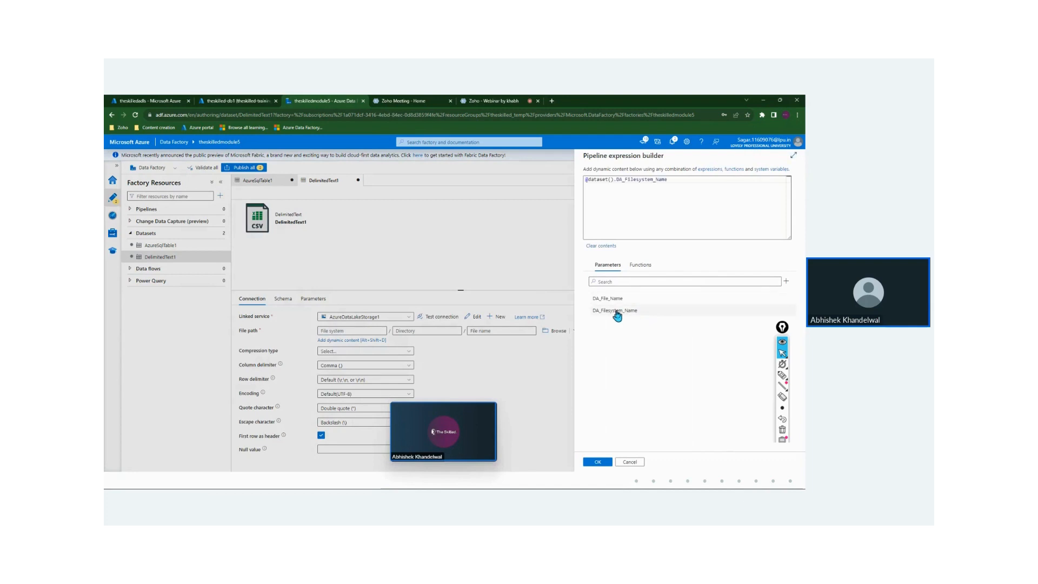
pyautogui.click(597, 461)
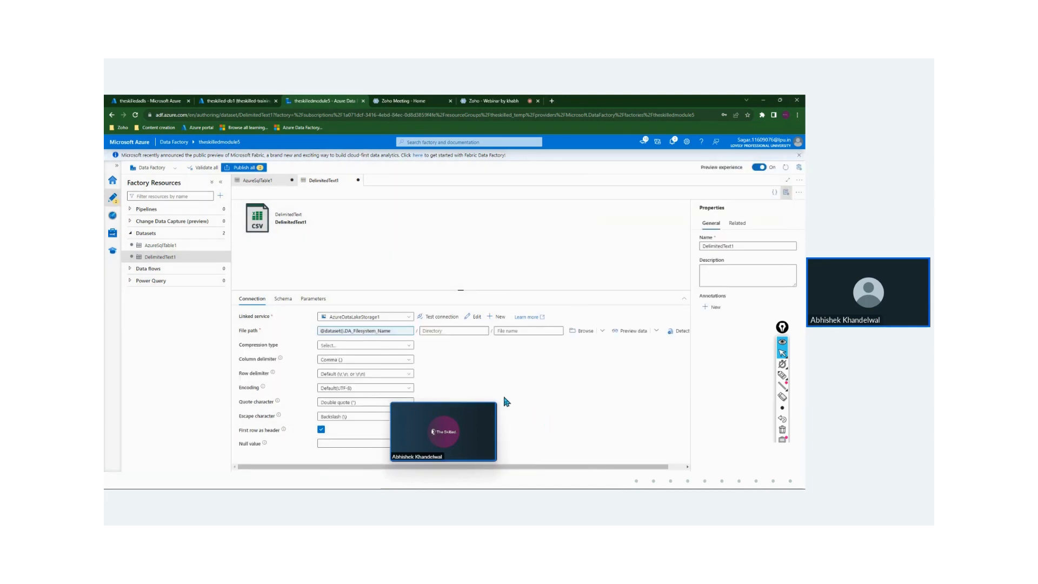
pyautogui.click(522, 331)
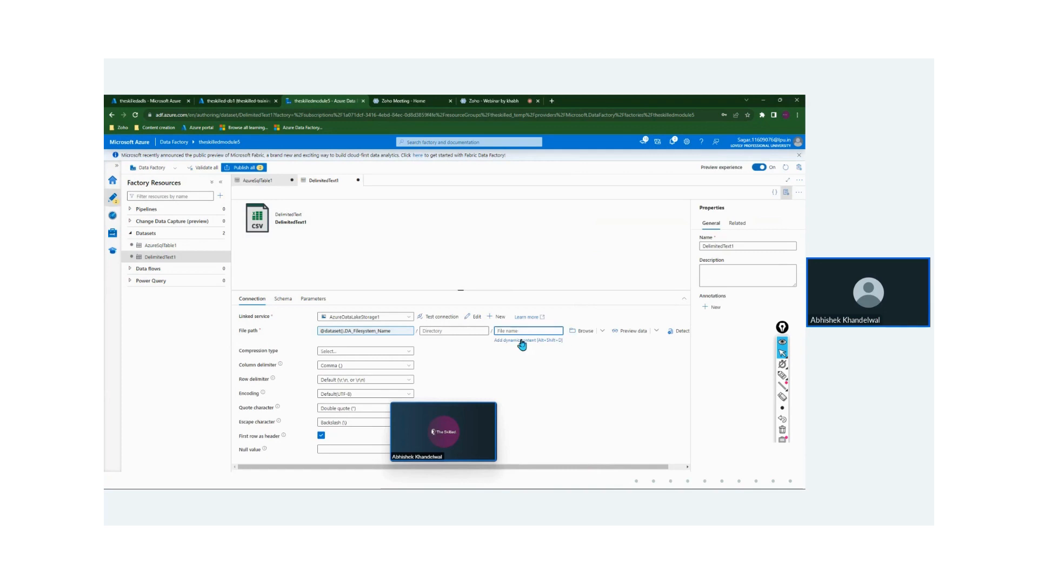
pyautogui.click(521, 341)
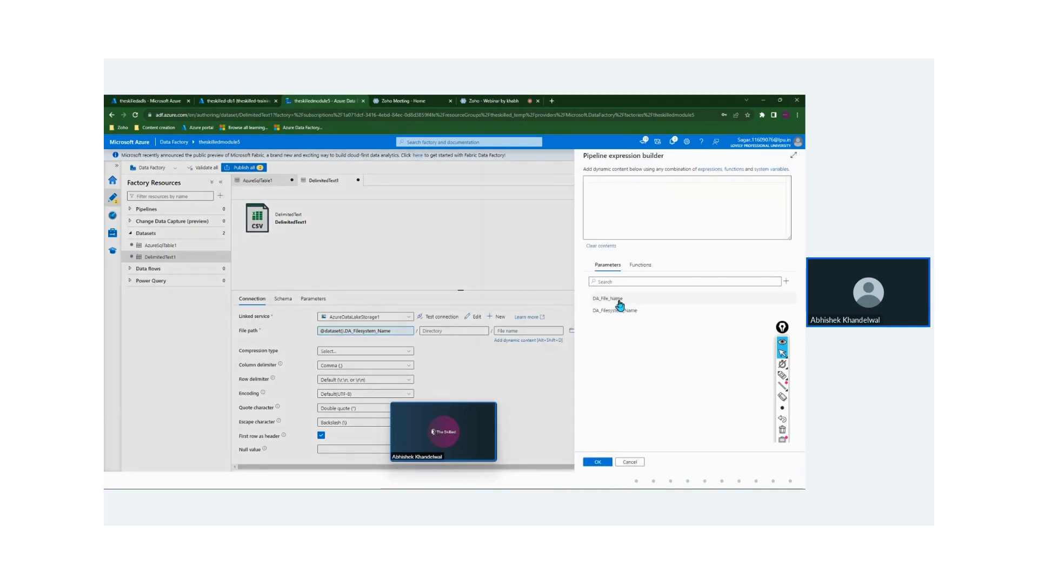
pyautogui.click(608, 298)
pyautogui.click(597, 461)
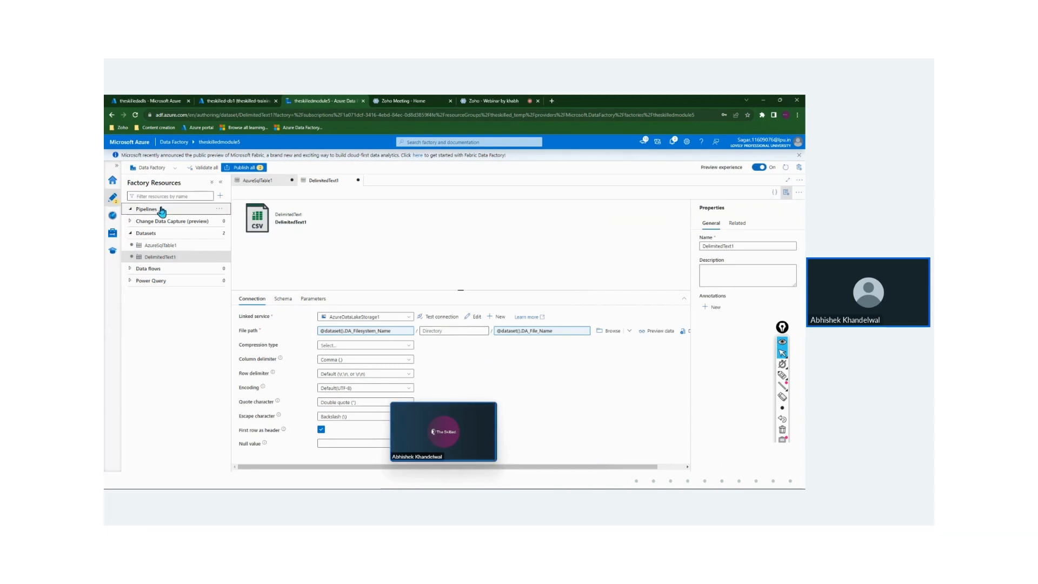
# Create a new pipeline and add a Copy data activity to its canvas.
pyautogui.click(219, 209)
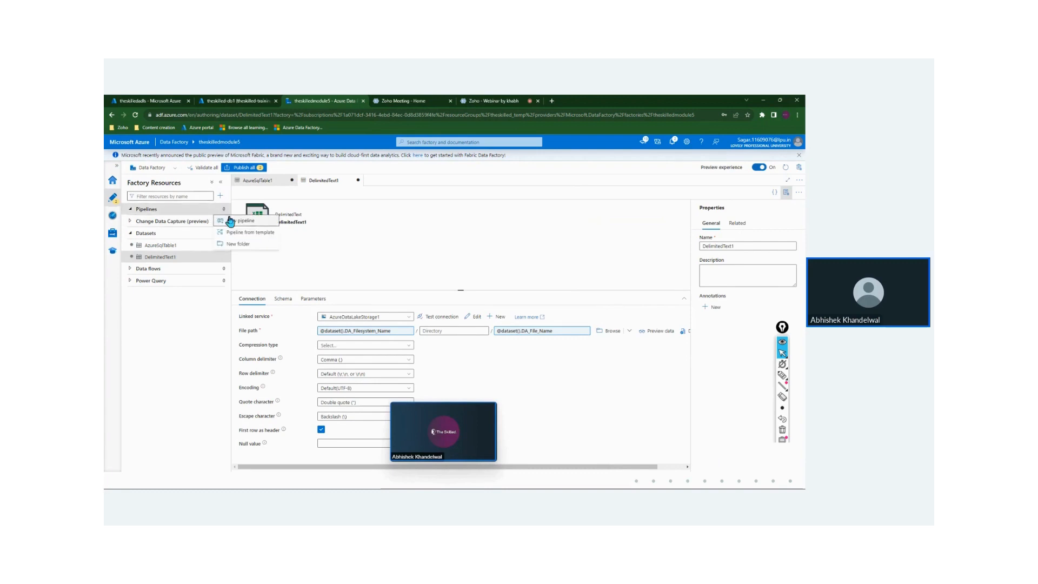
pyautogui.click(231, 221)
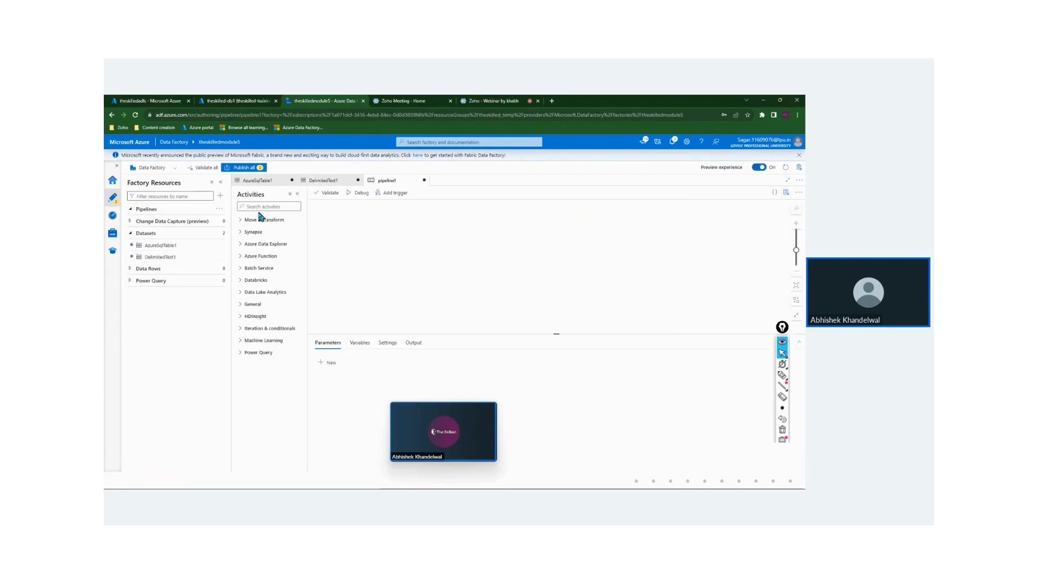
pyautogui.click(254, 219)
pyautogui.moveTo(270, 233); pyautogui.dragTo(432, 232)
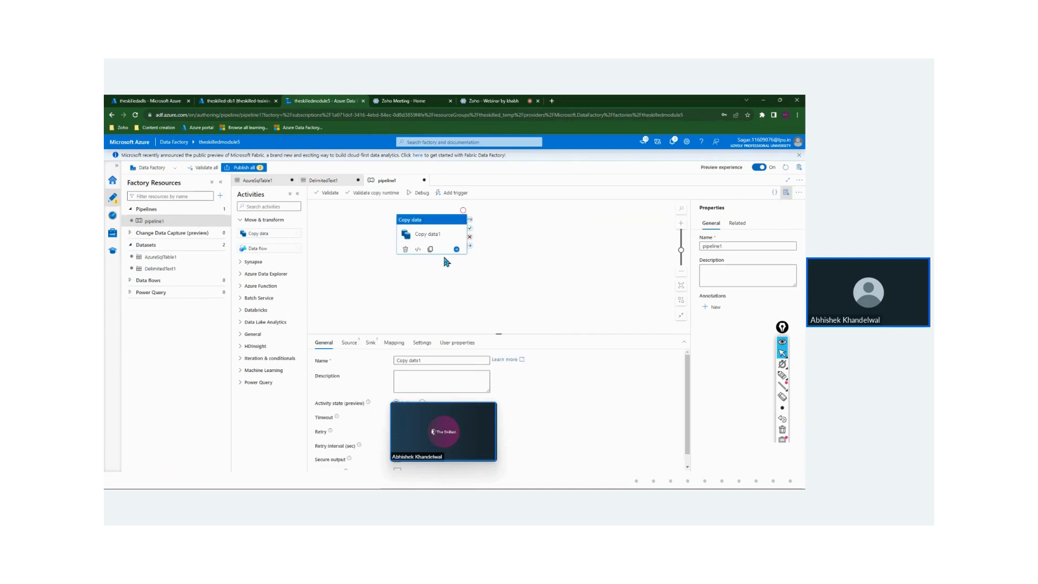
# Set the copy activity's source dataset to AzureSqlTable1, with DS_Table_Name airlines and LS_DB_Name theskilled-db1.
pyautogui.click(349, 342)
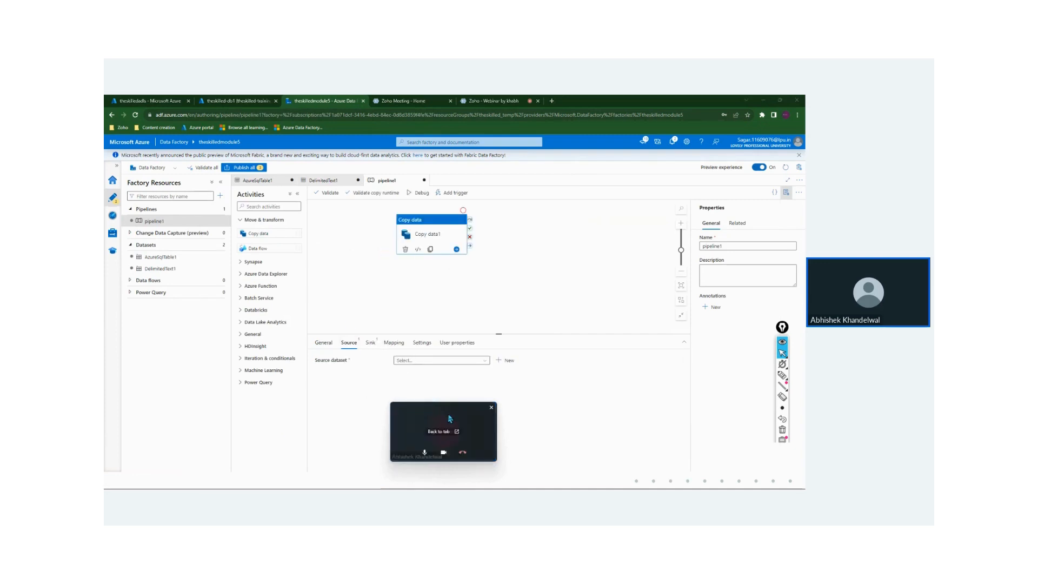
pyautogui.moveTo(434, 404); pyautogui.dragTo(730, 390)
pyautogui.click(456, 361)
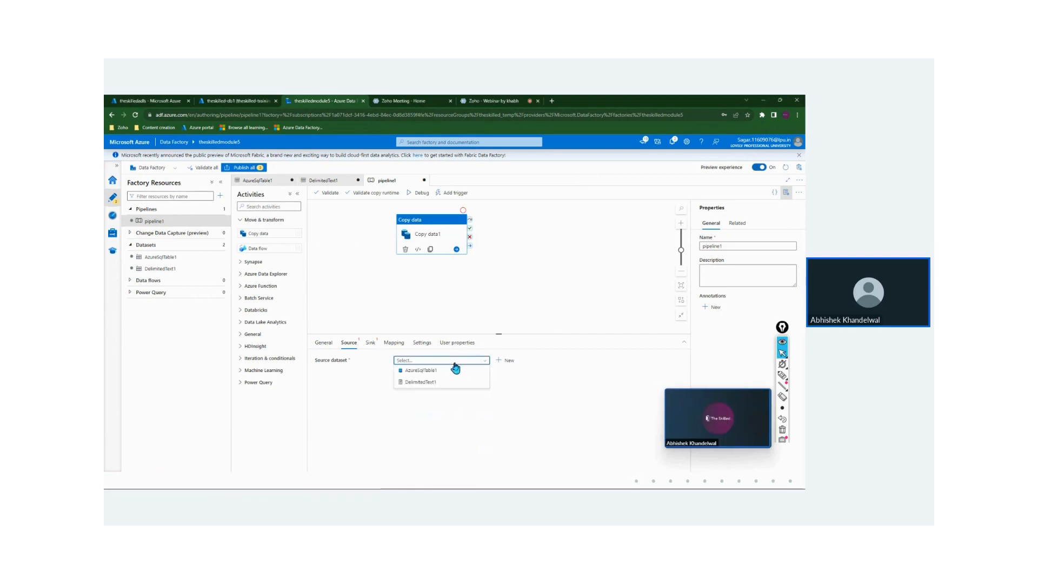
pyautogui.click(420, 373)
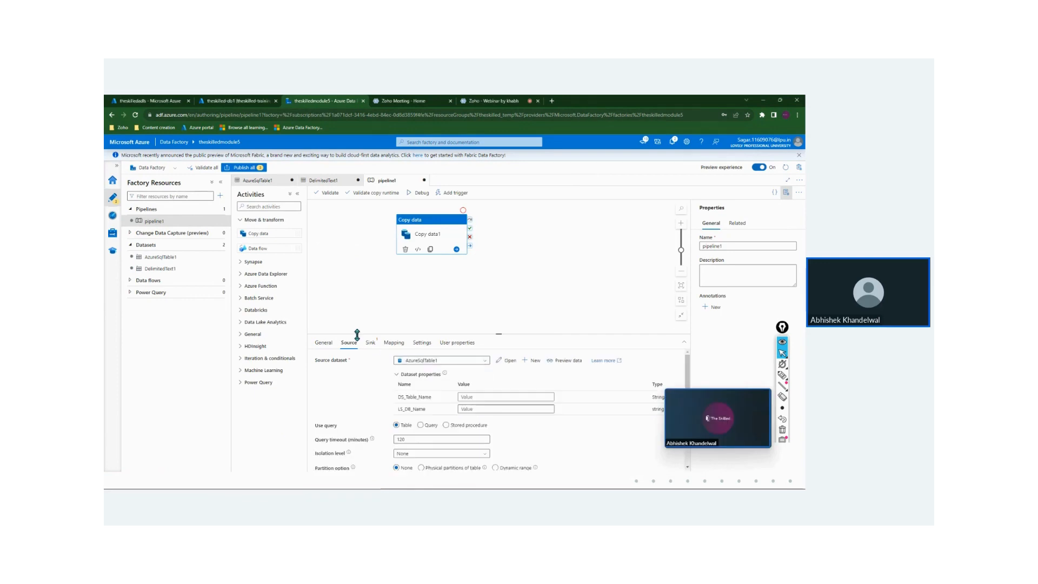
pyautogui.click(466, 397)
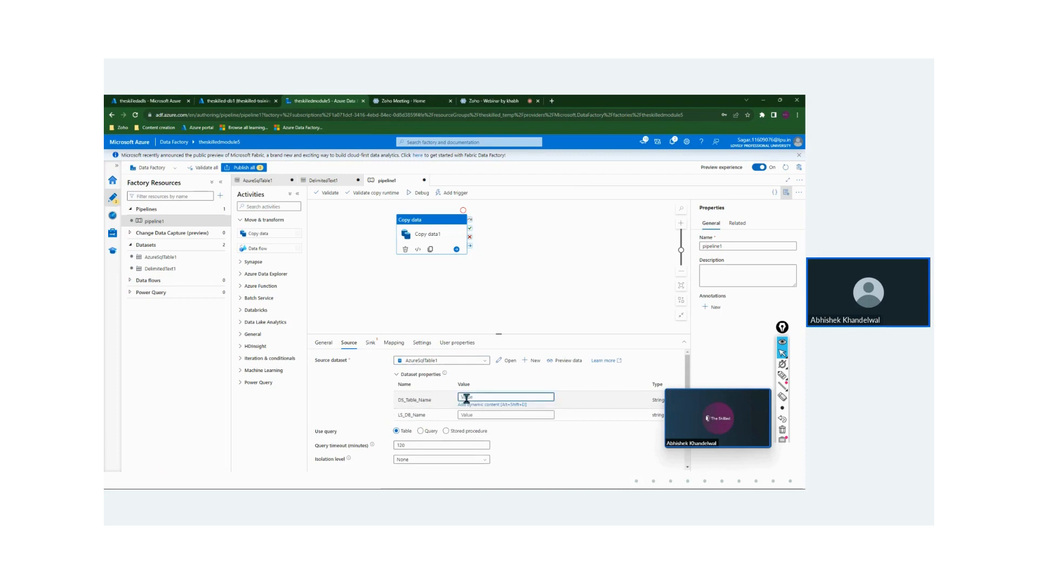
pyautogui.write('e')
pyautogui.write('ne')
pyautogui.click(486, 415)
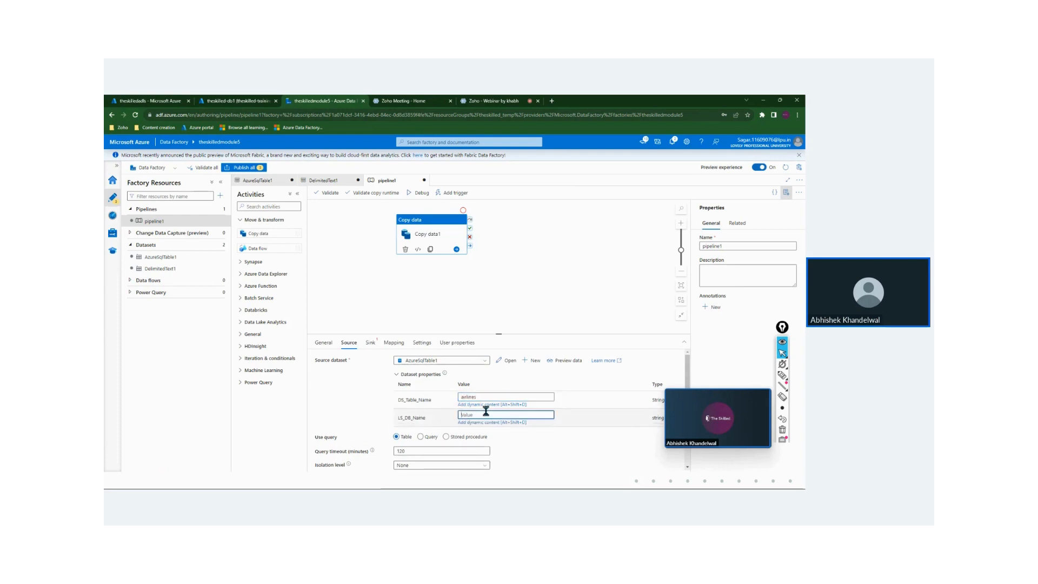
pyautogui.write('the')
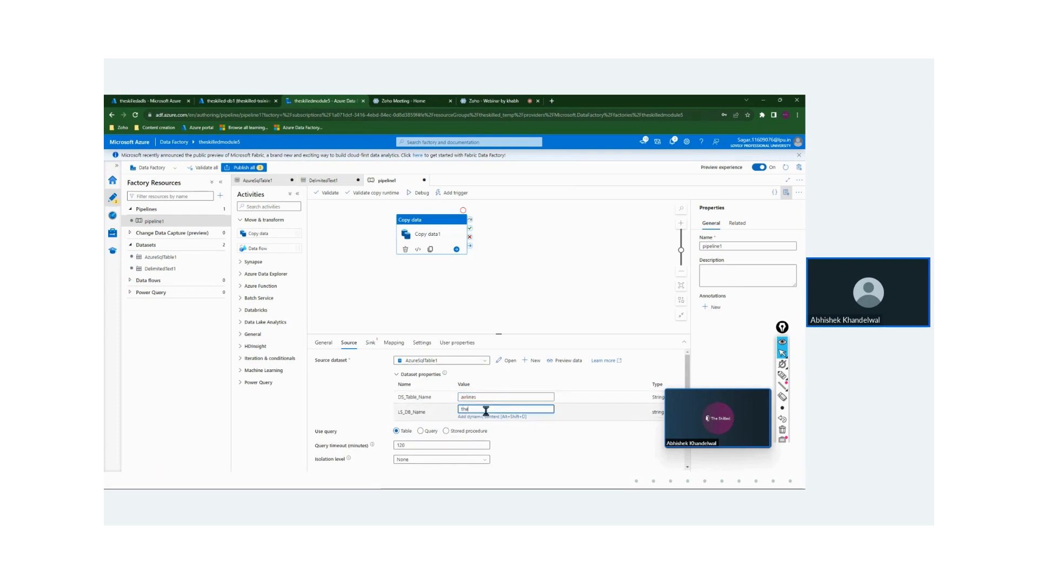
pyautogui.write('skilled-db1')
# Examine how the AzureSqlTable1 dataset passes LS_DB_Name to its linked service, and return to the pipeline's source settings.
pyautogui.doubleClick(415, 413)
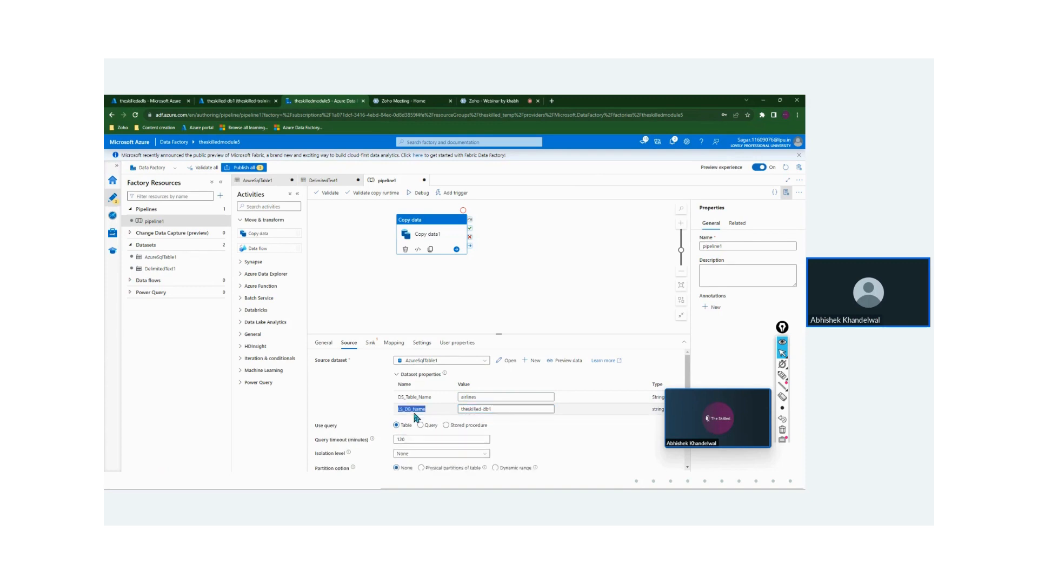
pyautogui.tripleClick(487, 410)
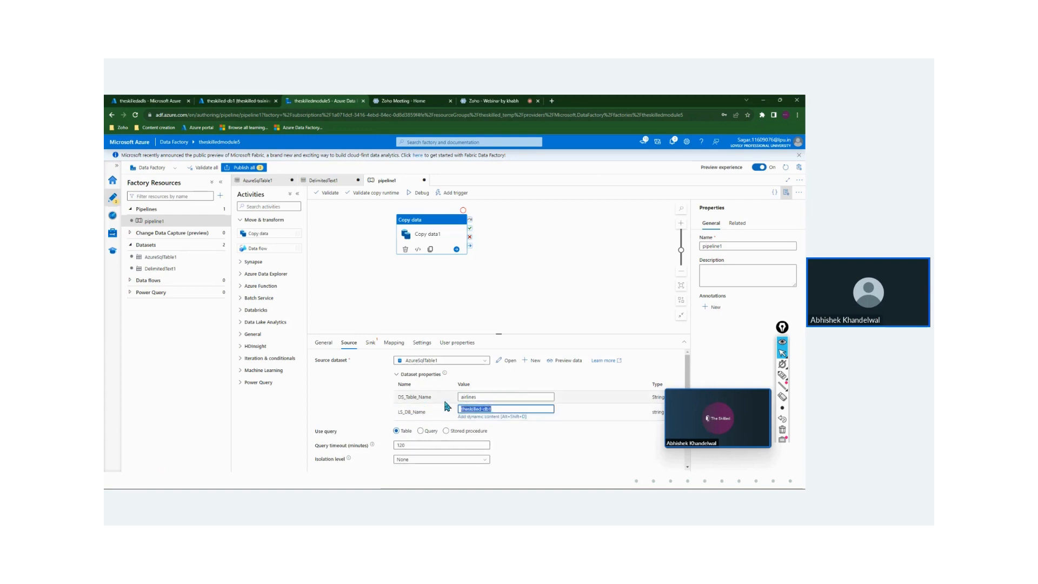
pyautogui.click(507, 362)
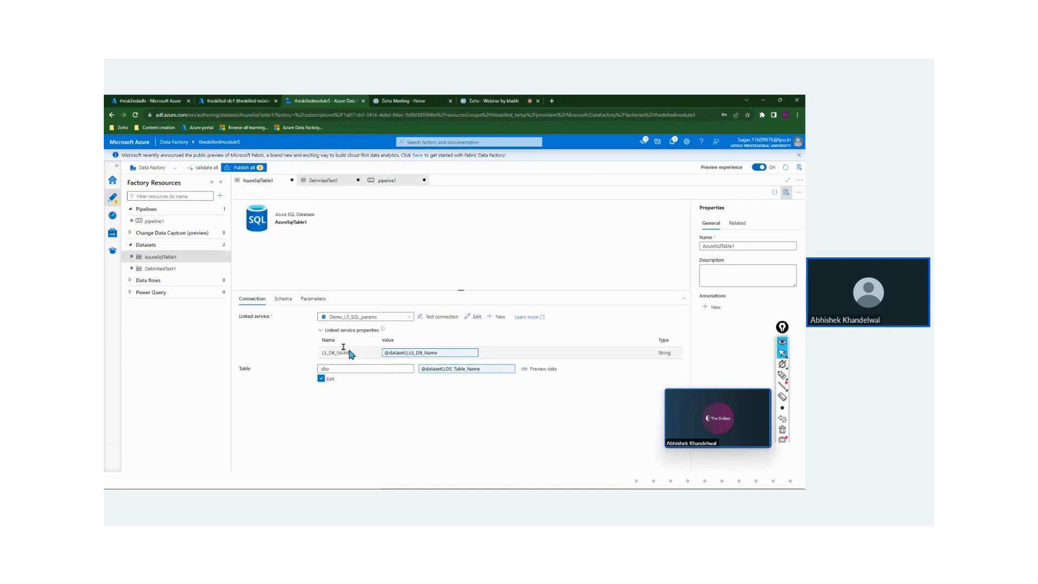
pyautogui.doubleClick(330, 352)
pyautogui.click(376, 181)
pyautogui.doubleClick(404, 396)
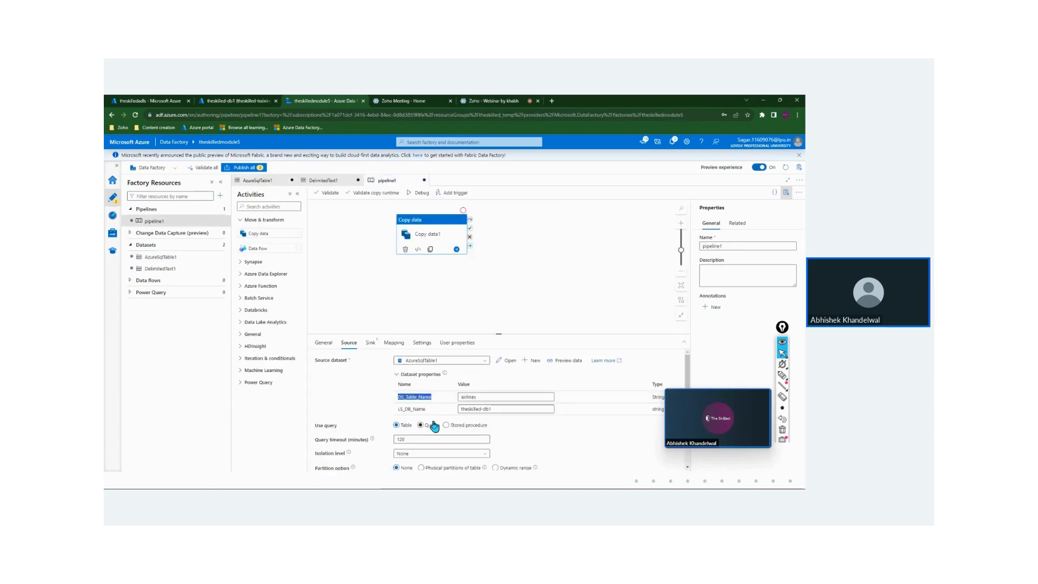
# Set the copy activity's sink dataset to DelimitedText1, with DA_Filesystem_Name airline-data and DA_File_Name airlines.csv.
pyautogui.click(371, 343)
pyautogui.click(414, 361)
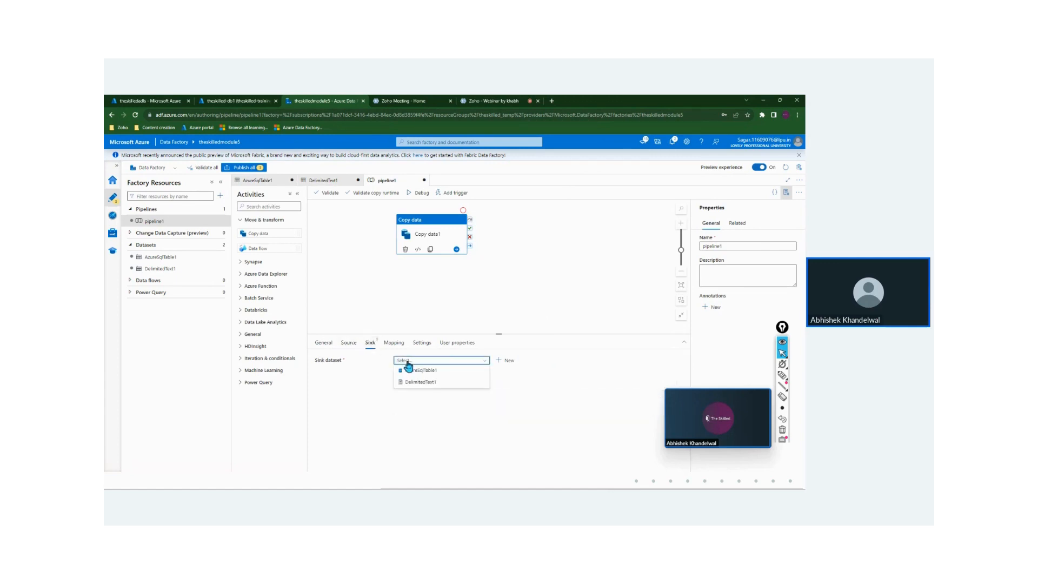
pyautogui.click(426, 383)
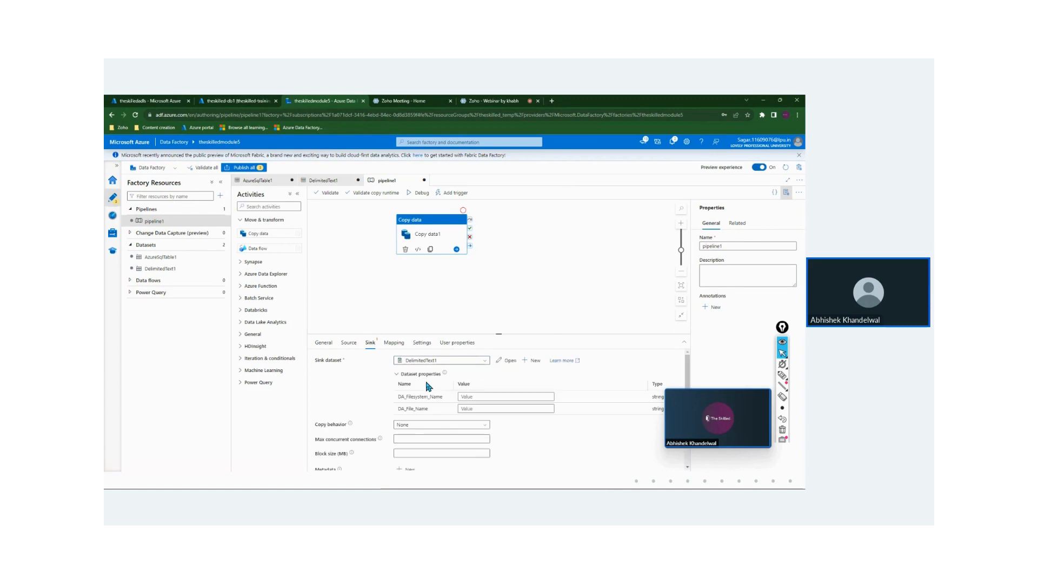
pyautogui.click(468, 396)
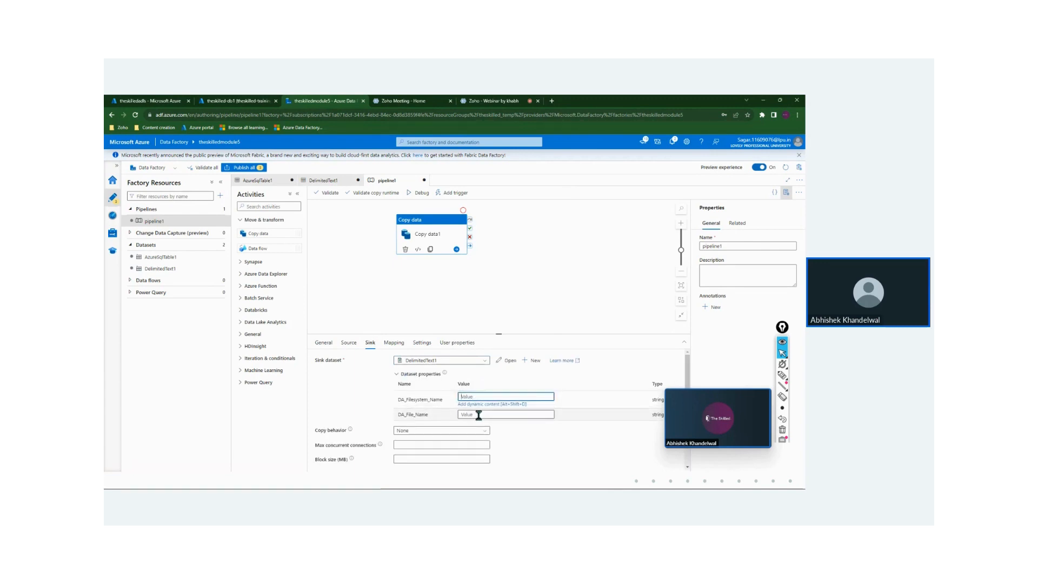
pyautogui.click(479, 415)
pyautogui.click(465, 395)
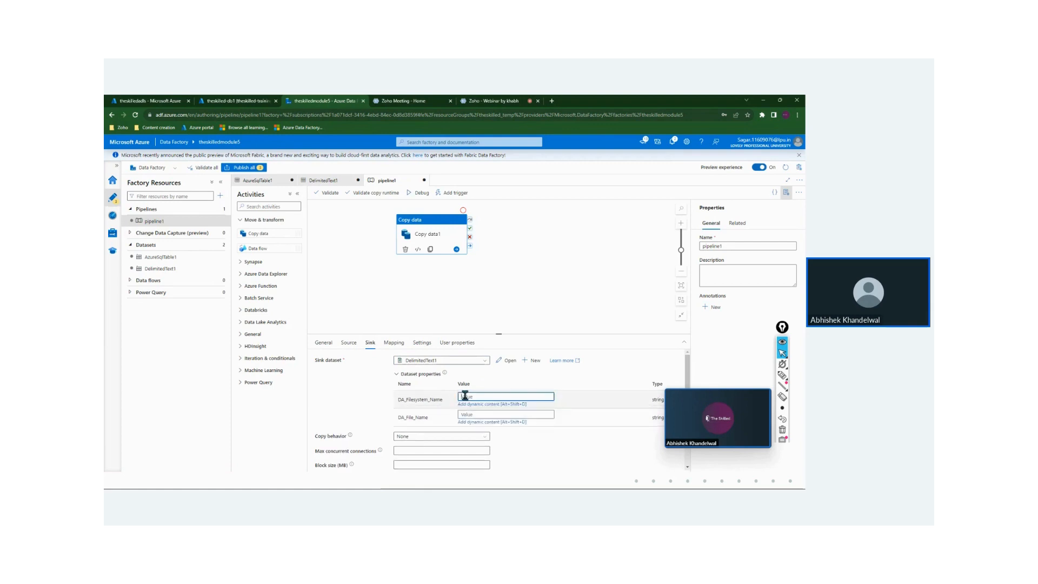
pyautogui.write('ad')
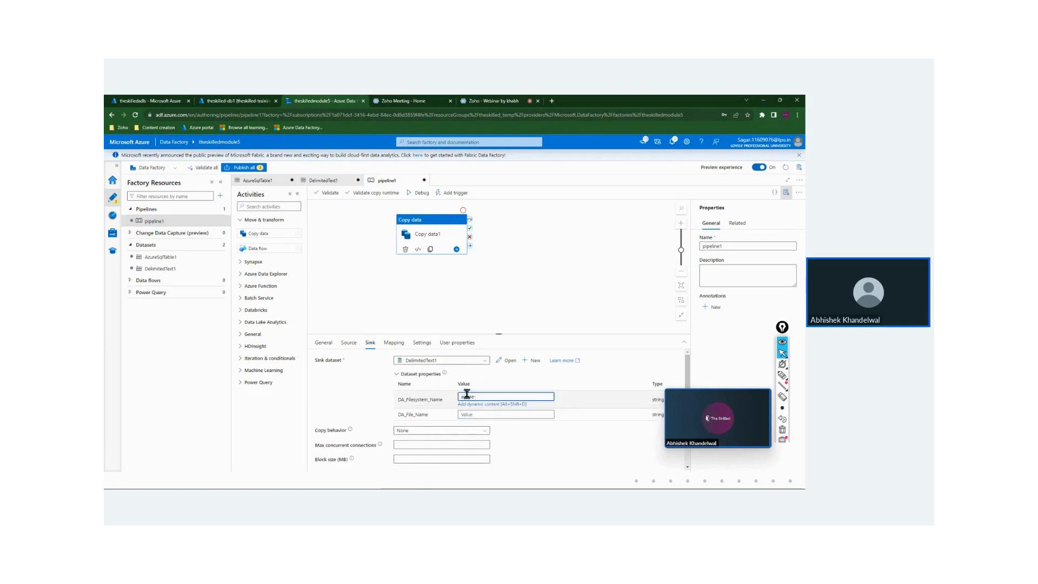
pyautogui.click(152, 103)
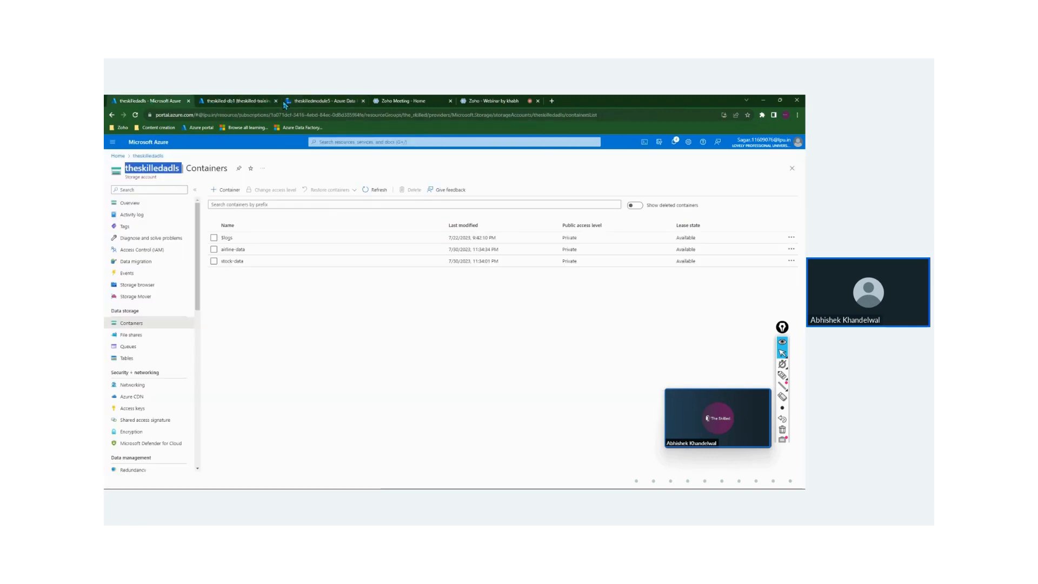
pyautogui.click(307, 103)
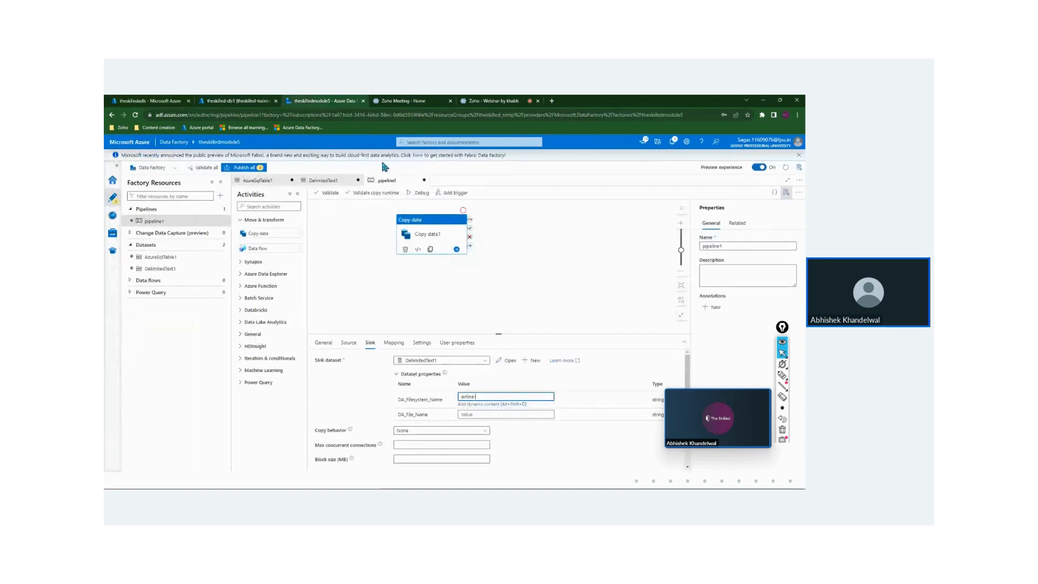
pyautogui.write('ata')
pyautogui.press('Tab')
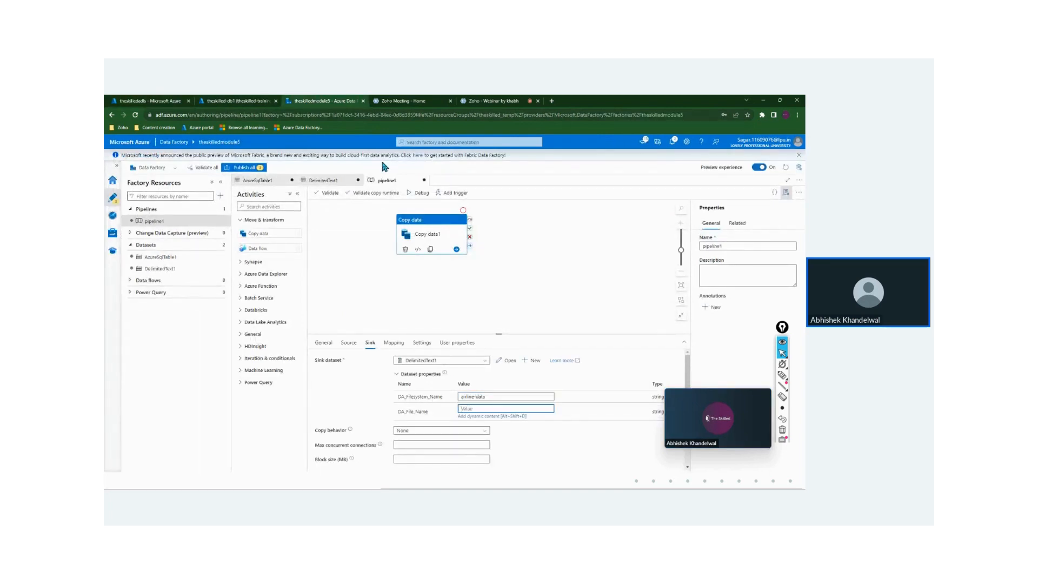
pyautogui.write('airlines.csv')
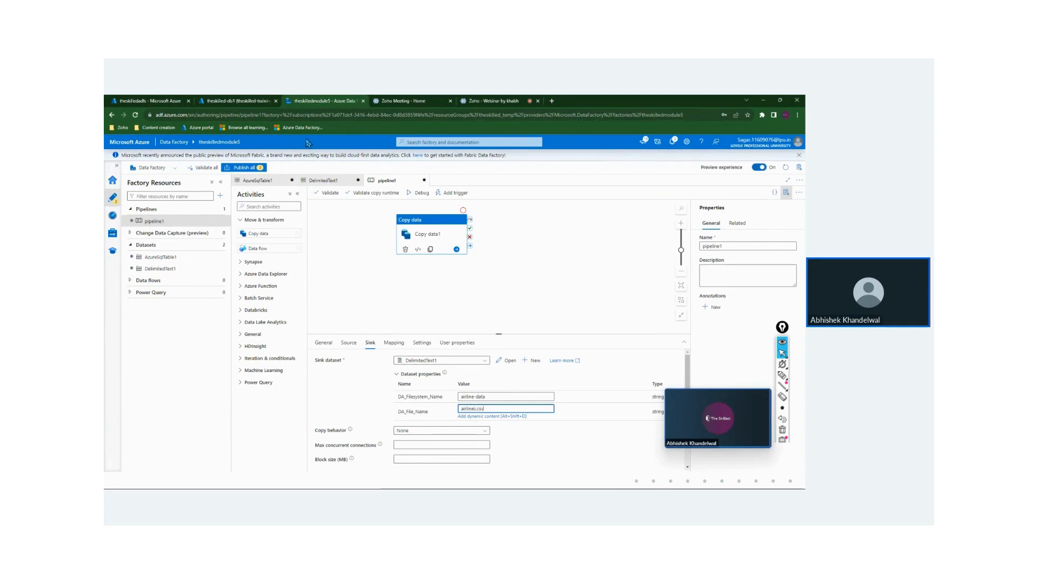
# Review the copy activity's source and sink settings, run the pipeline in debug mode and refresh its run status.
pyautogui.click(345, 343)
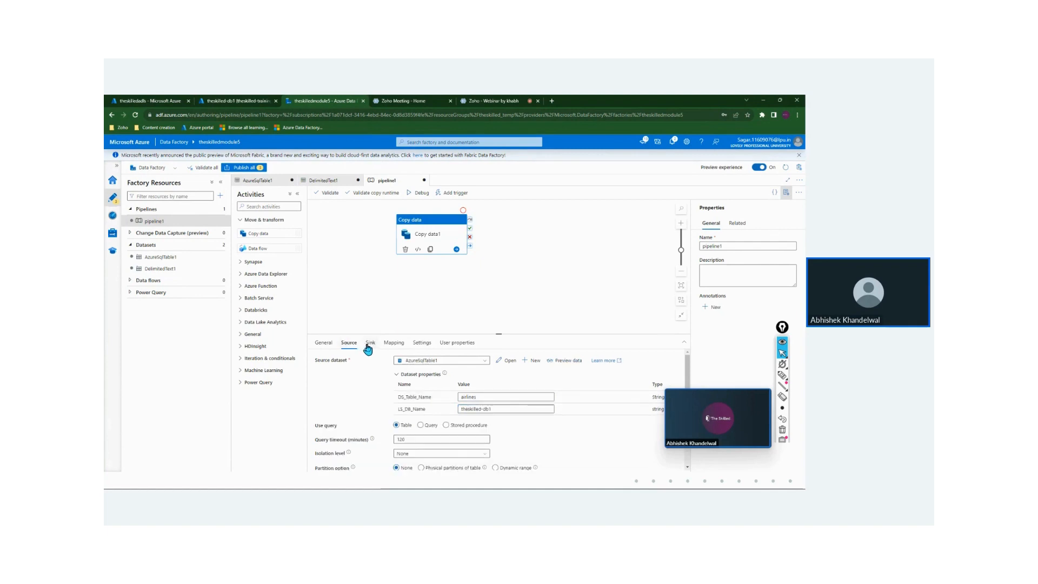
pyautogui.click(370, 344)
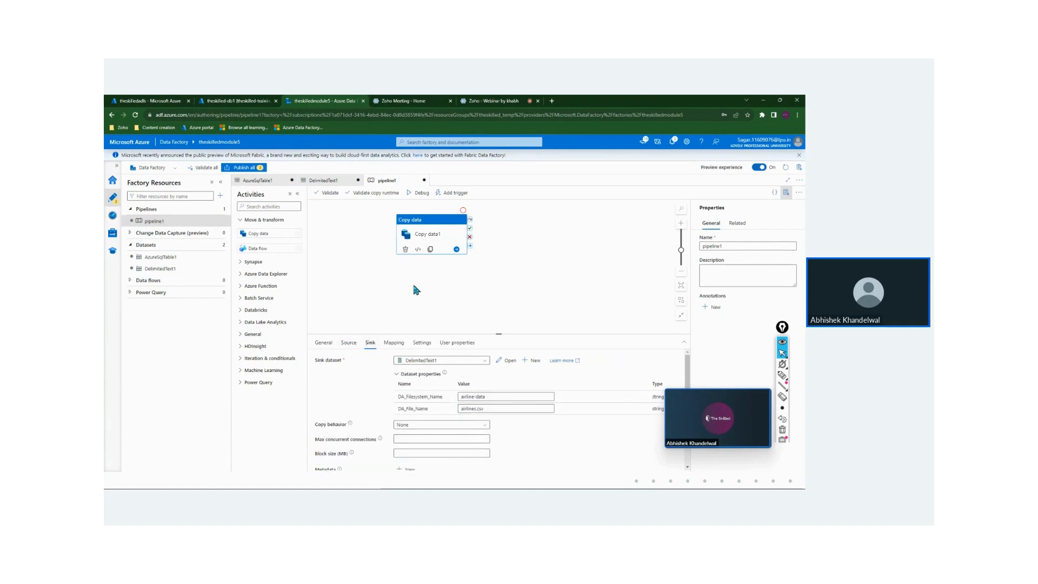
pyautogui.click(417, 194)
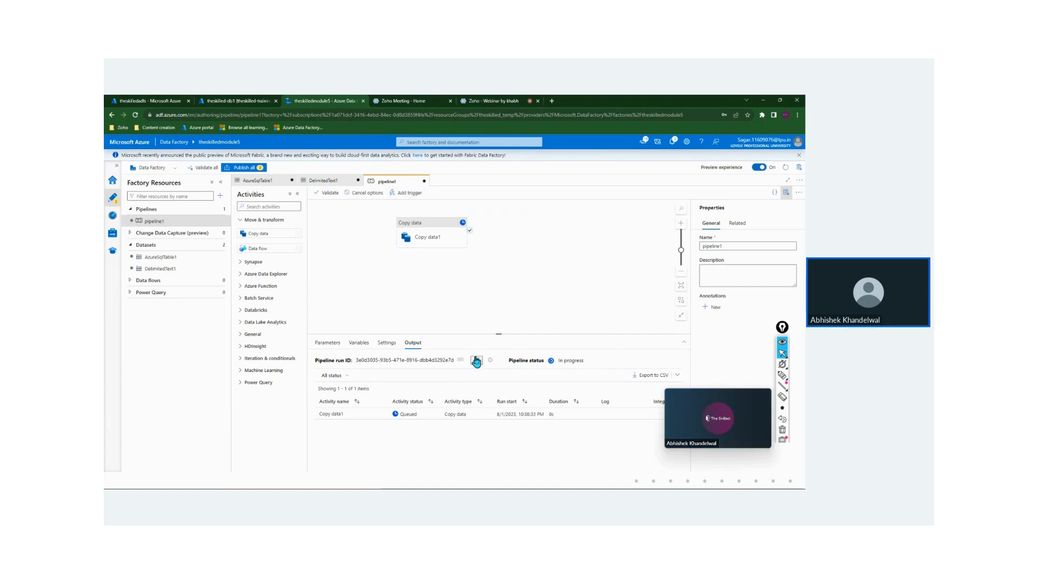
pyautogui.click(477, 361)
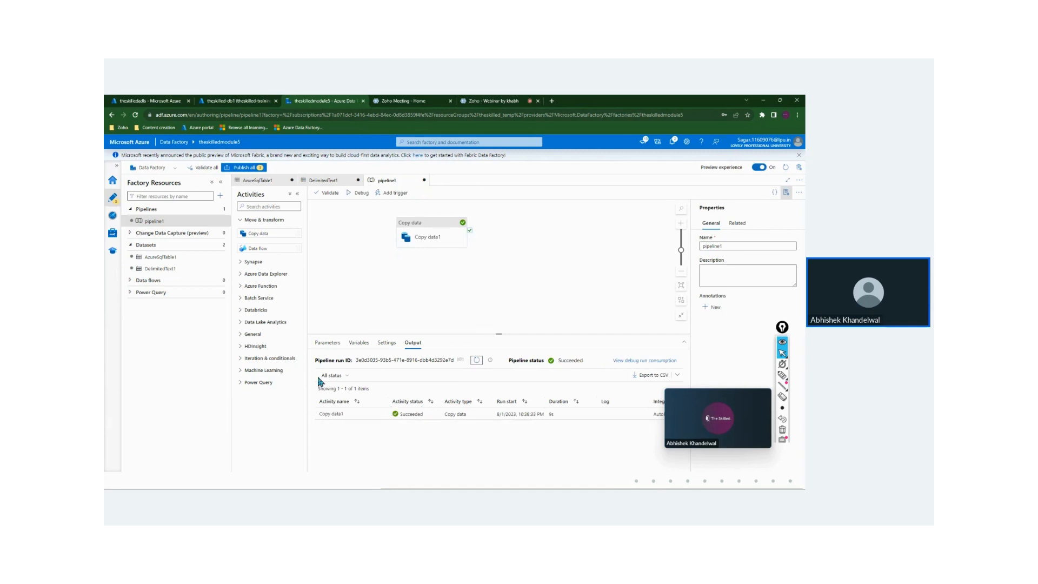
# Check the contents of the airline-data container in the Azure portal and return to the Data Factory pipeline.
pyautogui.click(157, 101)
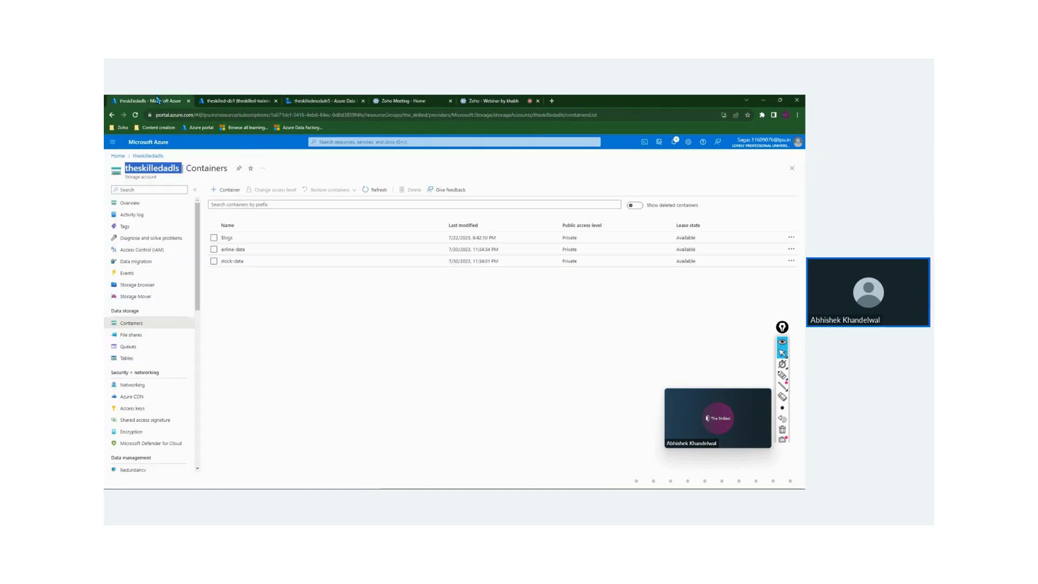
pyautogui.click(243, 250)
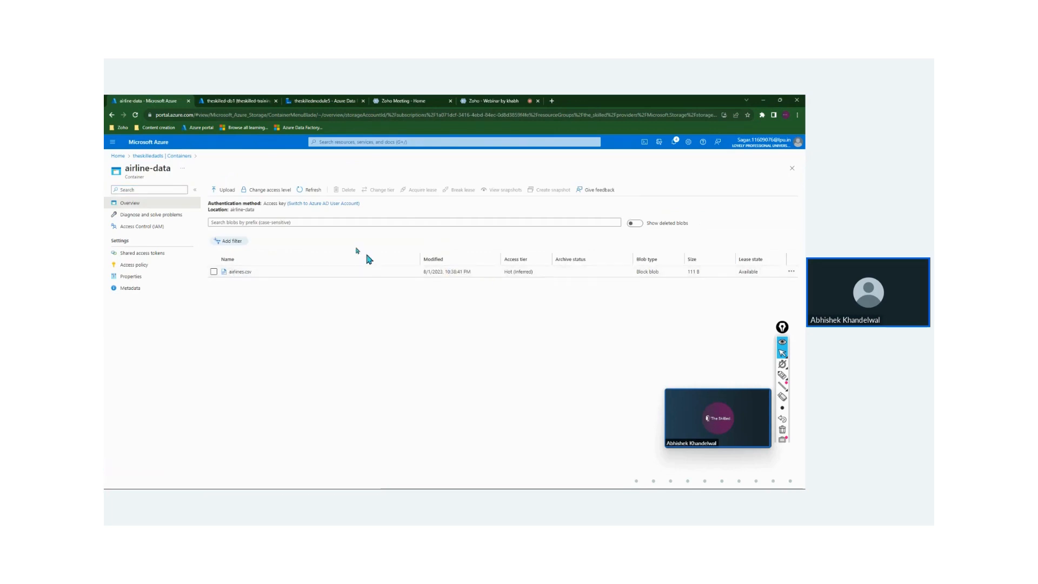
pyautogui.click(314, 105)
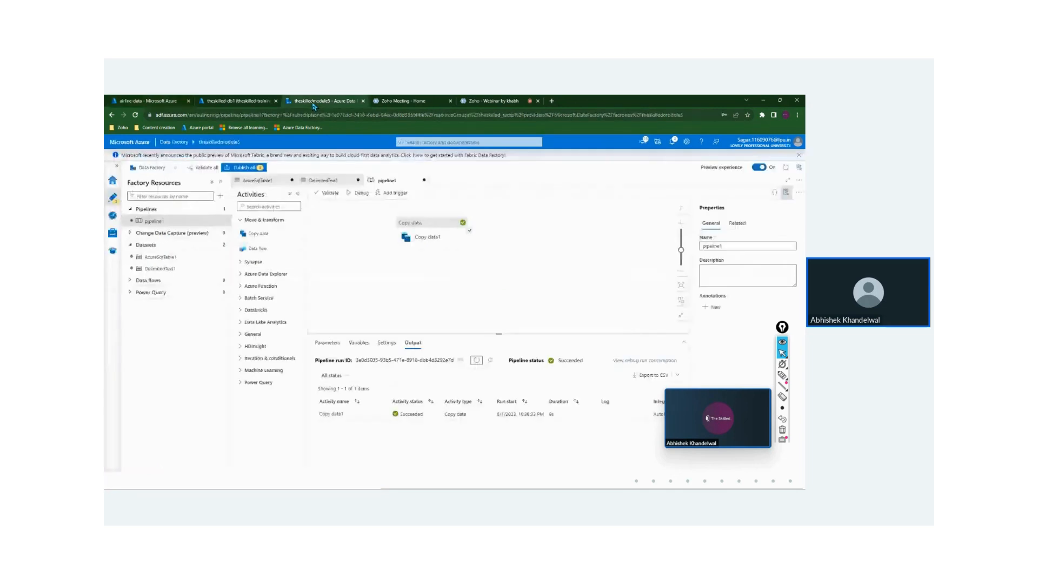
# Set the copy activity's source parameter DS_Table_Name to stocks and open its sink settings.
pyautogui.click(414, 244)
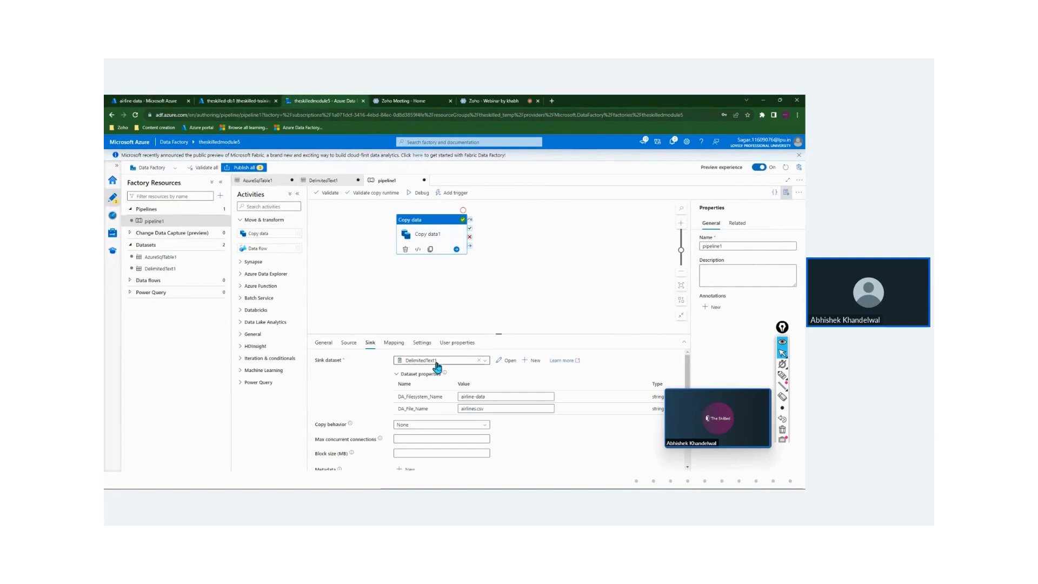
pyautogui.click(348, 343)
pyautogui.doubleClick(517, 398)
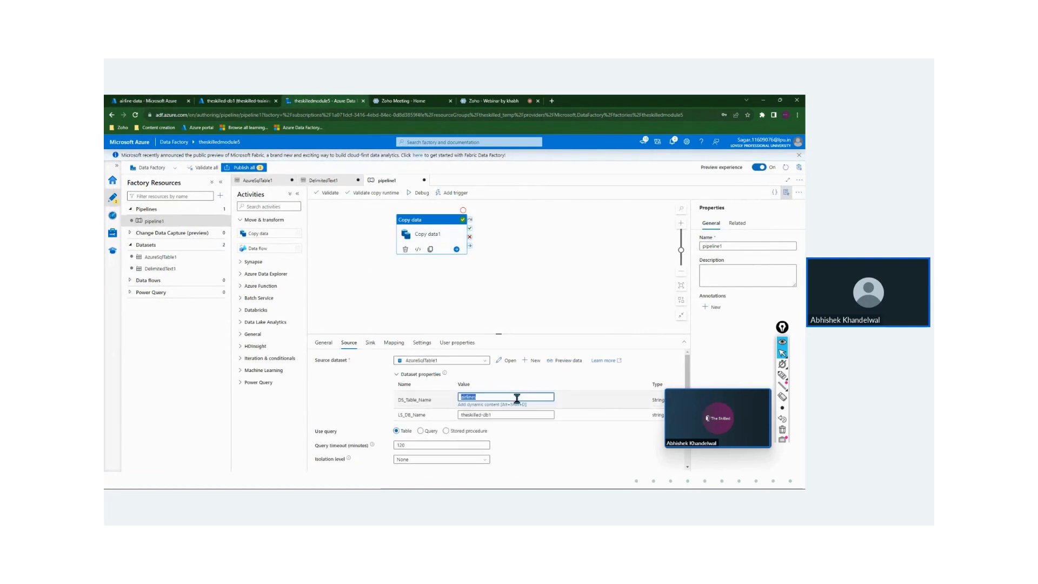
pyautogui.write('stocks')
pyautogui.click(370, 343)
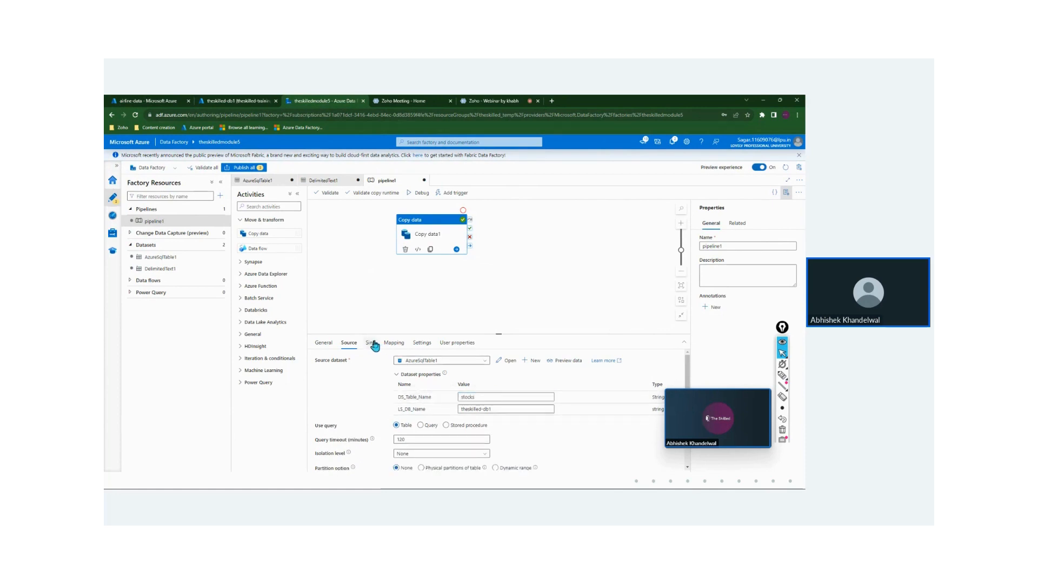
# Set the copy activity's sink parameters DA_Filesystem_Name to stock-data and DA_File_Name to stocks.csv.
pyautogui.doubleClick(466, 396)
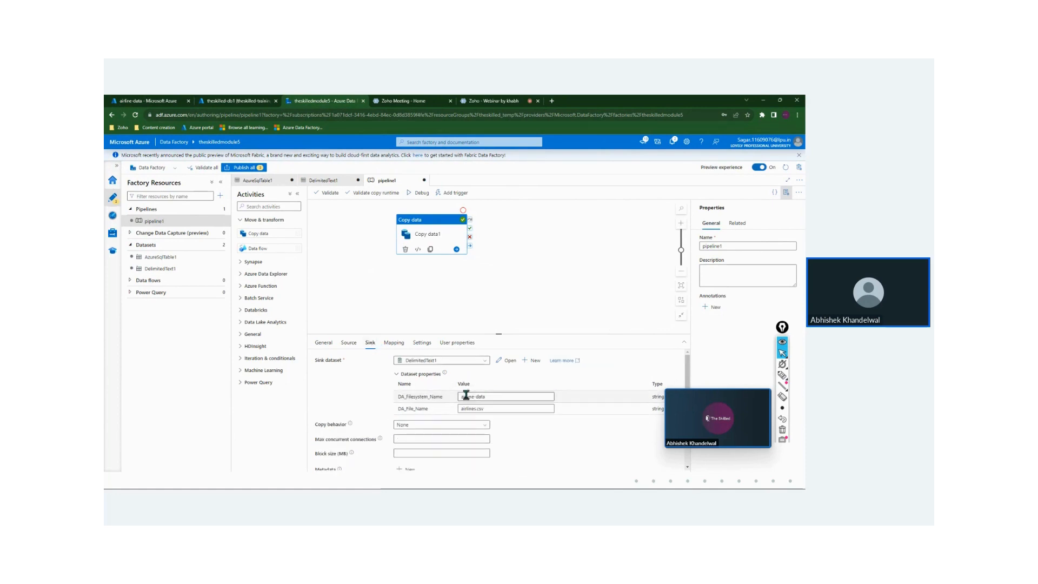
pyautogui.write('stocks')
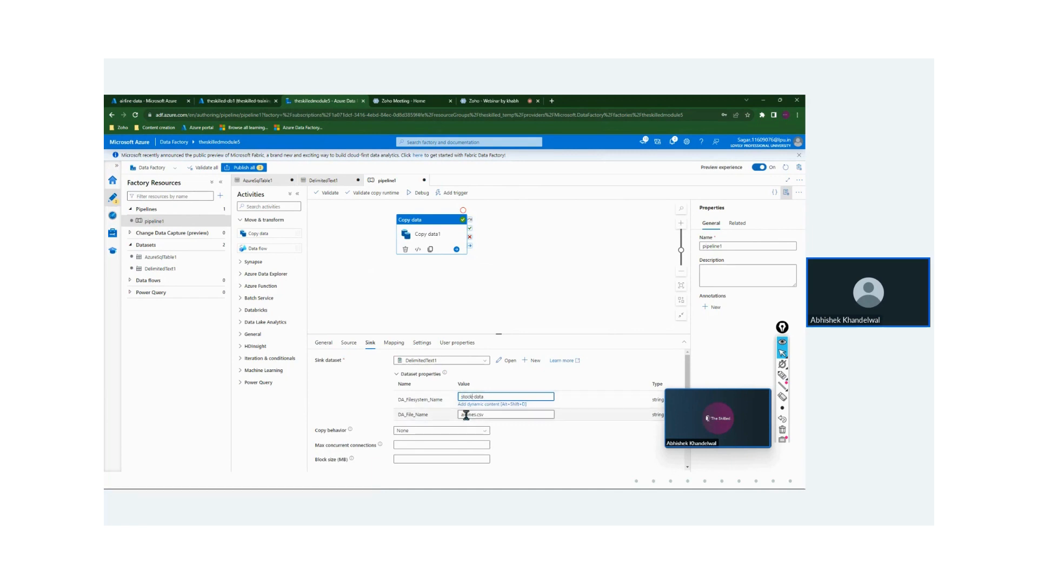
pyautogui.doubleClick(467, 415)
pyautogui.write('stocks')
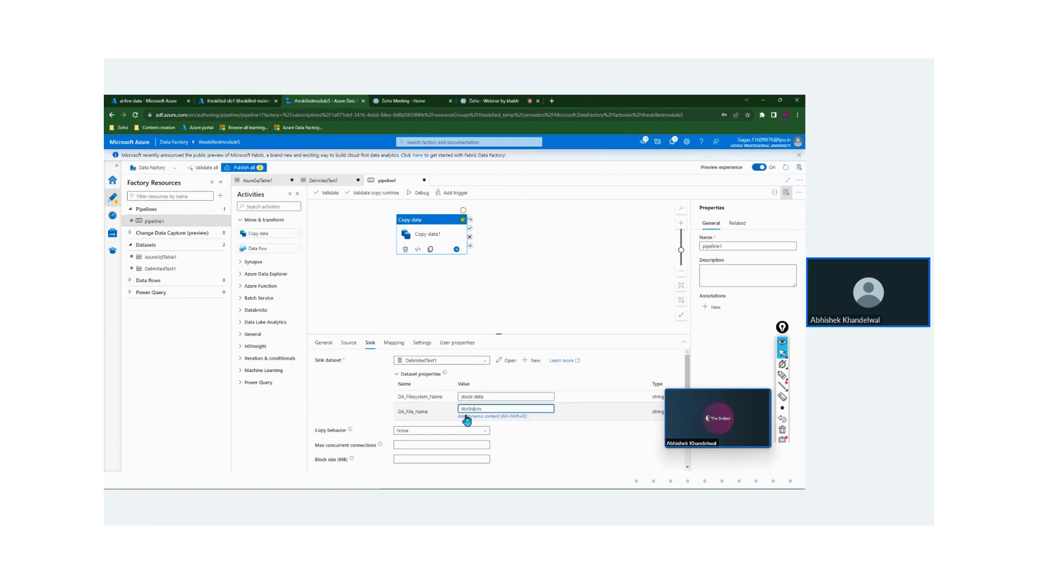
# Run the pipeline in debug mode and refresh its run status.
pyautogui.click(419, 195)
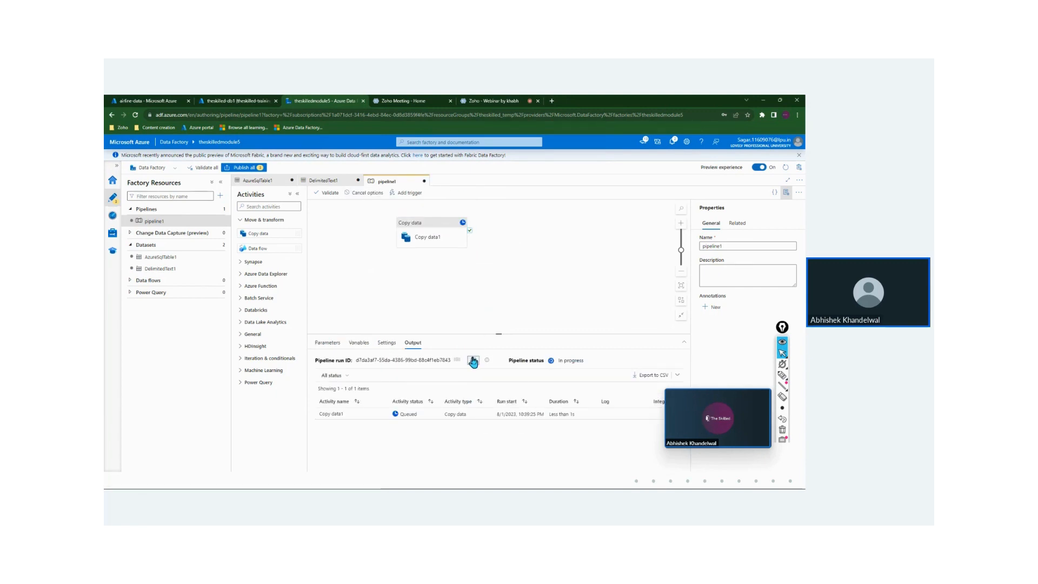
pyautogui.click(473, 361)
pyautogui.click(473, 361)
pyautogui.click(473, 361)
pyautogui.click(473, 360)
pyautogui.click(473, 361)
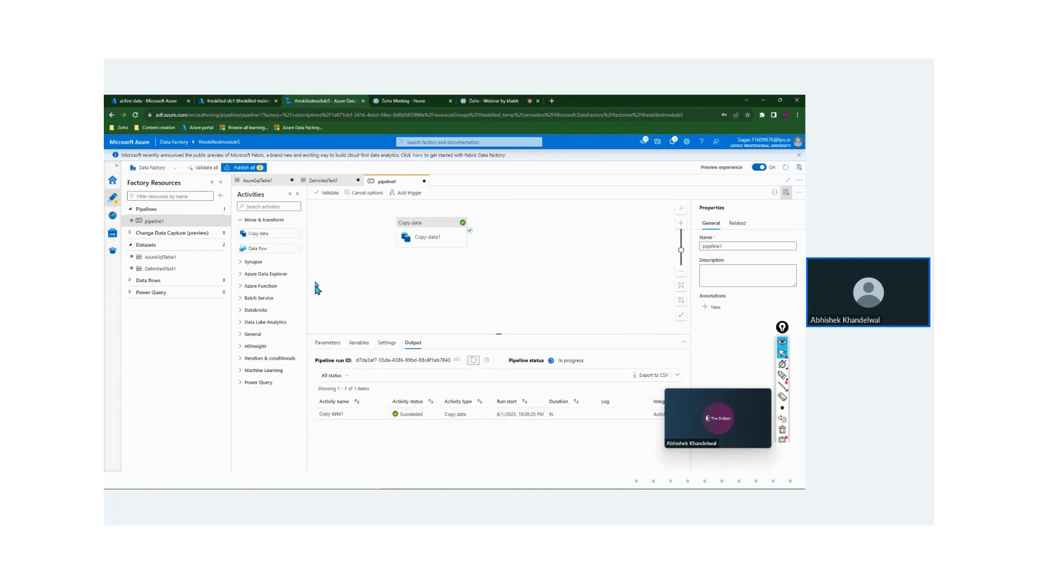
# Check the stock-data container's contents and the file's modified time in the Azure portal, and return to the Data Factory pipeline.
pyautogui.click(137, 101)
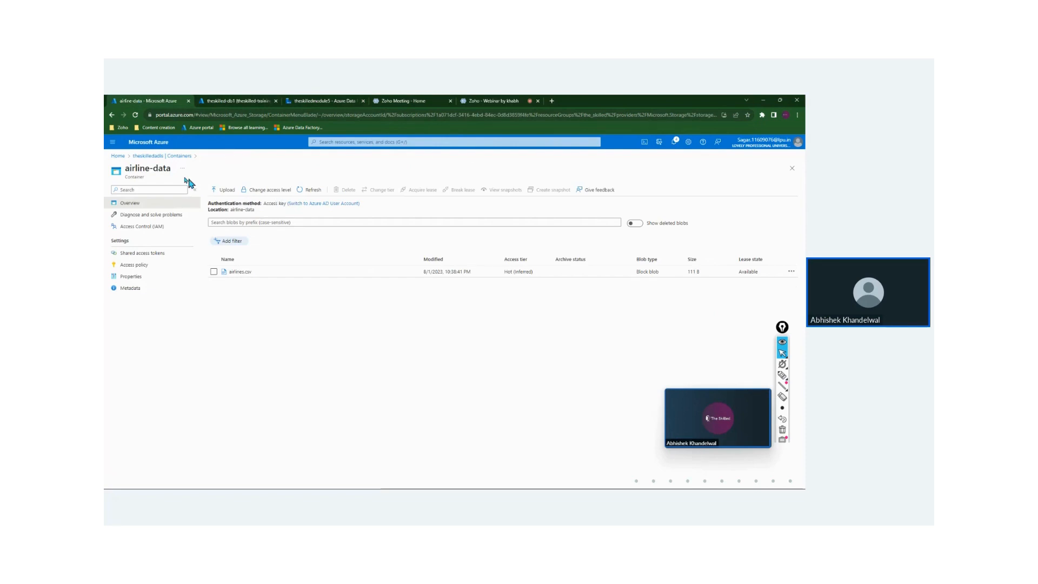
pyautogui.click(144, 156)
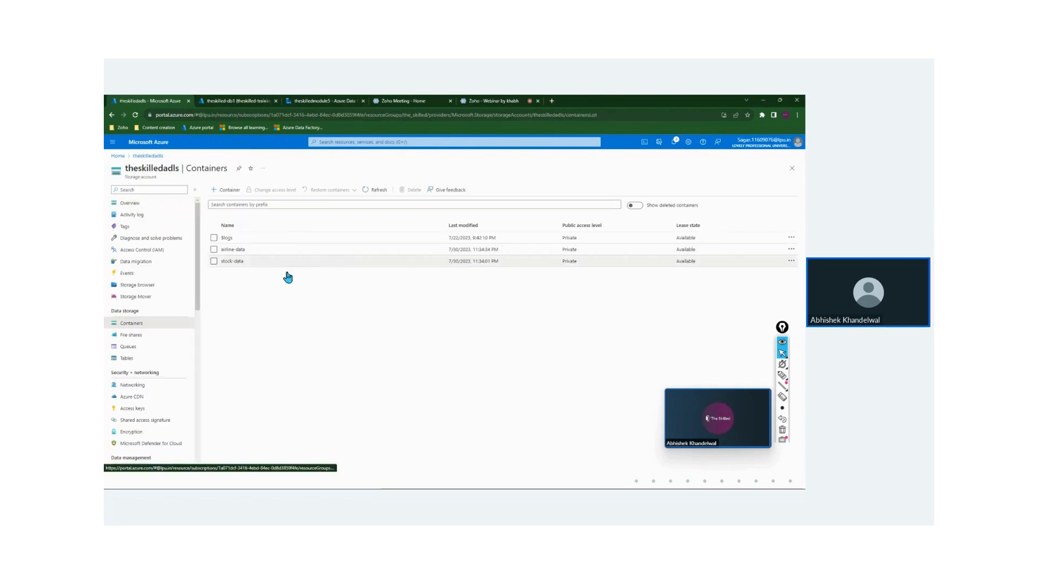
pyautogui.click(259, 262)
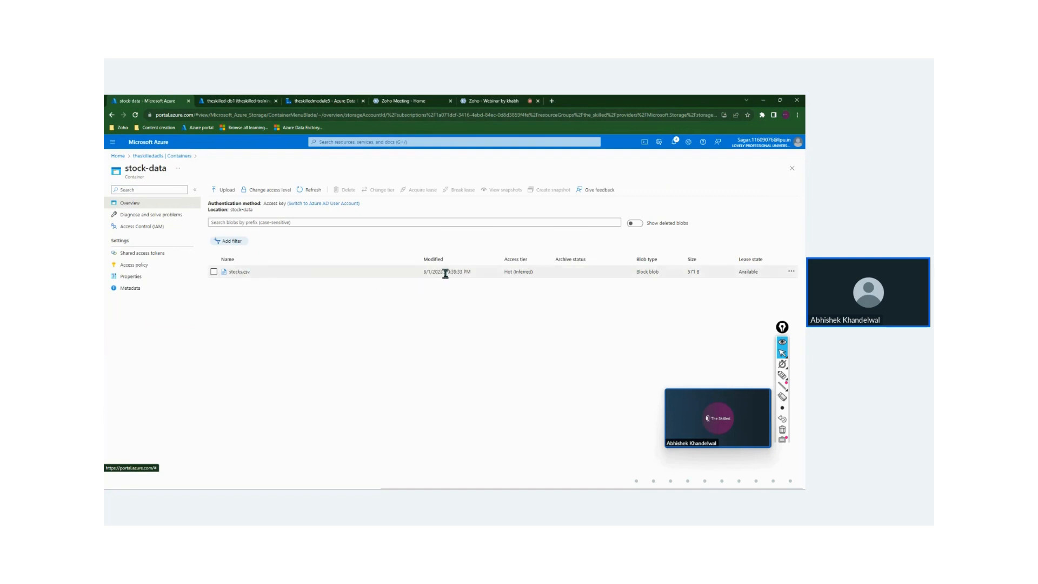
pyautogui.moveTo(445, 272); pyautogui.dragTo(472, 273)
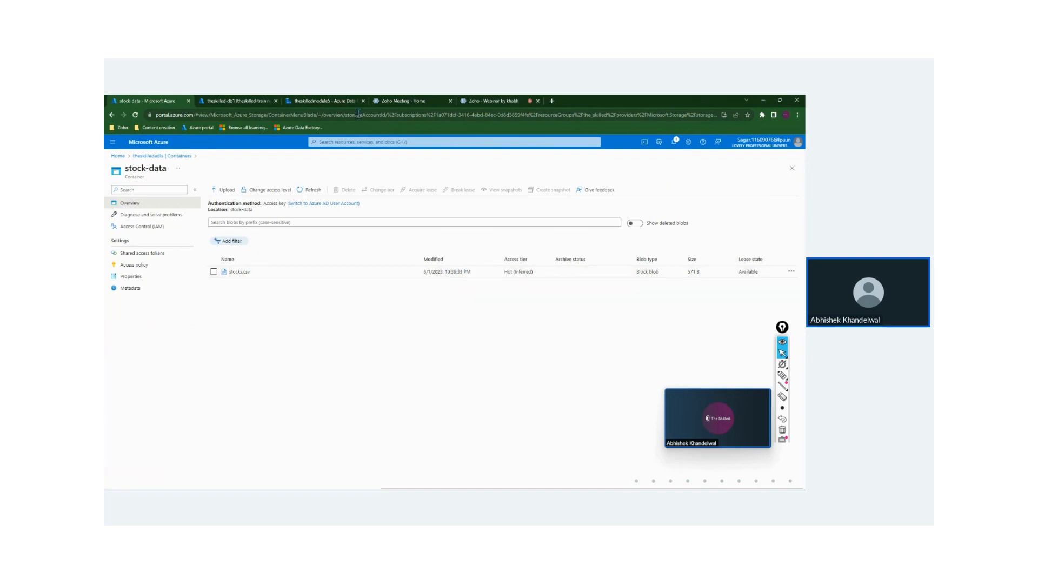
pyautogui.click(341, 102)
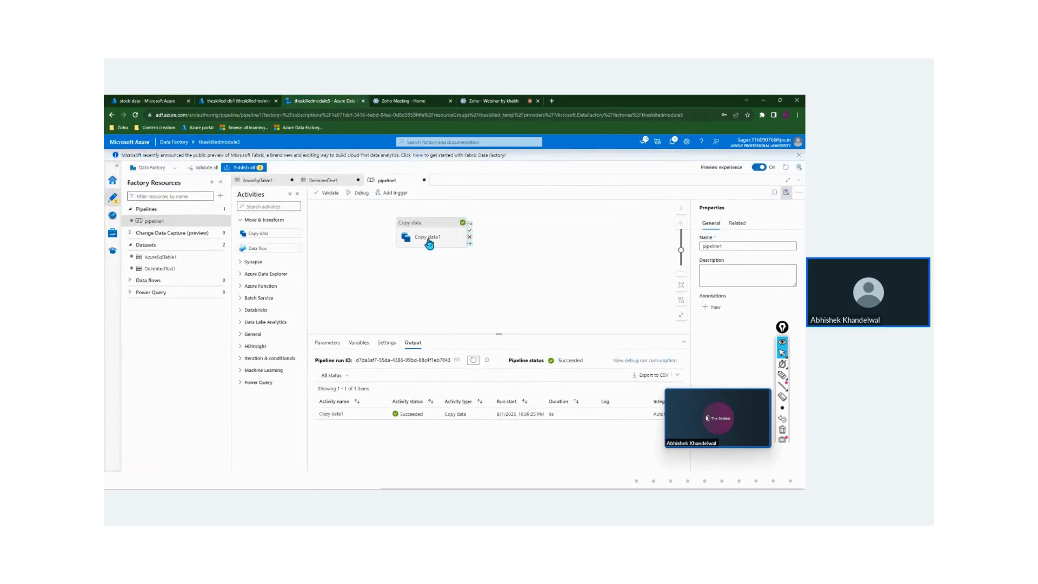
pyautogui.click(384, 266)
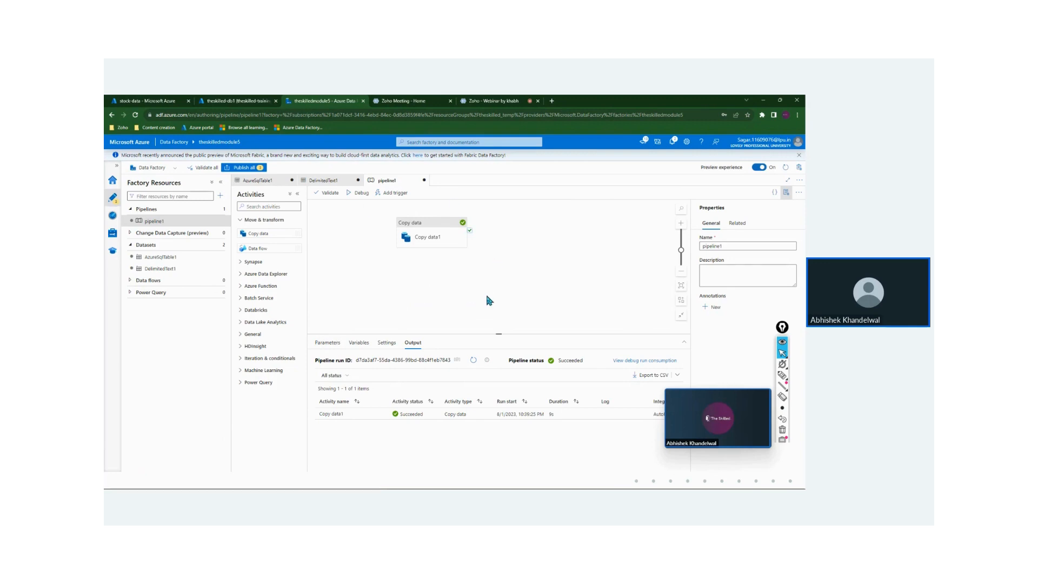
# Add a new pipeline parameter row and review the copy activity's source parameter DS_Table_Name.
pyautogui.click(328, 344)
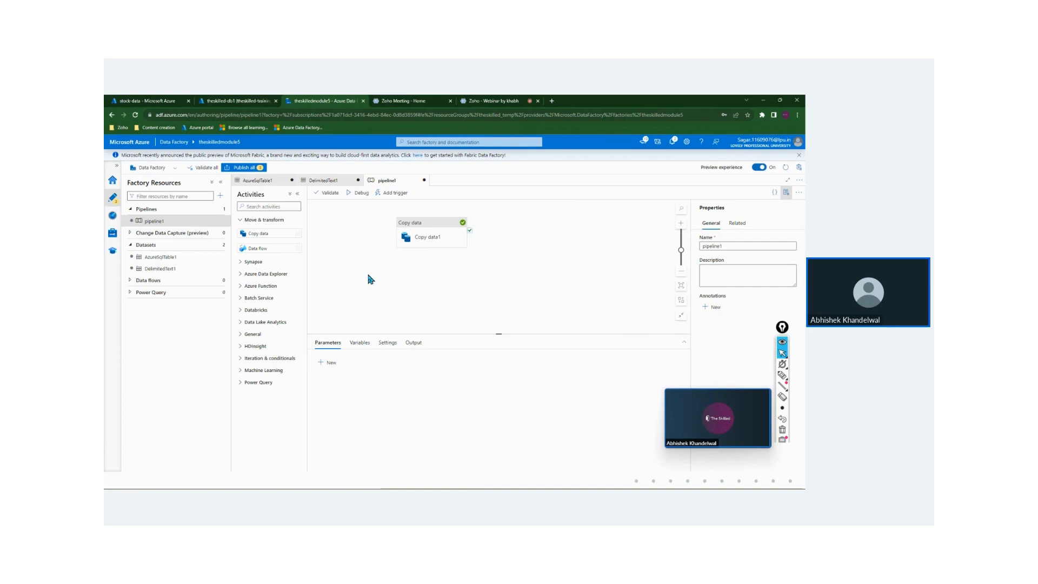
pyautogui.click(330, 362)
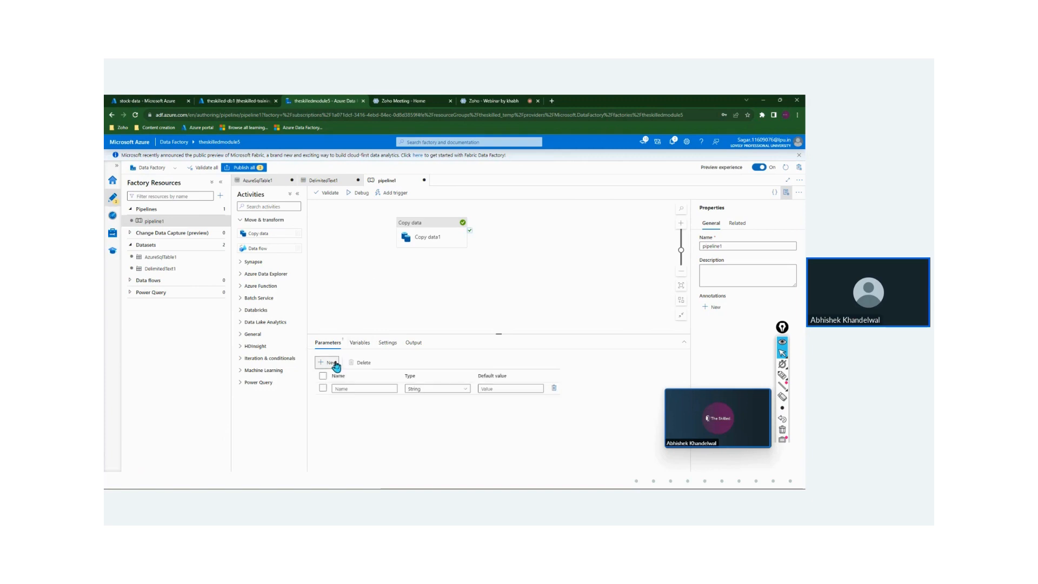
pyautogui.click(441, 240)
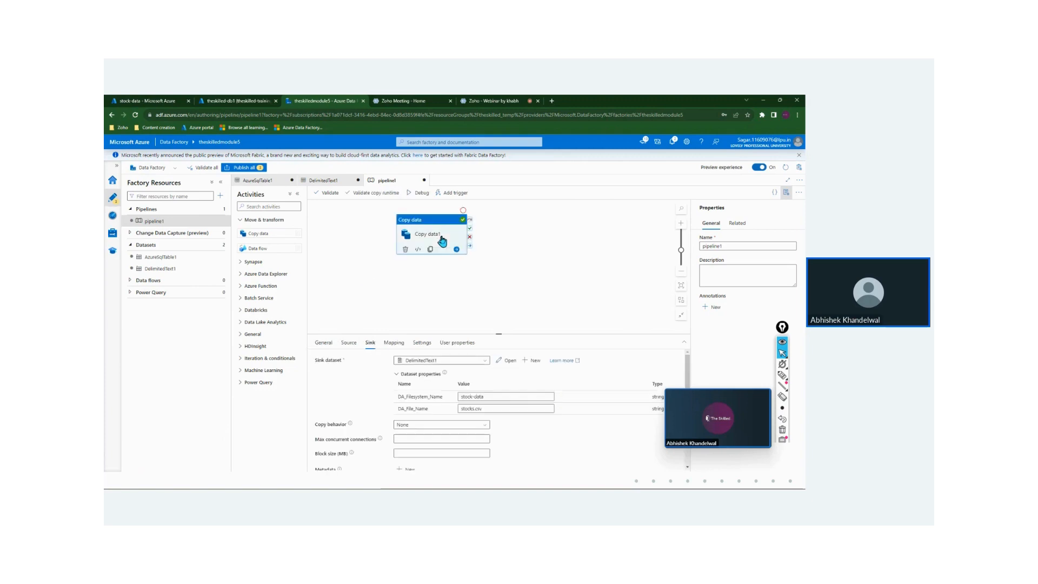
pyautogui.click(357, 344)
pyautogui.doubleClick(408, 397)
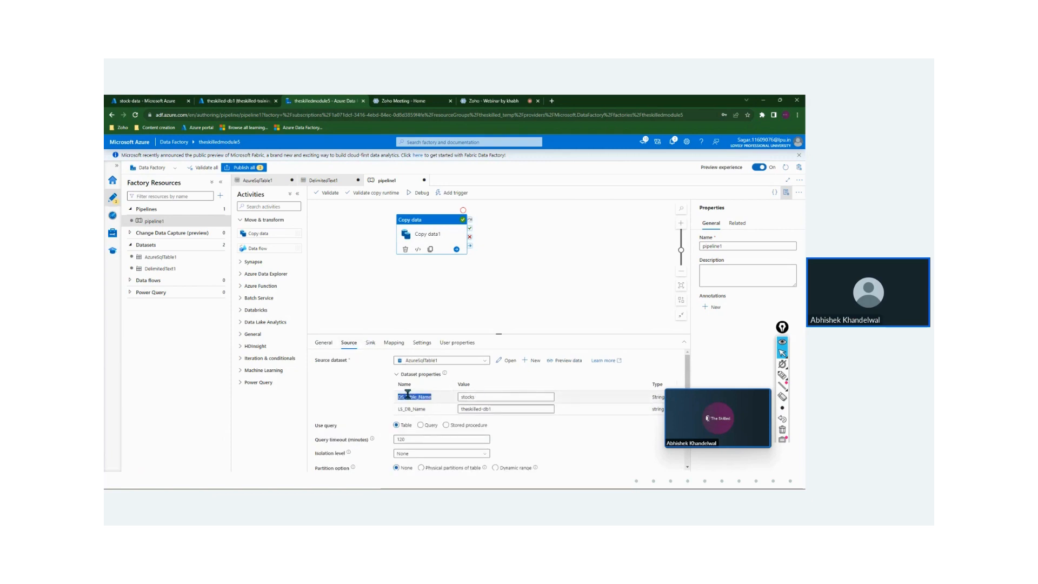
pyautogui.doubleClick(425, 398)
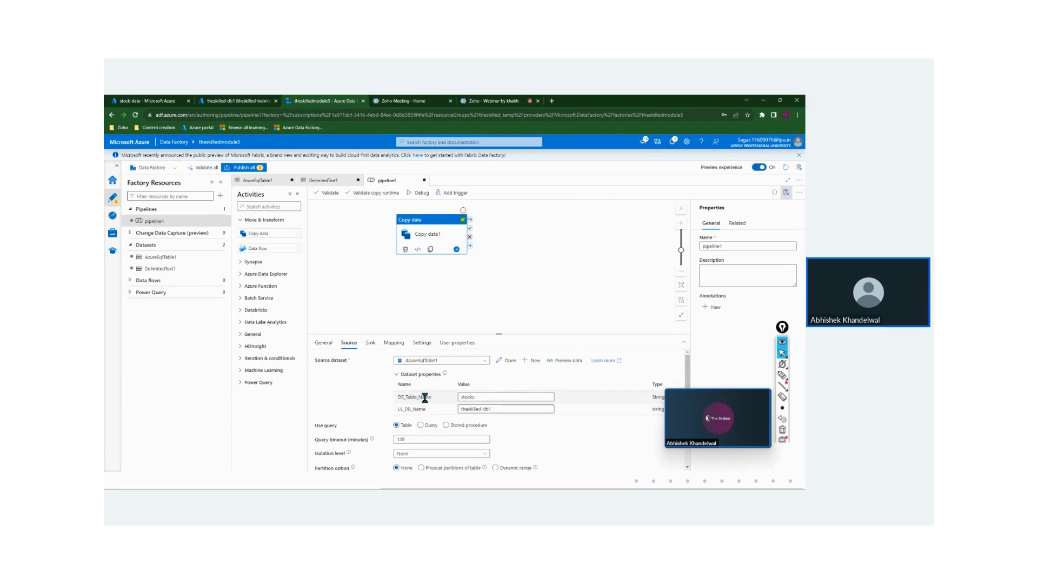
pyautogui.doubleClick(485, 397)
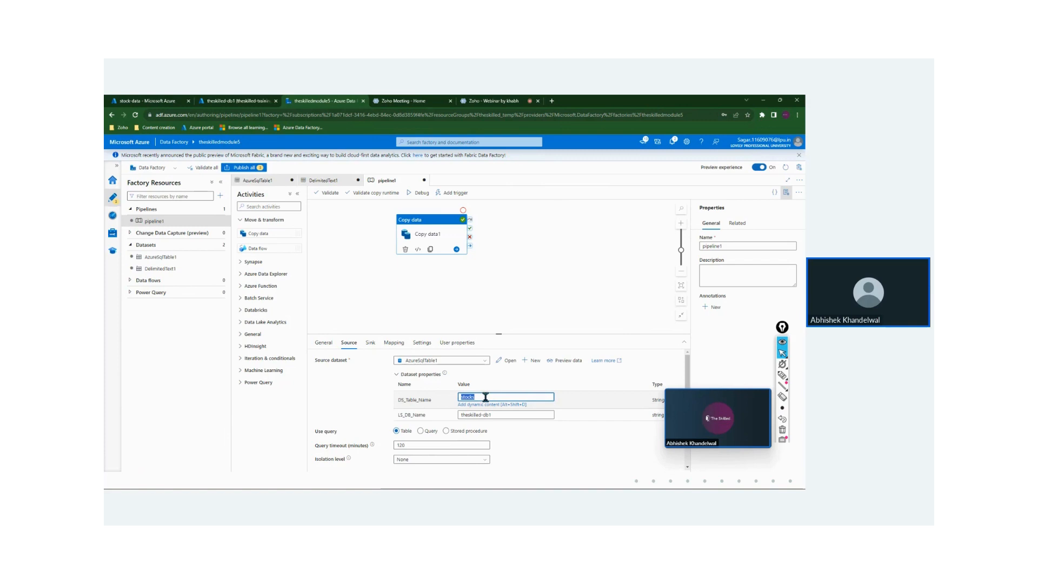
pyautogui.click(363, 284)
# Name the new string pipeline parameter PI_DB_Table_Name.
pyautogui.click(348, 388)
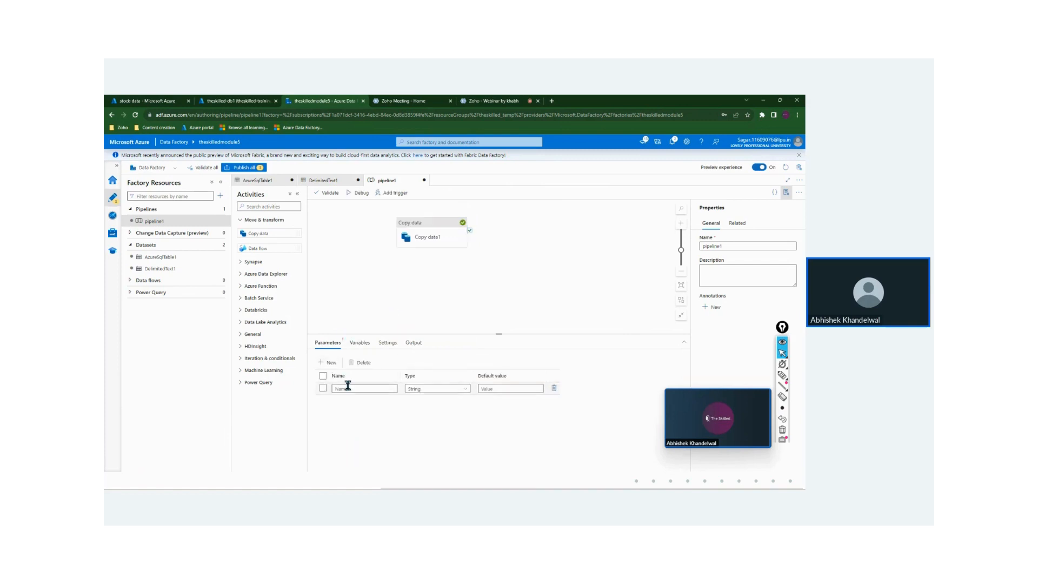
pyautogui.click(348, 387)
pyautogui.write('P')
pyautogui.write('l_Datable_Nam')
pyautogui.click(361, 277)
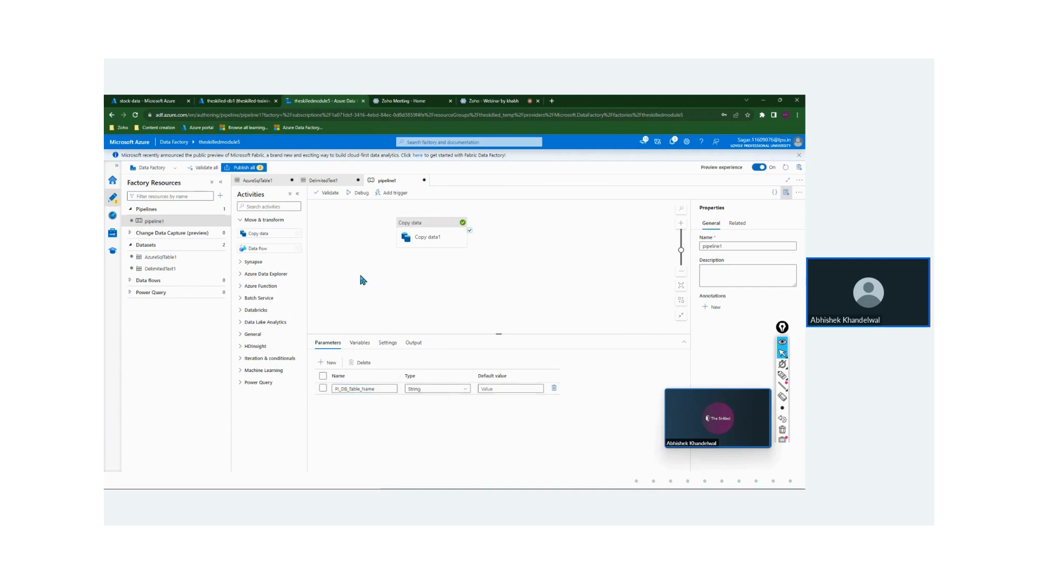
# Replace the copy activity's source DS_Table_Name value with dynamic content referencing the pipeline parameter PI_DB_Table_Name.
pyautogui.click(409, 244)
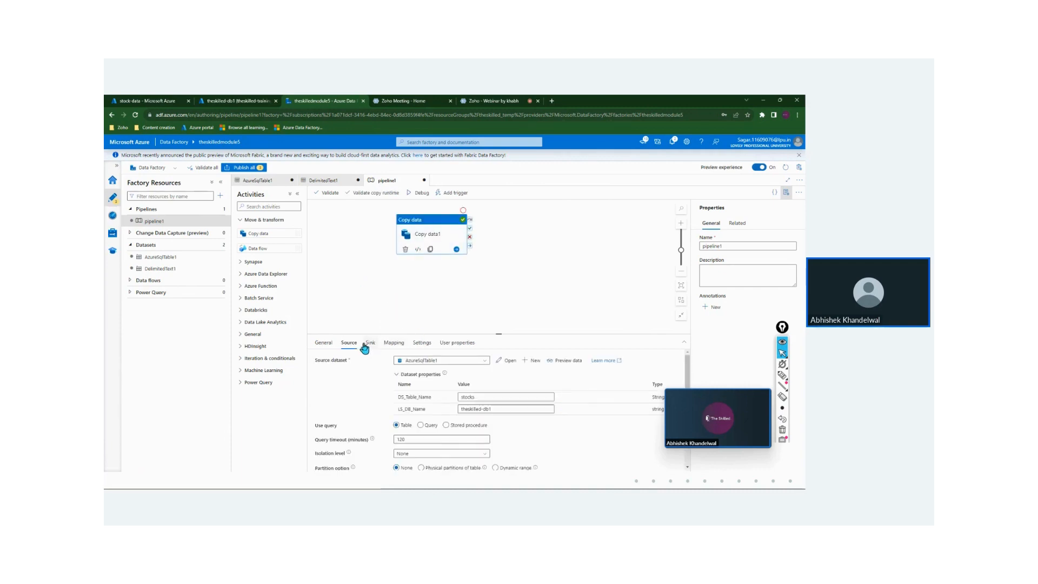
pyautogui.click(481, 396)
pyautogui.doubleClick(482, 396)
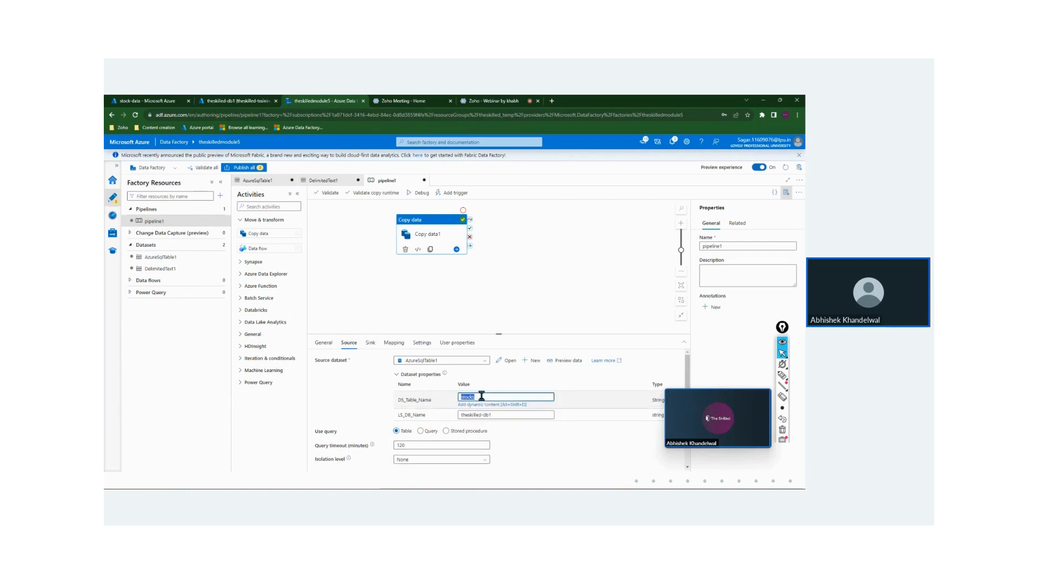
pyautogui.press('BackSpace')
pyautogui.click(485, 405)
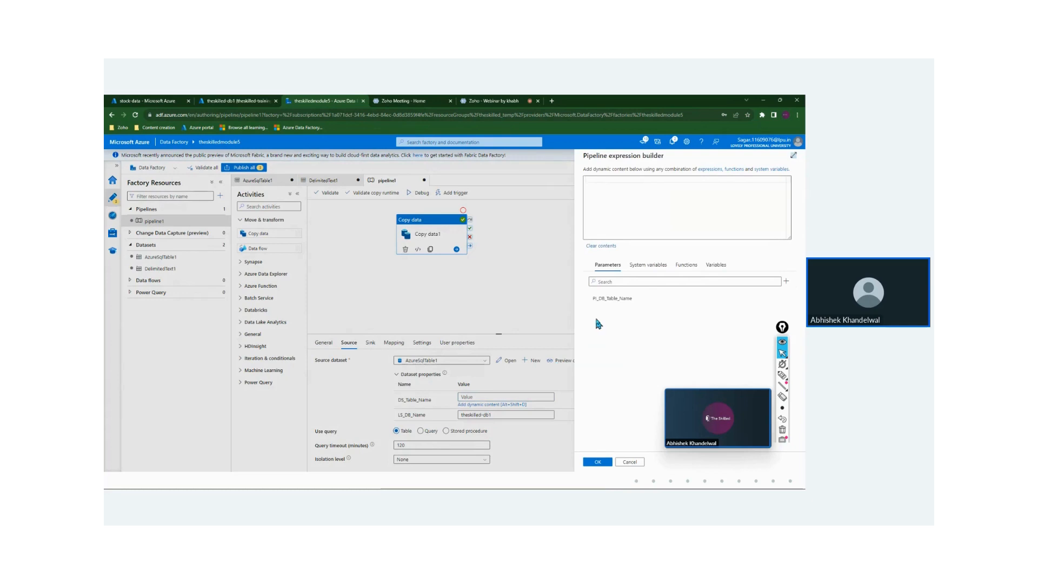
pyautogui.click(624, 301)
pyautogui.click(605, 463)
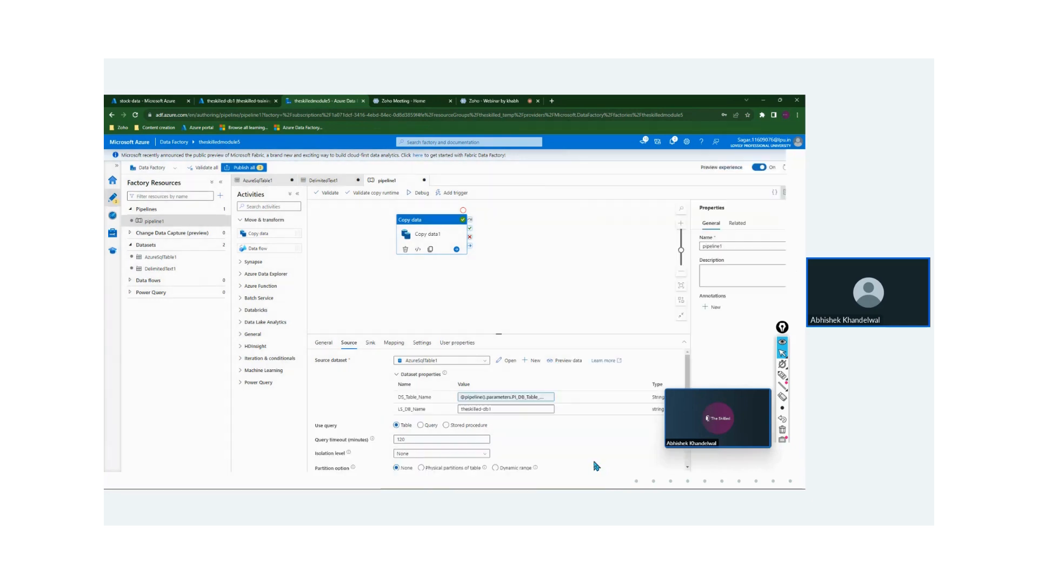
pyautogui.click(421, 278)
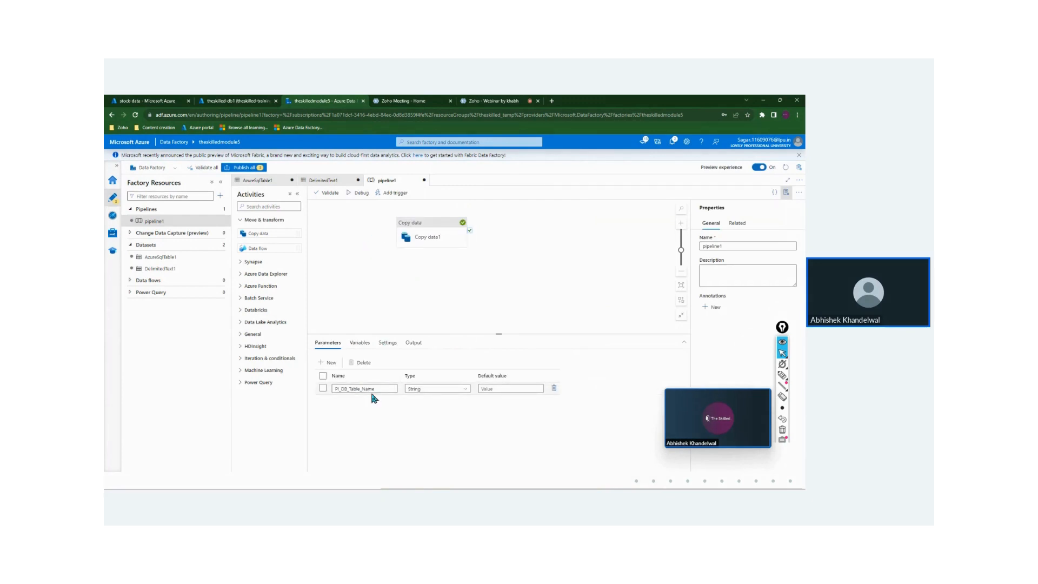
pyautogui.click(783, 375)
pyautogui.moveTo(215, 289); pyautogui.dragTo(222, 363)
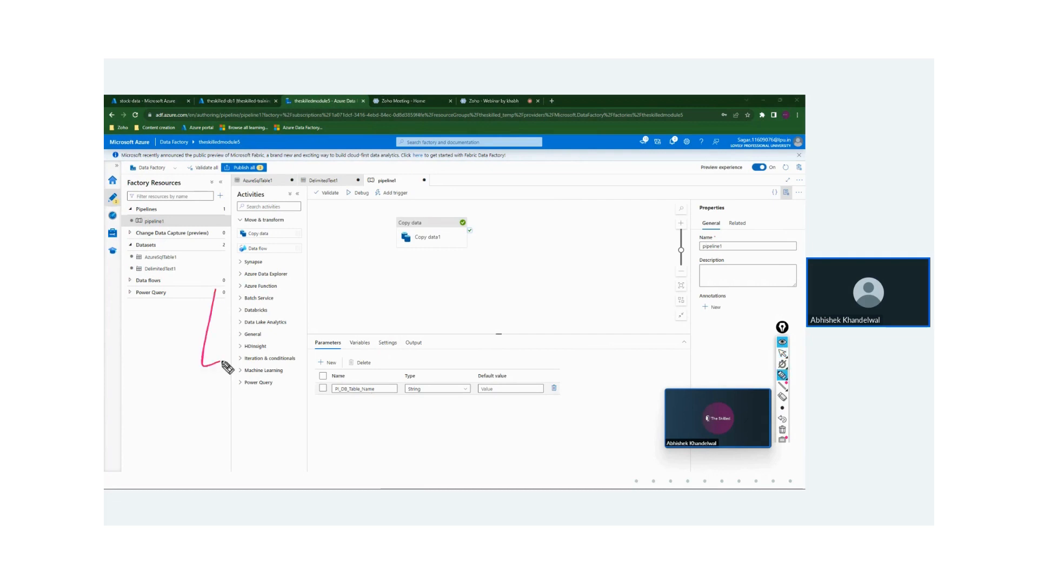
pyautogui.moveTo(274, 293); pyautogui.dragTo(262, 349)
pyautogui.moveTo(419, 272); pyautogui.dragTo(418, 327)
pyautogui.moveTo(419, 268)
pyautogui.mouseDown()
pyautogui.moveTo(438, 322)
pyautogui.moveTo(428, 324)
pyautogui.mouseUp()
pyautogui.moveTo(484, 269)
pyautogui.mouseDown()
pyautogui.moveTo(484, 297)
pyautogui.moveTo(503, 297)
pyautogui.mouseUp()
pyautogui.moveTo(481, 295); pyautogui.dragTo(524, 280)
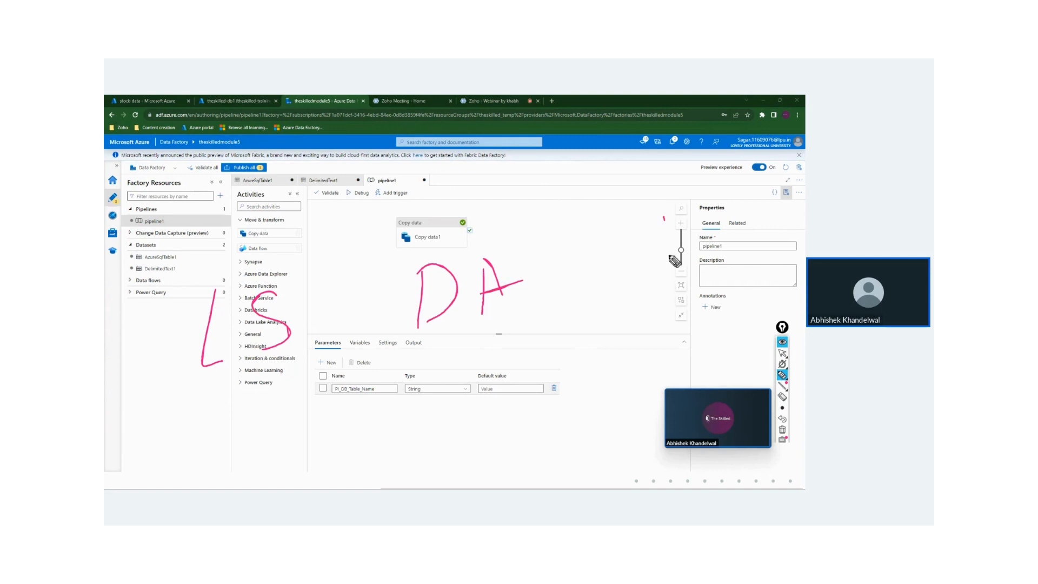
pyautogui.moveTo(669, 273); pyautogui.dragTo(669, 219)
pyautogui.moveTo(641, 235)
pyautogui.mouseDown()
pyautogui.moveTo(679, 203)
pyautogui.moveTo(667, 253)
pyautogui.mouseUp()
pyautogui.moveTo(730, 209)
pyautogui.mouseDown()
pyautogui.moveTo(730, 264)
pyautogui.moveTo(748, 208)
pyautogui.mouseUp()
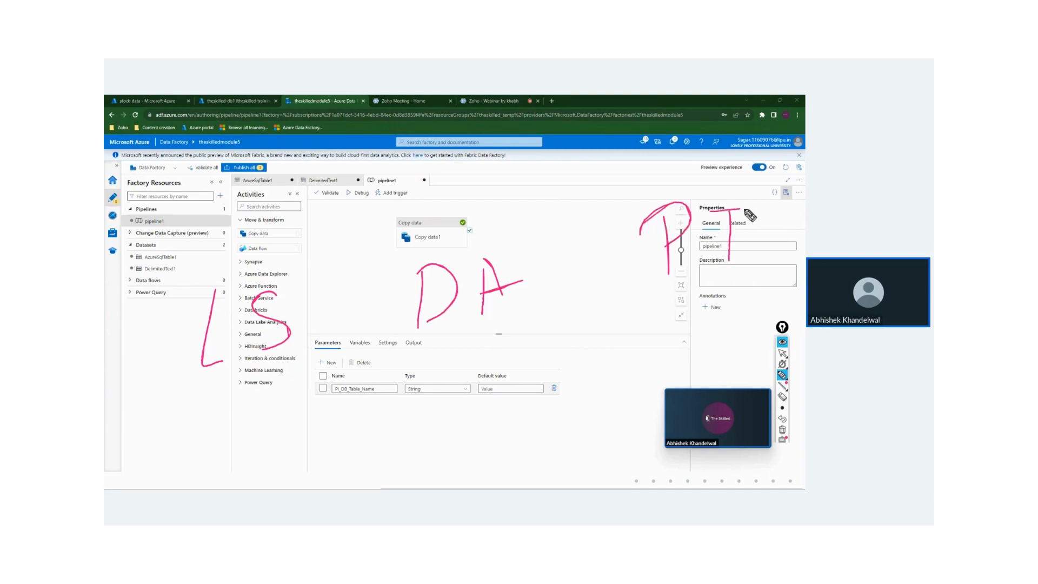
pyautogui.moveTo(709, 266); pyautogui.dragTo(761, 262)
pyautogui.moveTo(720, 307); pyautogui.dragTo(719, 344)
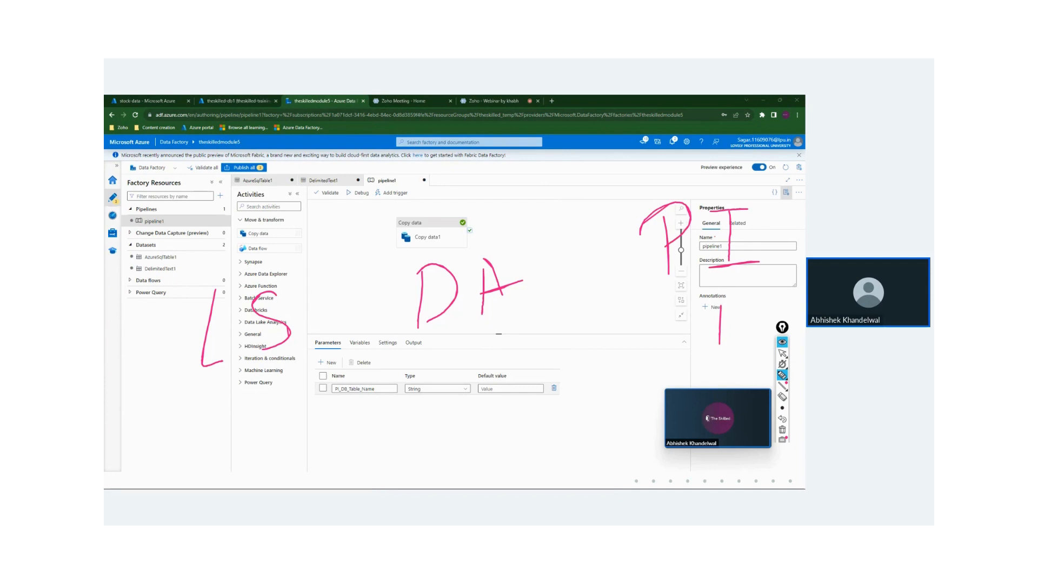
pyautogui.moveTo(414, 372)
pyautogui.mouseDown()
pyautogui.moveTo(417, 399)
pyautogui.moveTo(436, 395)
pyautogui.mouseUp()
pyautogui.moveTo(481, 363)
pyautogui.mouseDown()
pyautogui.moveTo(501, 360)
pyautogui.moveTo(511, 386)
pyautogui.mouseUp()
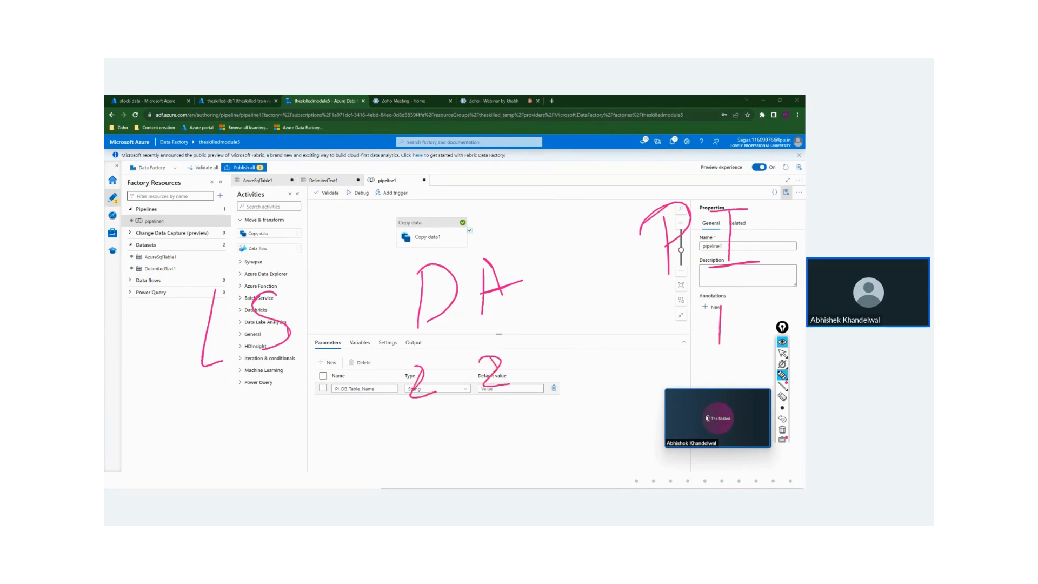
pyautogui.moveTo(240, 383); pyautogui.dragTo(243, 427)
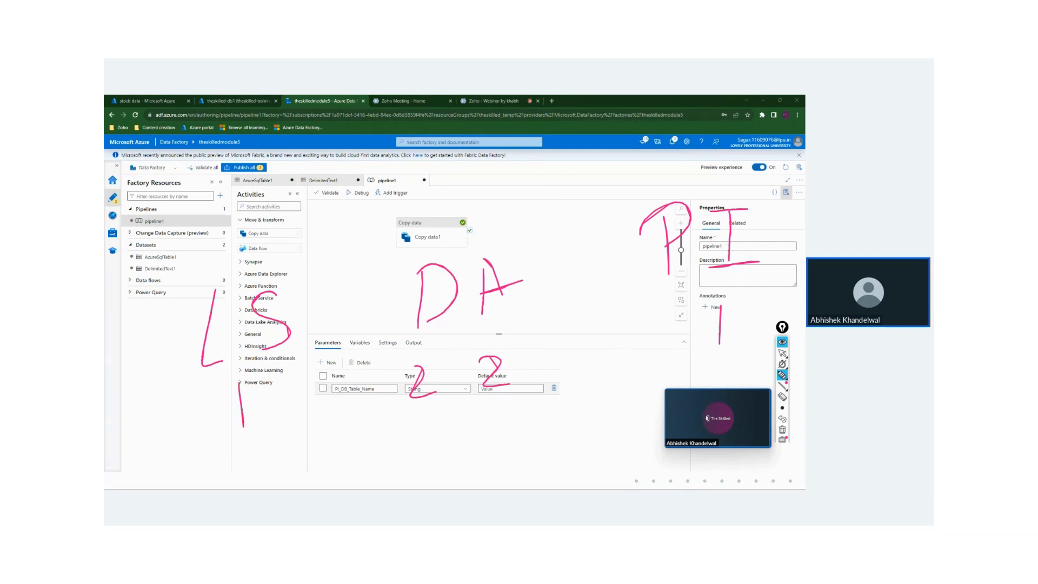
pyautogui.moveTo(494, 343)
pyautogui.mouseDown()
pyautogui.moveTo(480, 397)
pyautogui.moveTo(490, 343)
pyautogui.mouseUp()
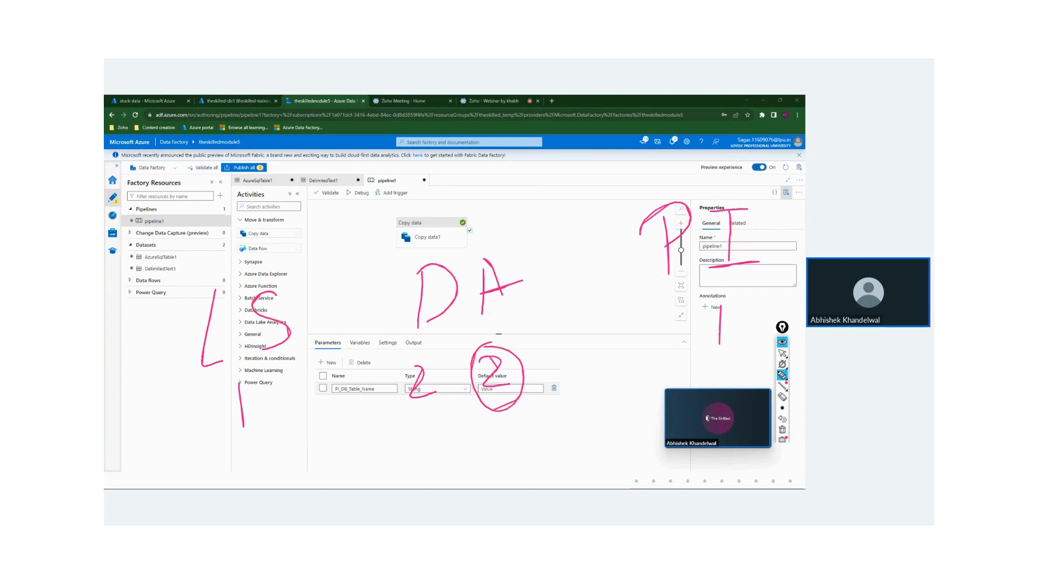
pyautogui.moveTo(402, 436)
pyautogui.mouseDown()
pyautogui.moveTo(413, 415)
pyautogui.moveTo(453, 430)
pyautogui.moveTo(453, 464)
pyautogui.mouseUp()
pyautogui.moveTo(399, 435)
pyautogui.mouseDown()
pyautogui.moveTo(355, 307)
pyautogui.moveTo(690, 283)
pyautogui.moveTo(696, 295)
pyautogui.moveTo(703, 255)
pyautogui.mouseUp()
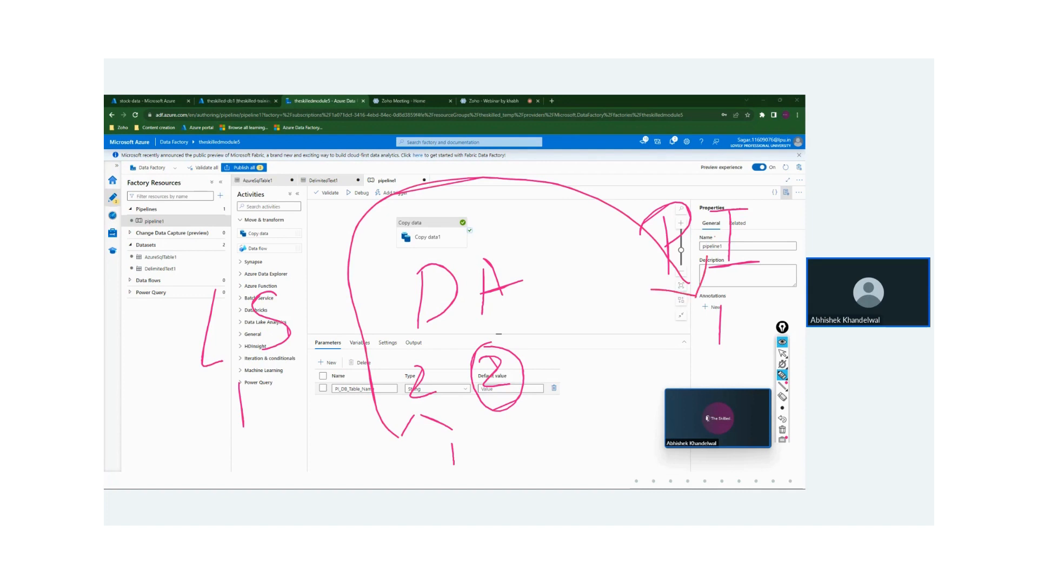
pyautogui.moveTo(455, 466)
pyautogui.mouseDown()
pyautogui.moveTo(324, 459)
pyautogui.moveTo(255, 434)
pyautogui.moveTo(292, 421)
pyautogui.mouseUp()
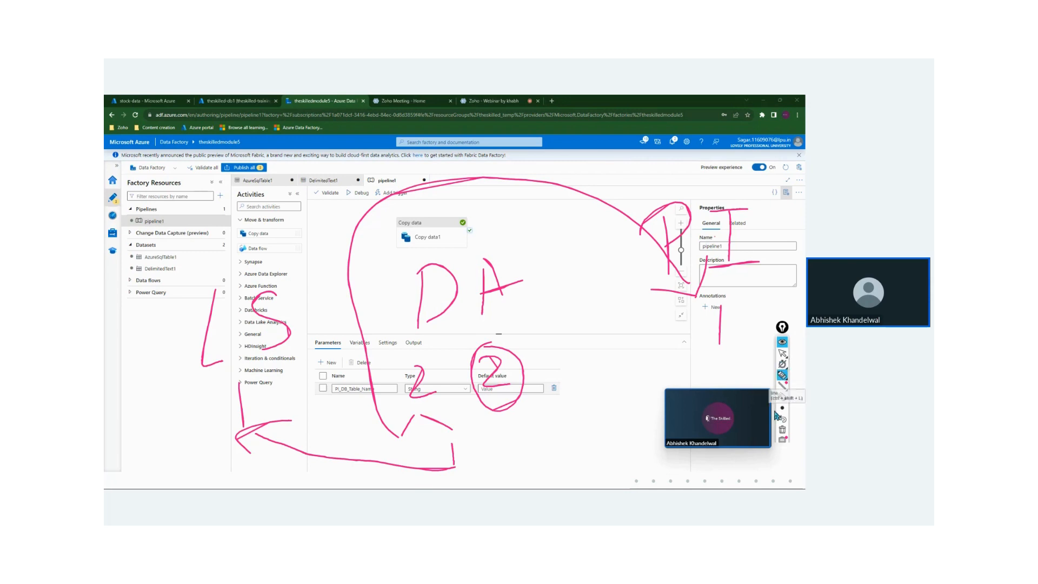
pyautogui.click(783, 431)
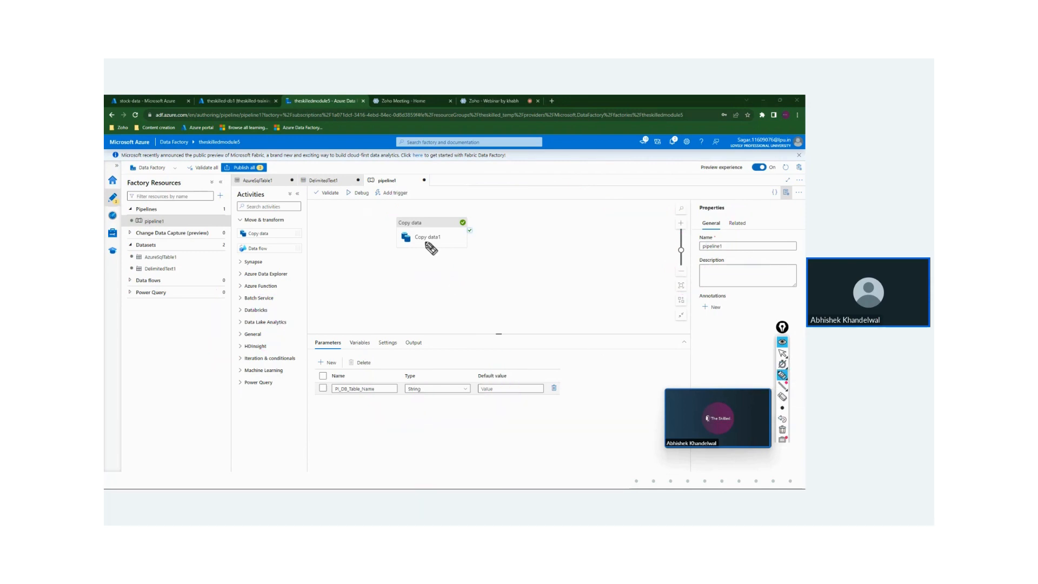
pyautogui.click(783, 352)
# Move the Copy data1 activity slightly on the pipeline canvas, leaving it selected.
pyautogui.moveTo(425, 237); pyautogui.dragTo(482, 249)
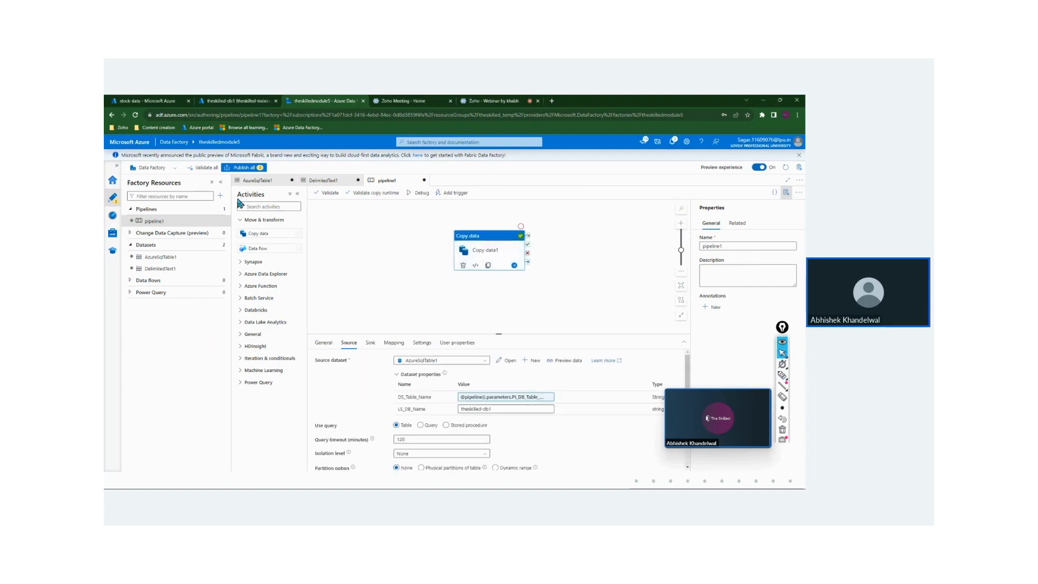
# Create a new blank pipeline and add an Execute Pipeline activity to its canvas.
pyautogui.click(221, 197)
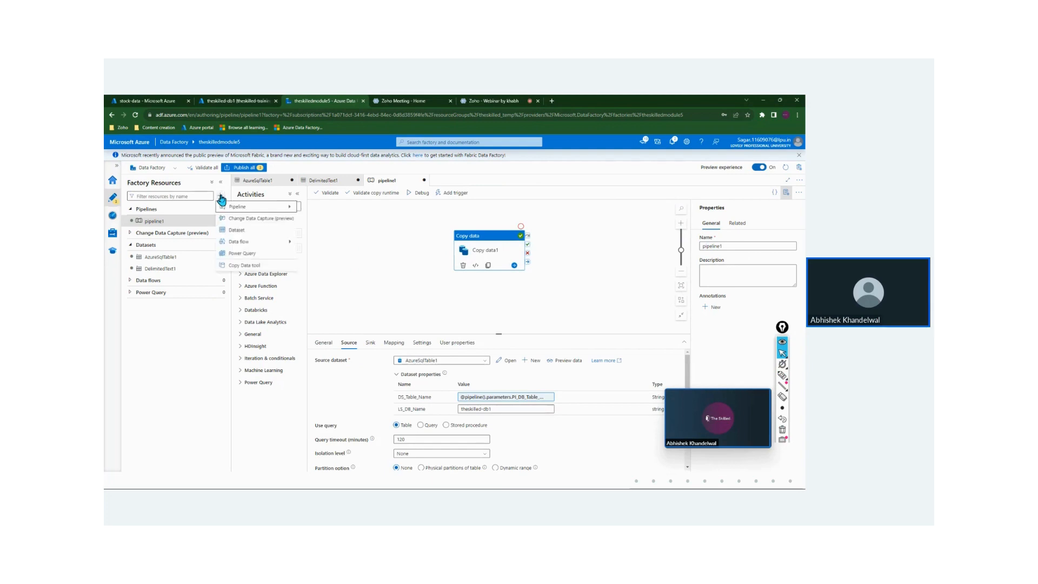
pyautogui.moveTo(232, 206)
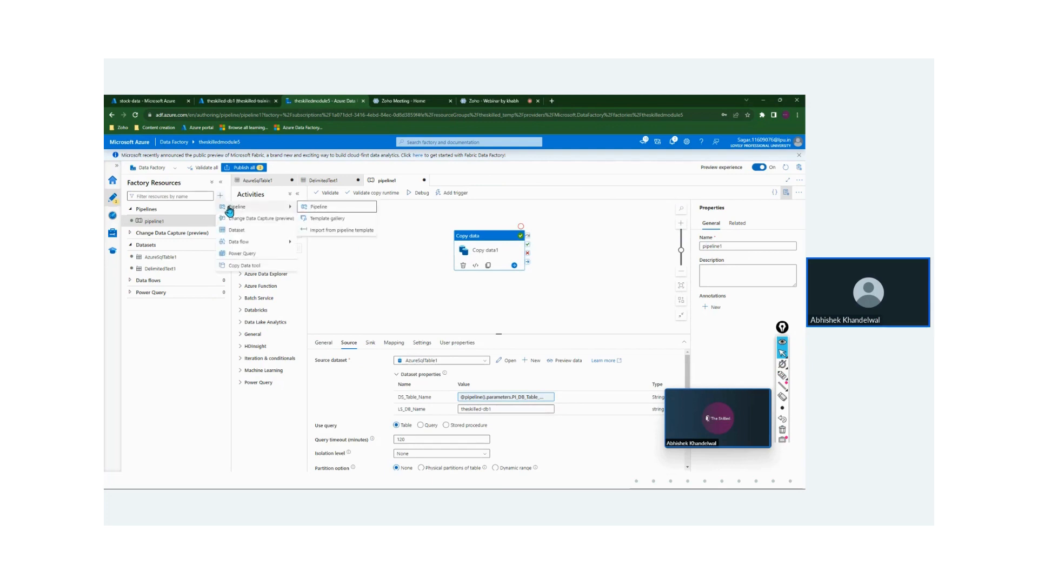
pyautogui.click(303, 210)
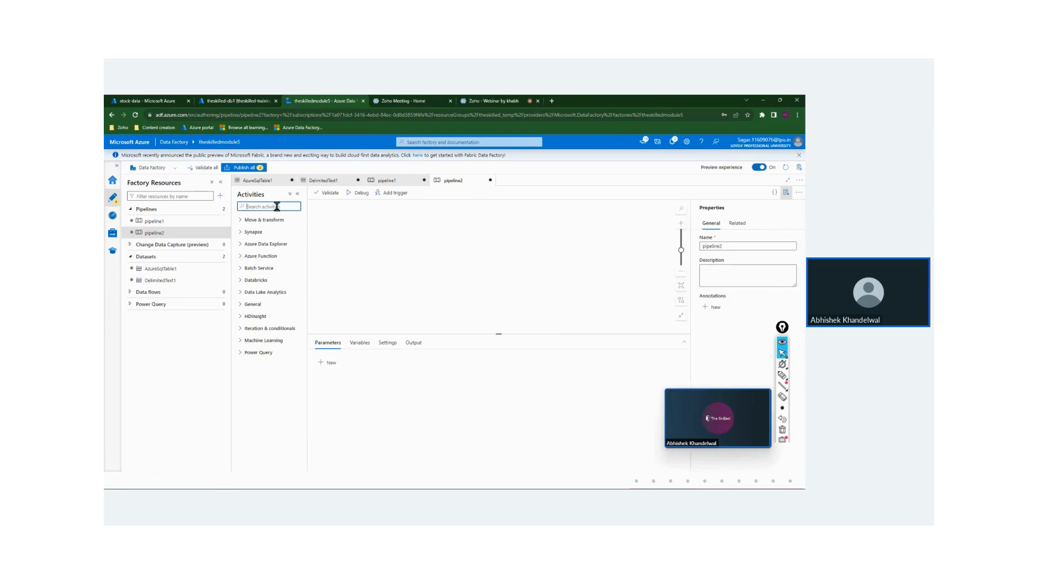
pyautogui.write('exec')
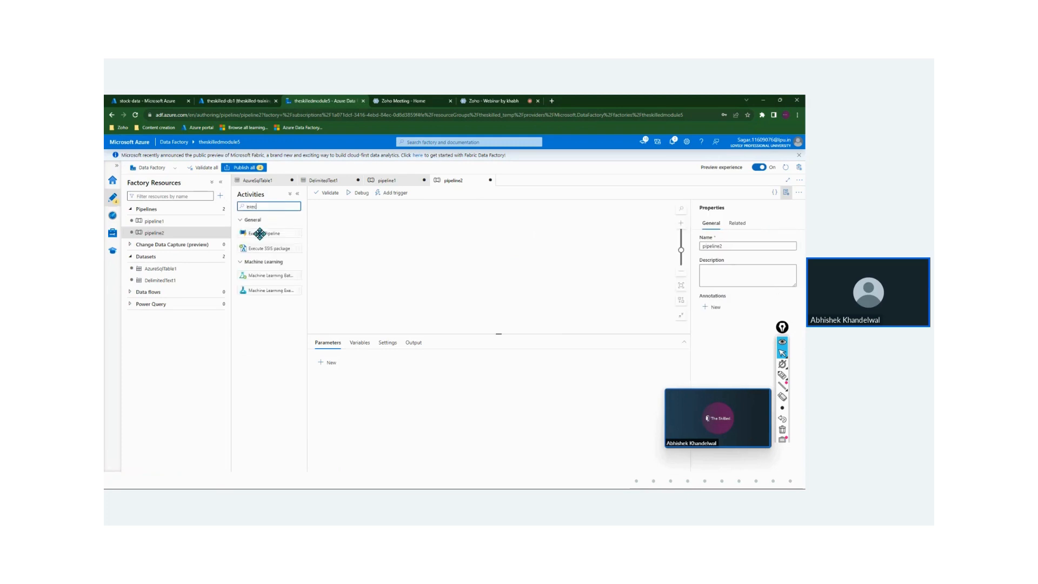
pyautogui.moveTo(261, 233); pyautogui.dragTo(417, 255)
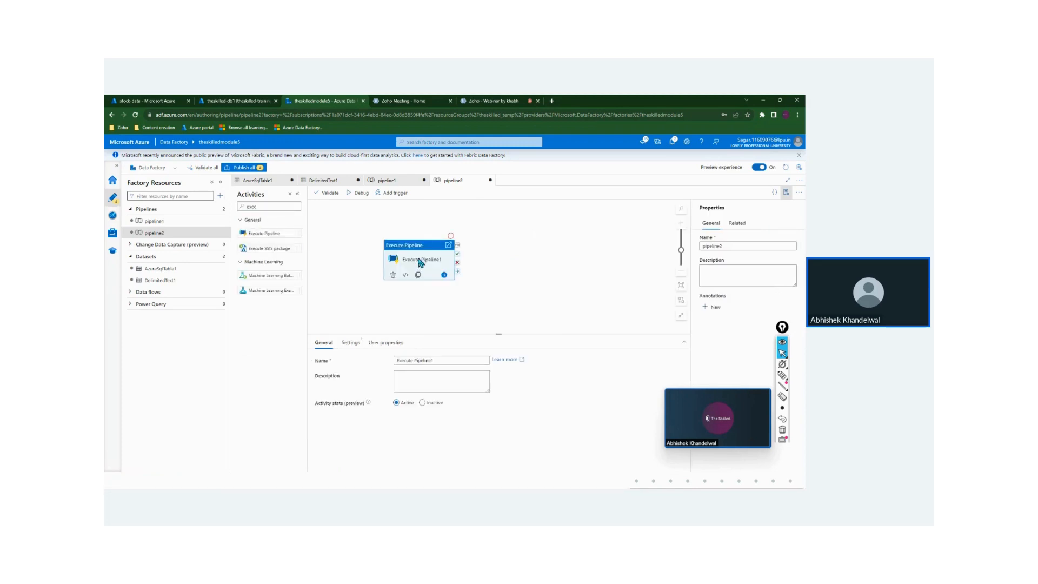
# Set the Execute Pipeline activity's invoked pipeline to pipeline1.
pyautogui.click(350, 342)
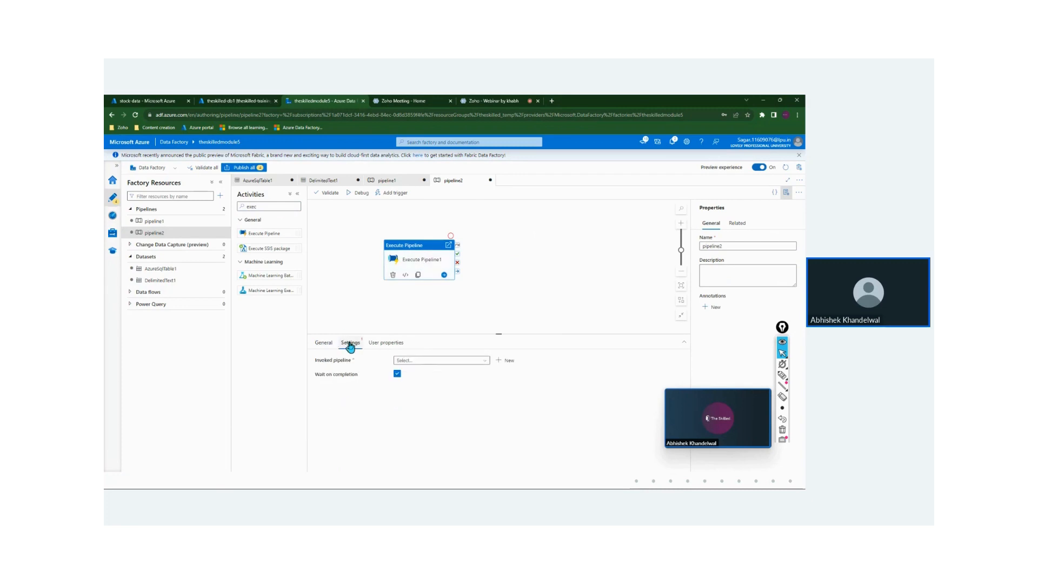
pyautogui.click(405, 360)
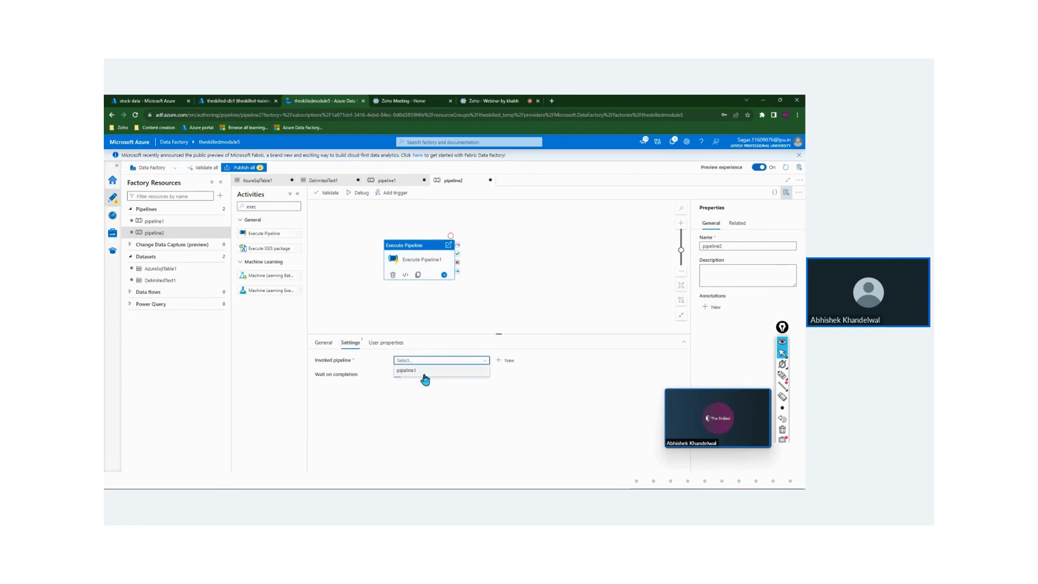
pyautogui.click(426, 375)
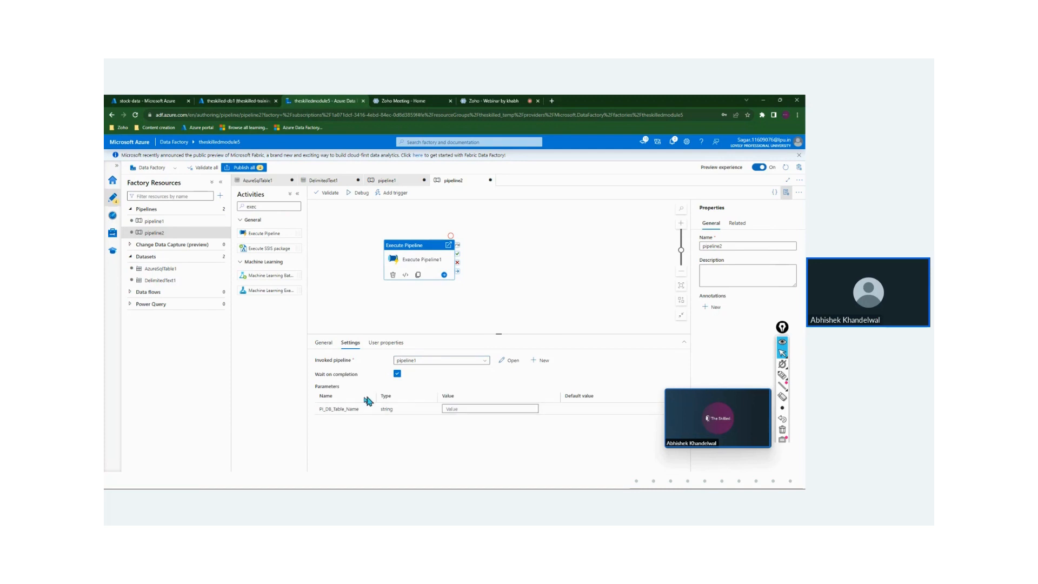
# Set the invoked pipeline's PI_DB_Table_Name parameter value to stocks, and return to pipeline1.
pyautogui.doubleClick(351, 406)
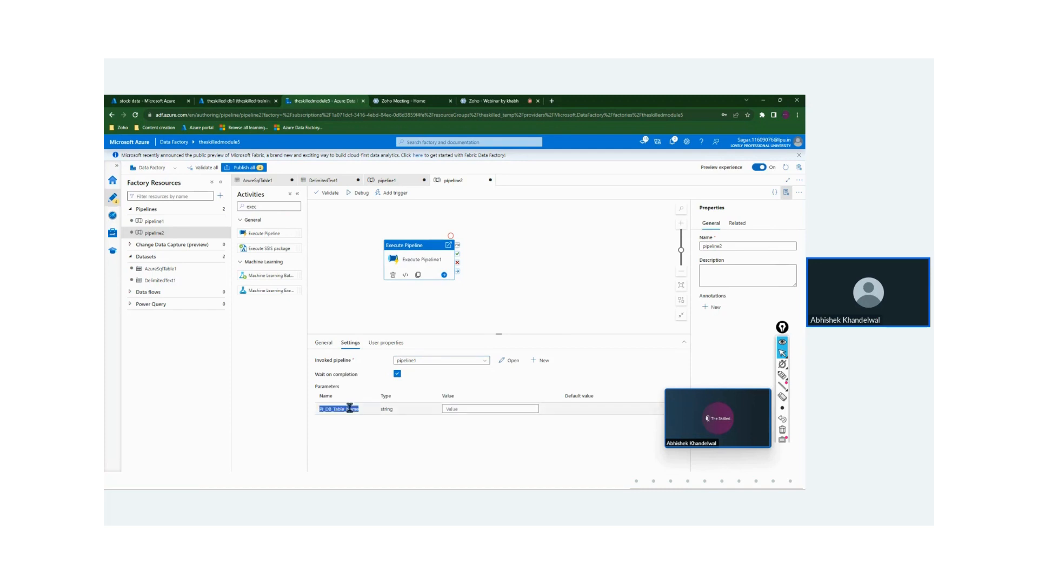
pyautogui.click(490, 409)
pyautogui.write('sto')
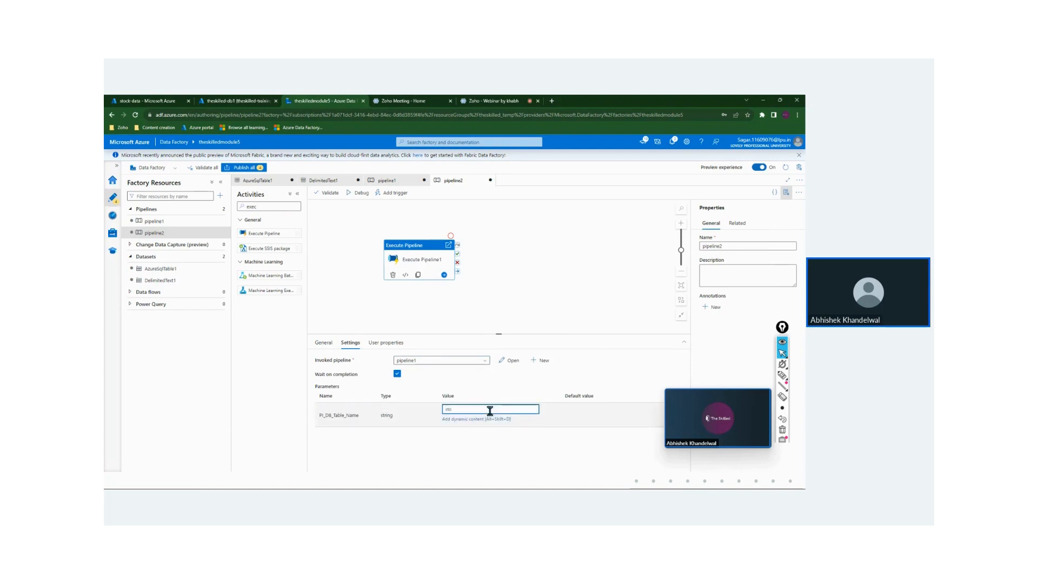
pyautogui.write('cks')
pyautogui.moveTo(460, 409); pyautogui.dragTo(441, 410)
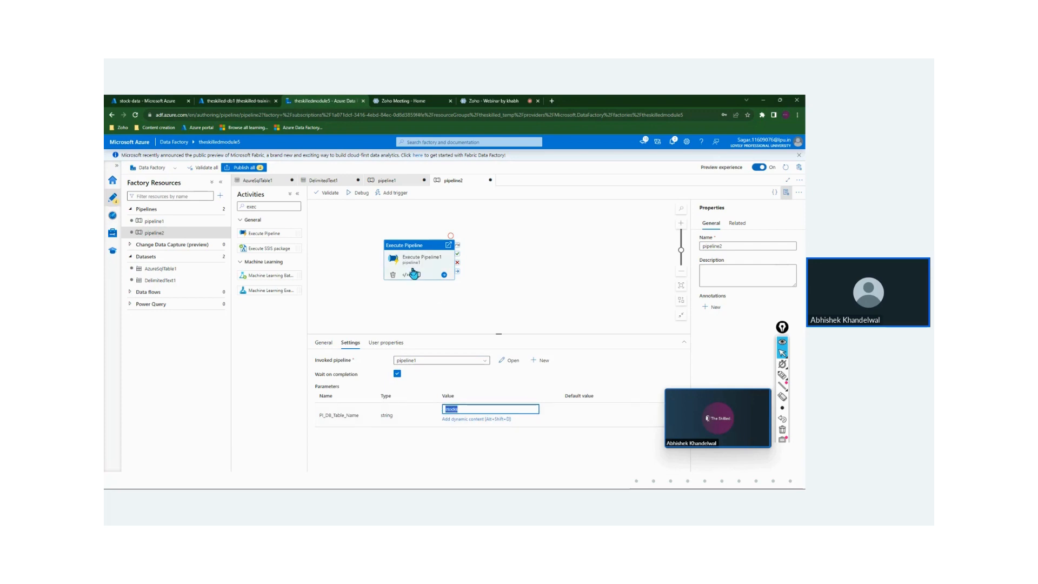
pyautogui.click(385, 180)
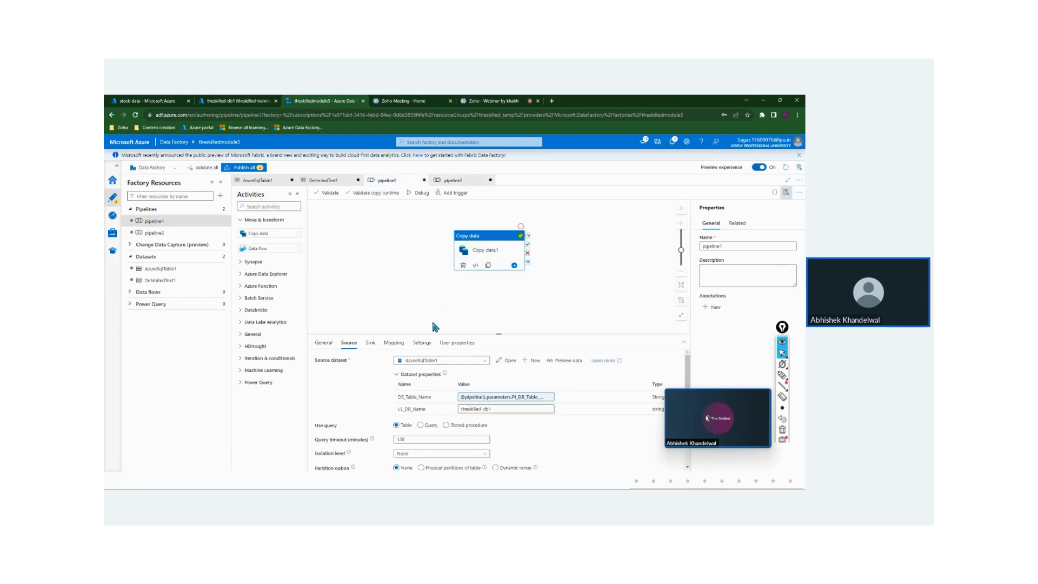